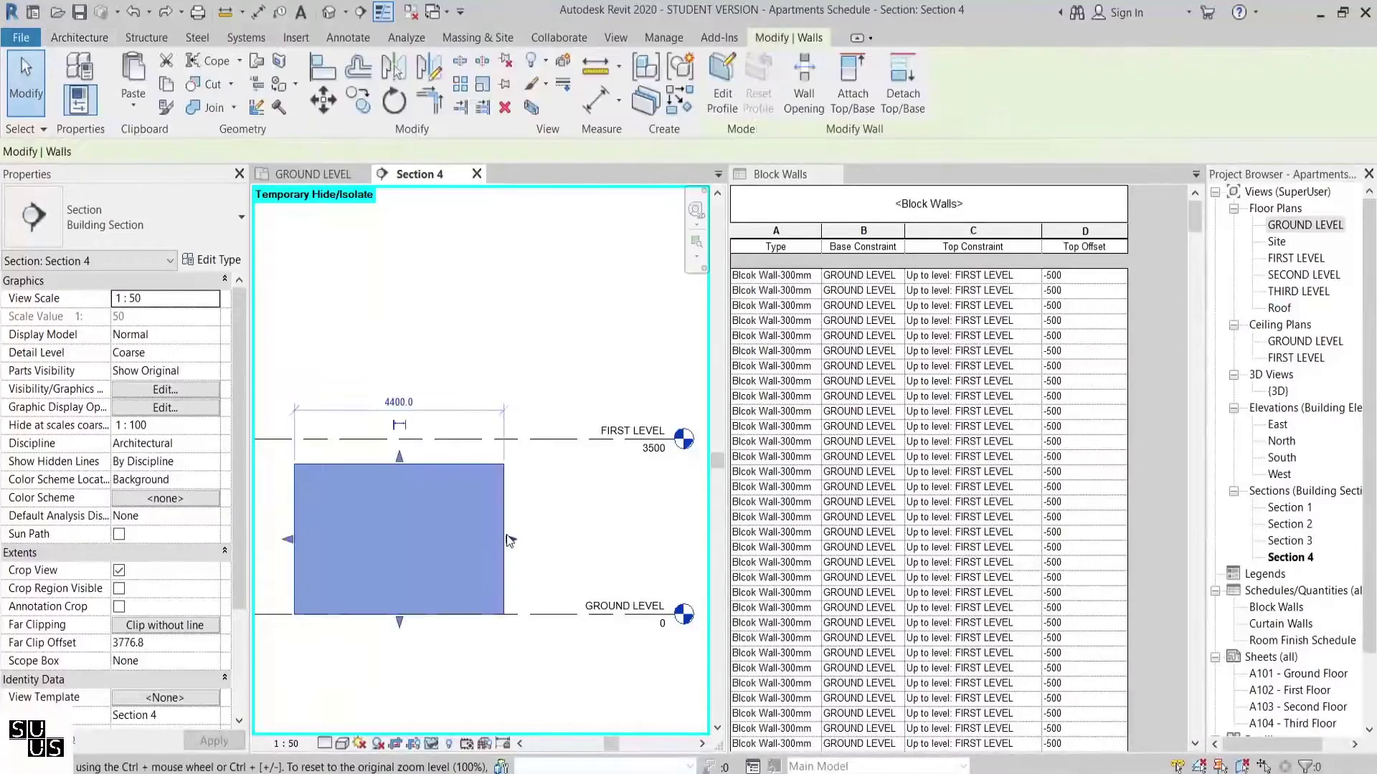
- Stretch the block wall's top to FIRST LEVEL and set its Top Offset to -700 in the schedule
left_click_drag(399, 459, 399, 435)
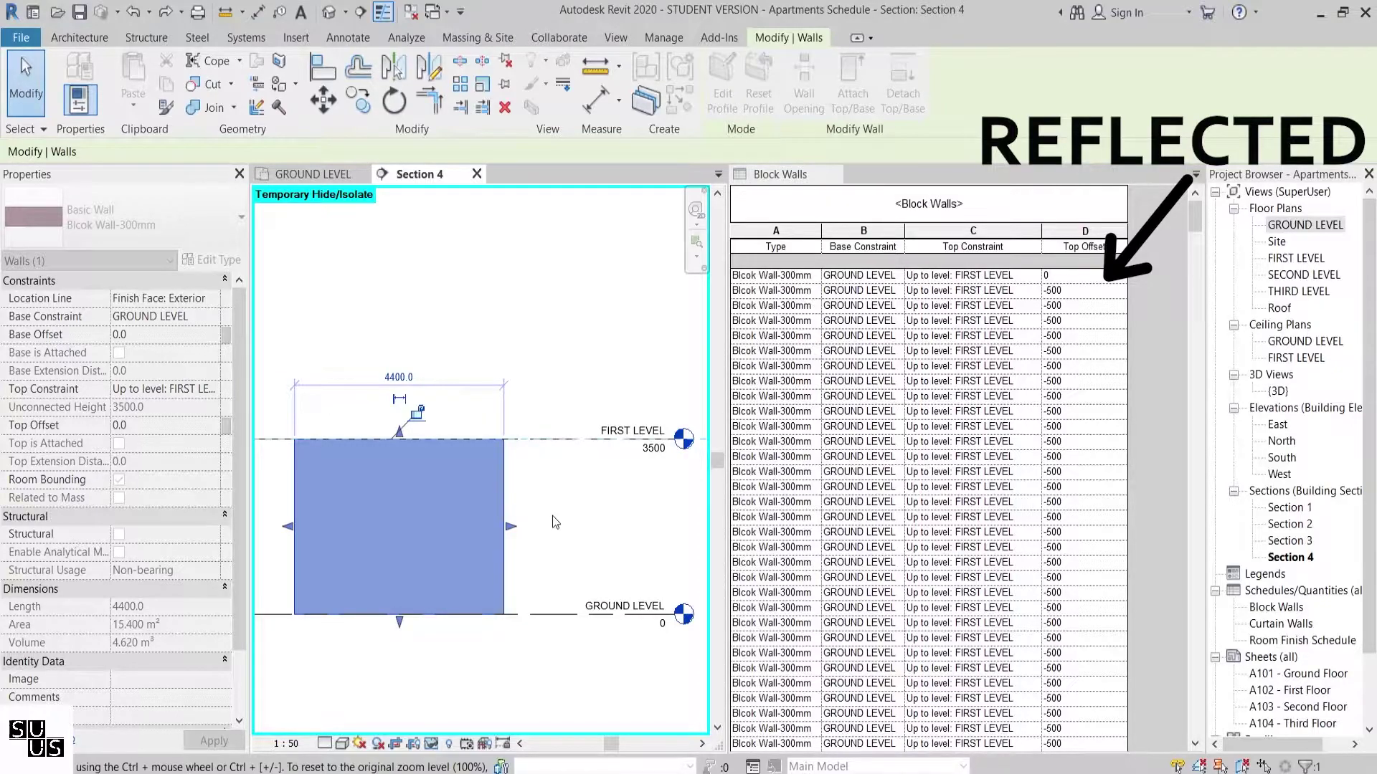
left_click(1050, 276)
left_click(1051, 275)
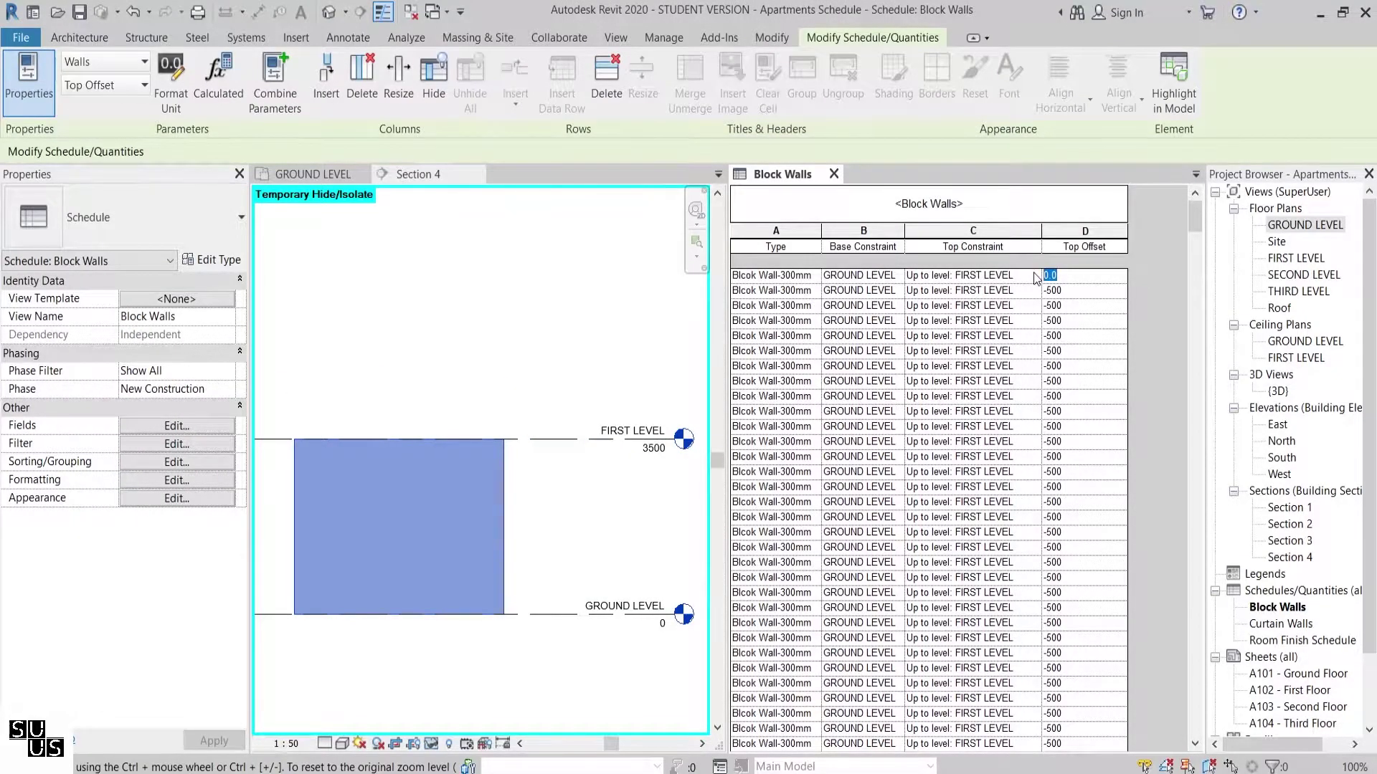
type("-700")
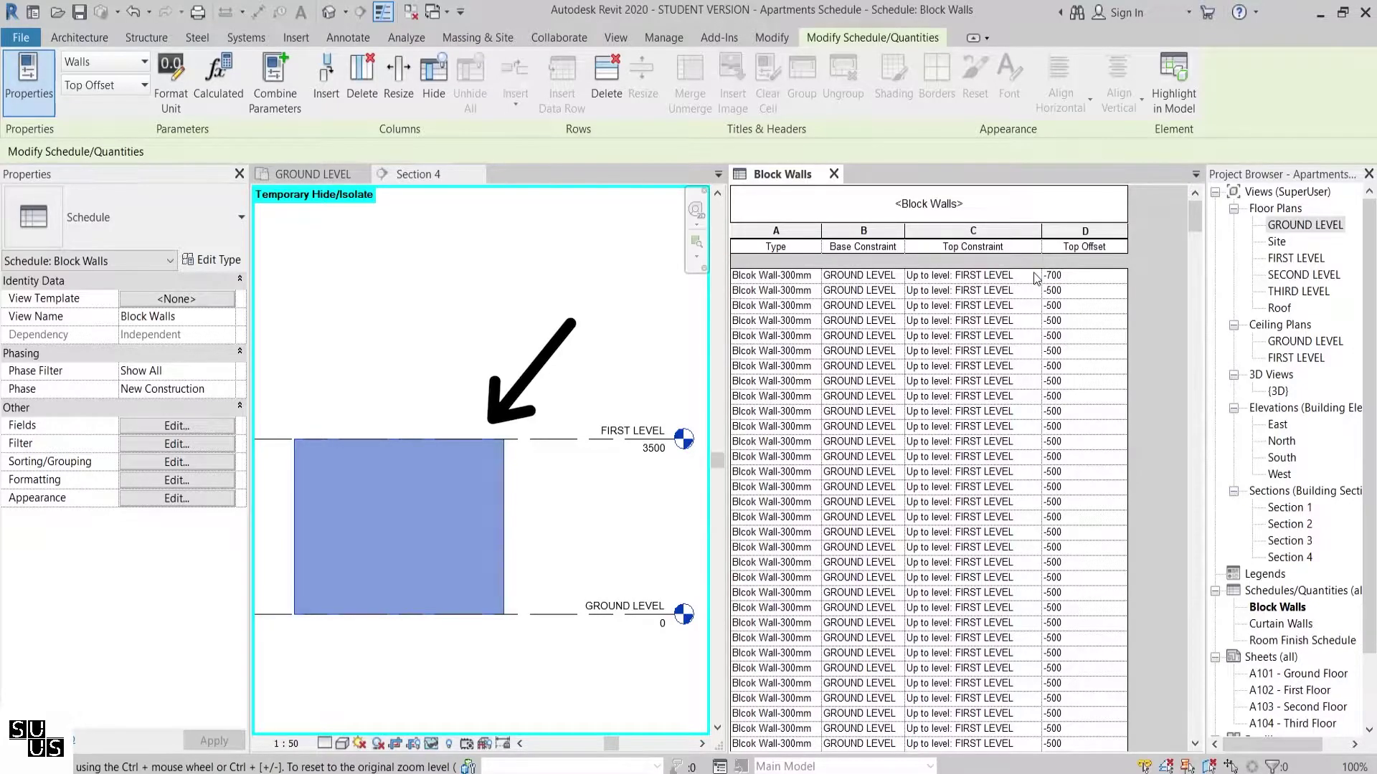
key("Return")
left_click(566, 510)
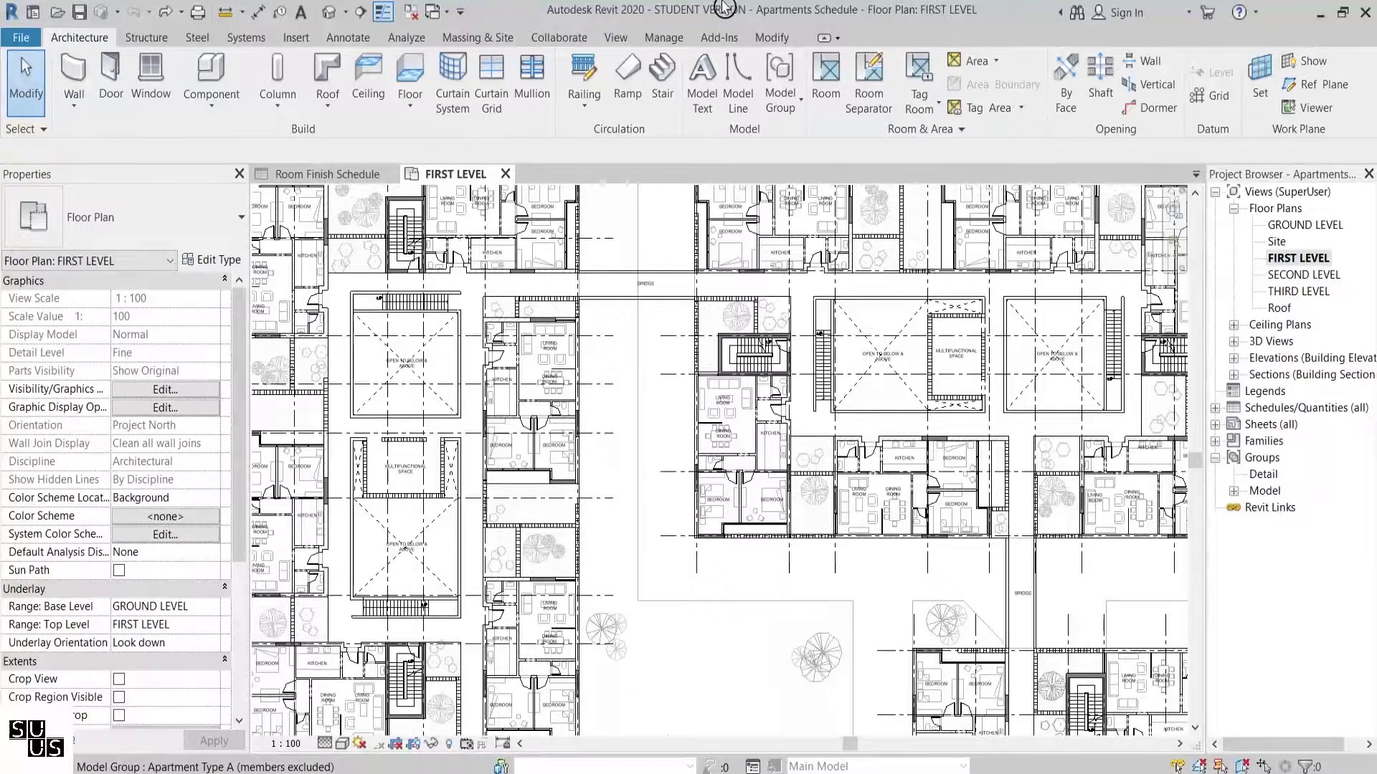
- Start a new Schedule/Quantities schedule for the Rooms category
left_click(620, 39)
left_click(902, 61)
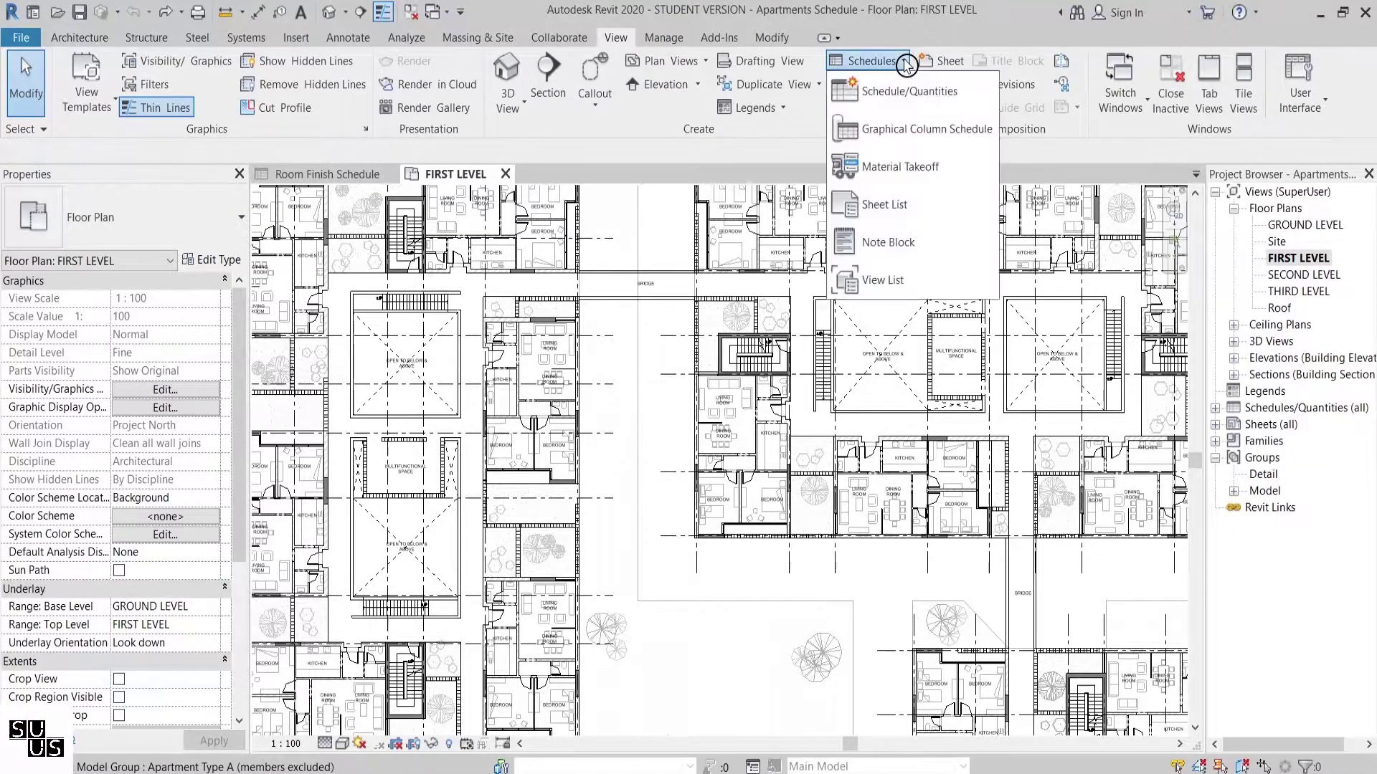
left_click(921, 99)
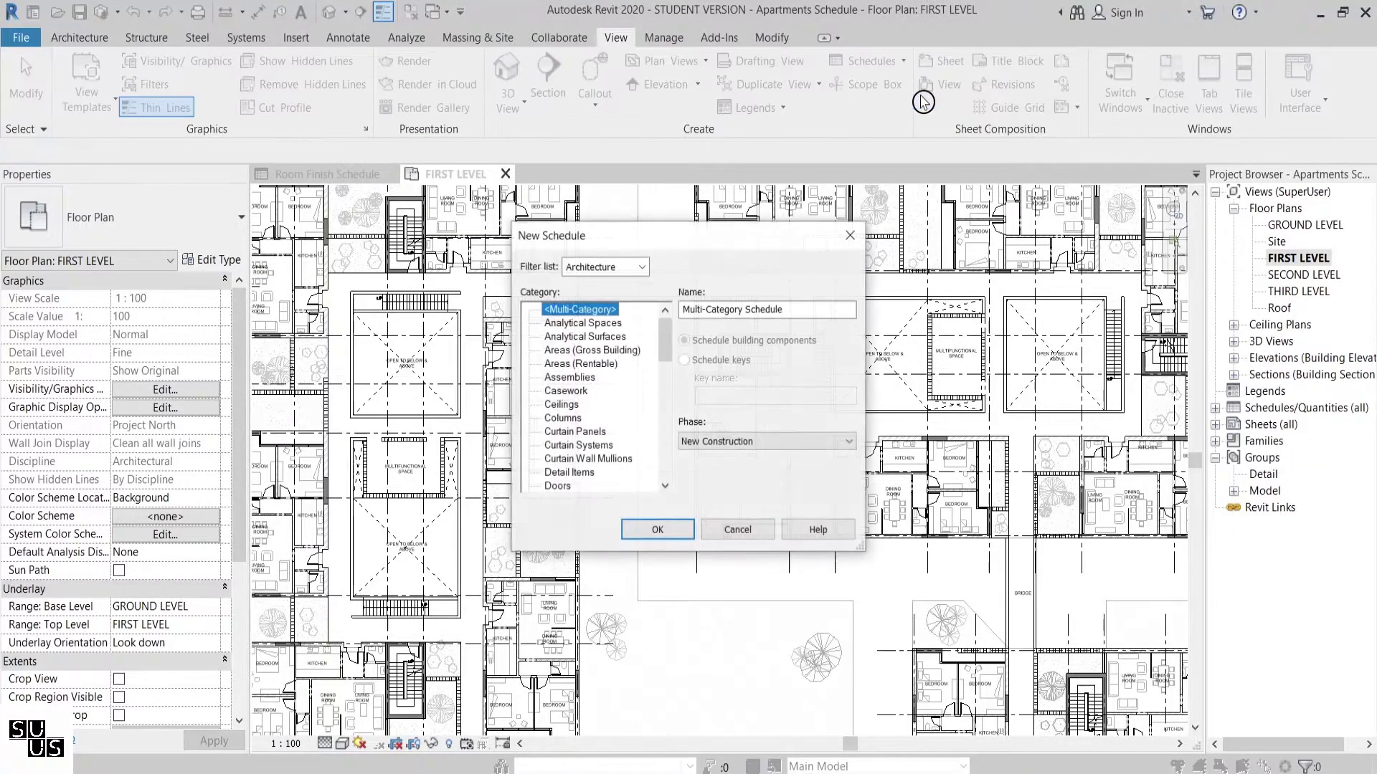
left_click_drag(669, 336, 661, 412)
left_click(560, 473)
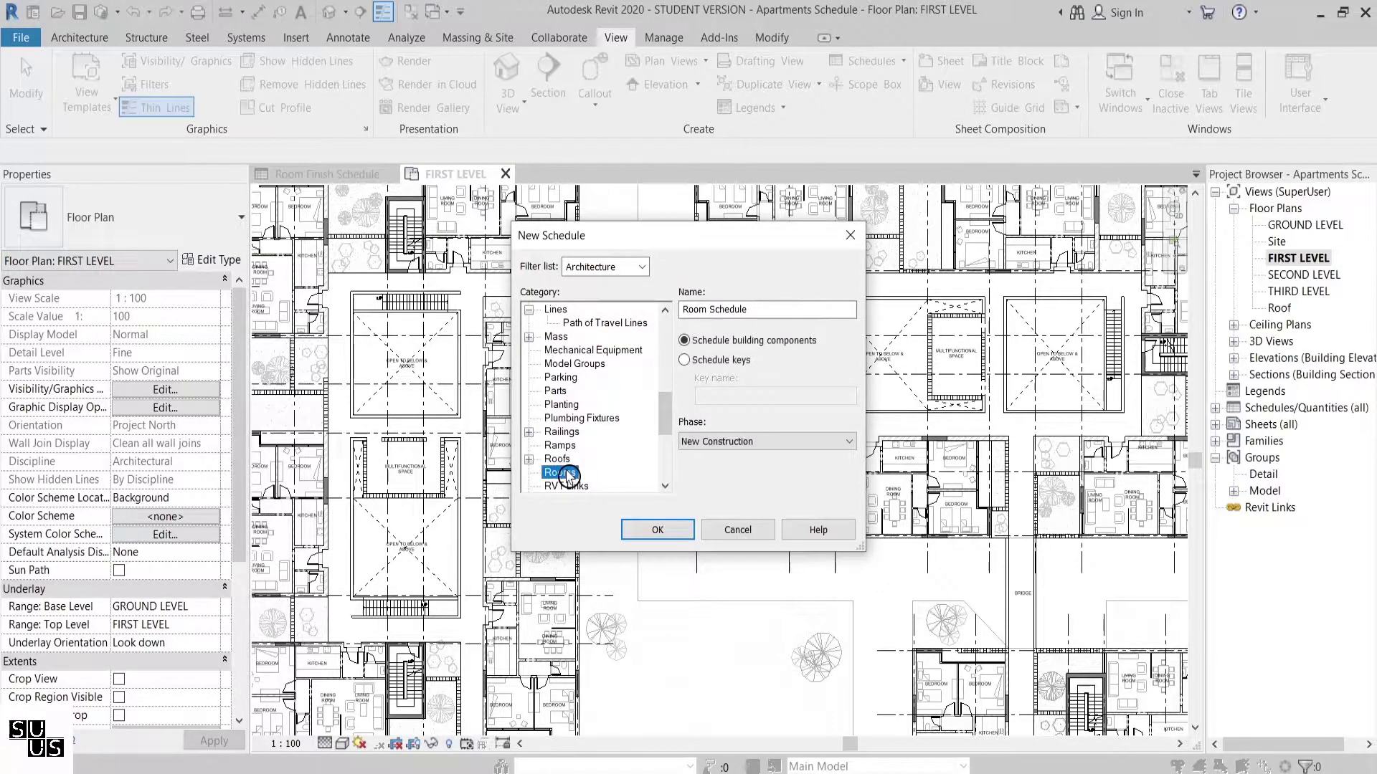
left_click(654, 531)
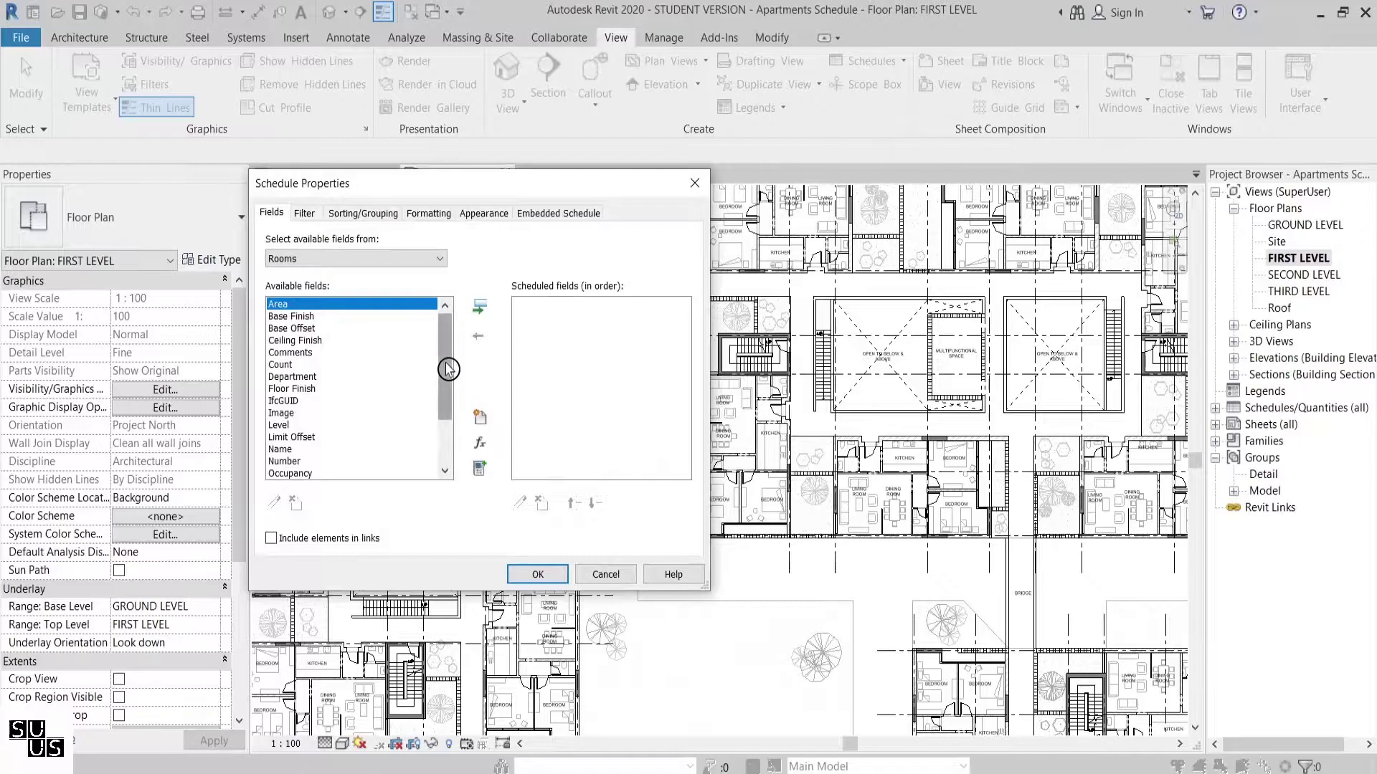
- Add Number, Name, Level and Area to the Room Schedule's scheduled fields
left_click_drag(448, 372, 452, 419)
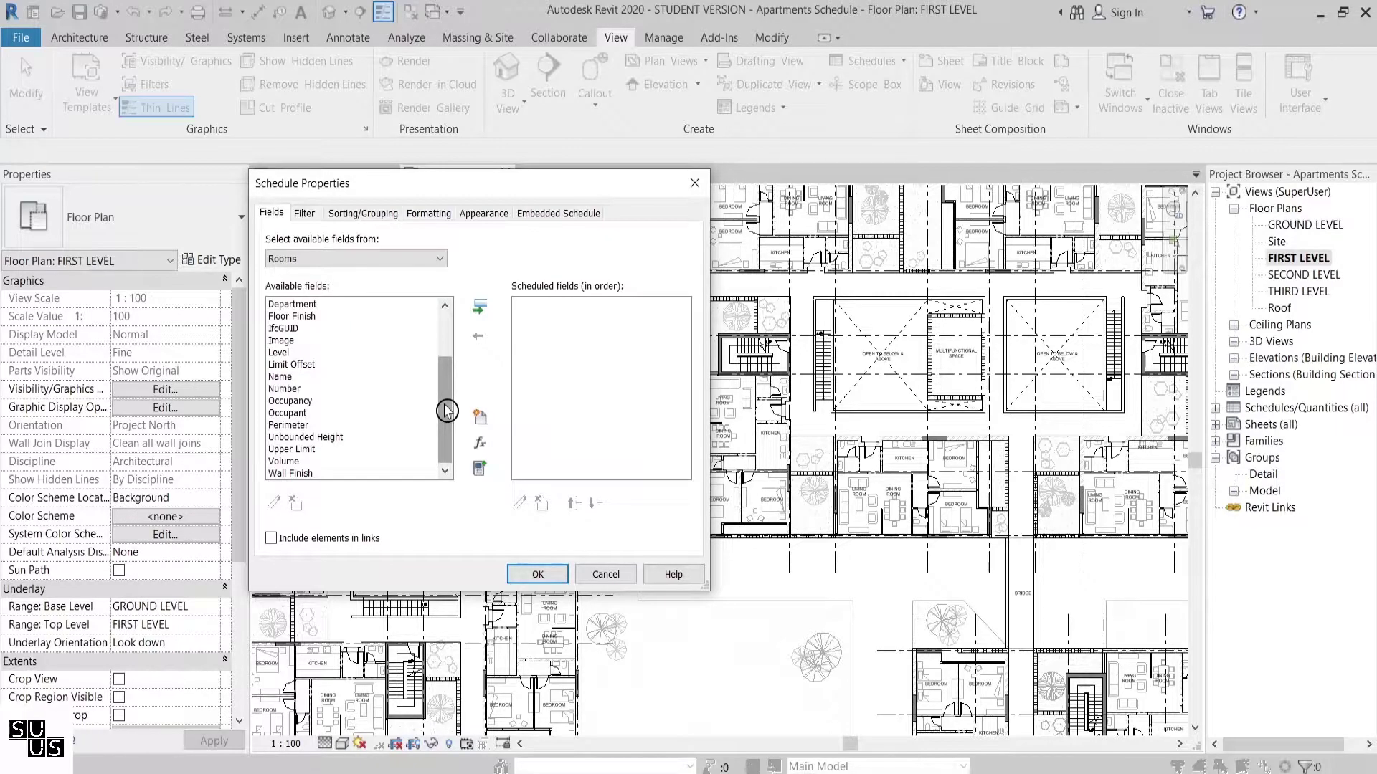
left_click(290, 389)
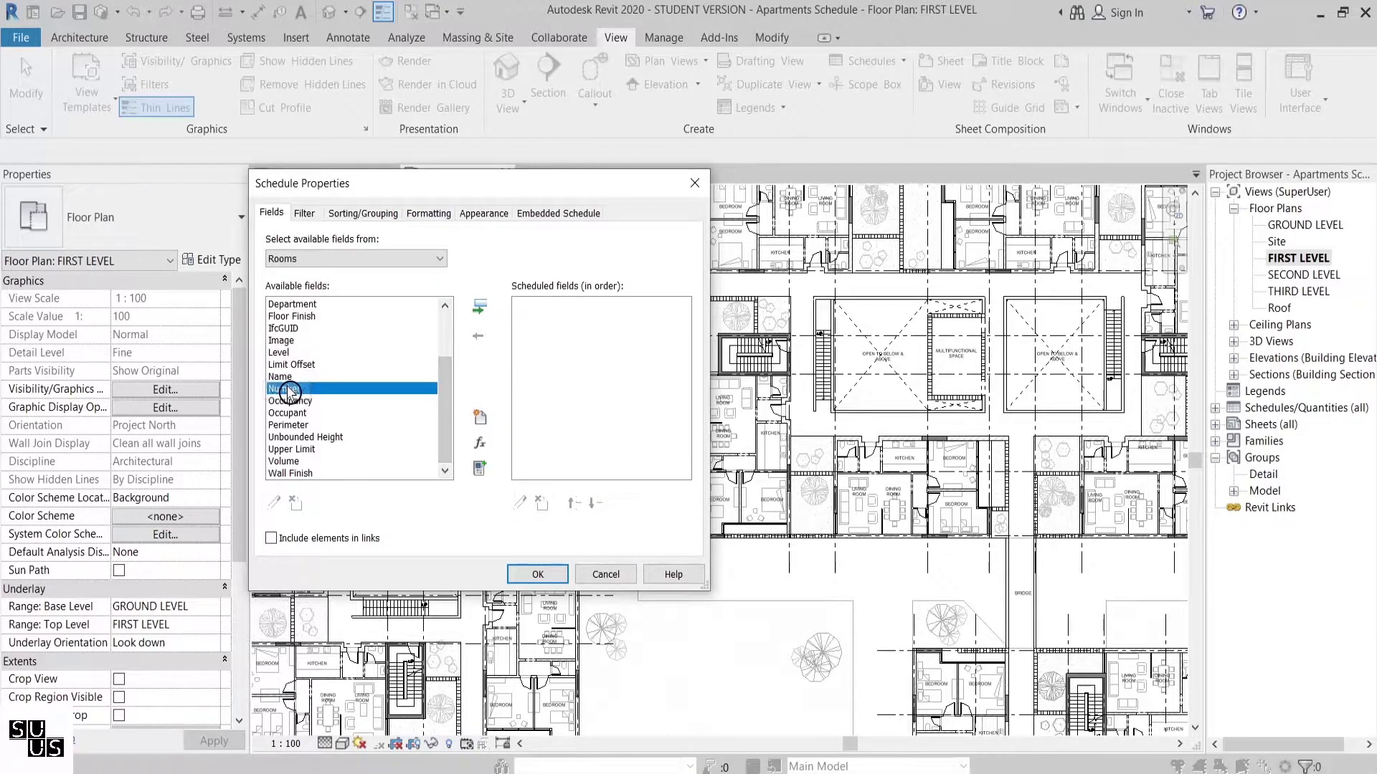
left_click(479, 310)
left_click(283, 400)
left_click(484, 310)
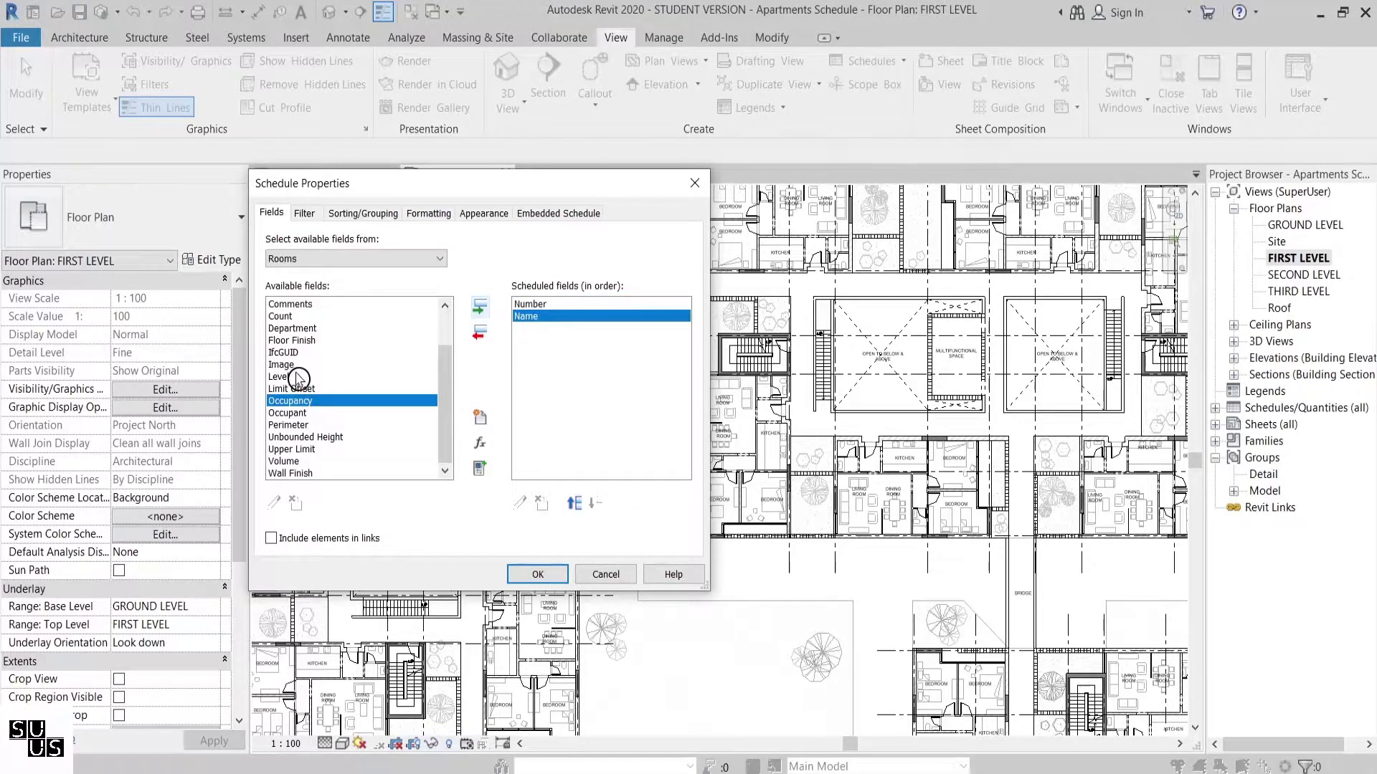
left_click(286, 377)
left_click(479, 307)
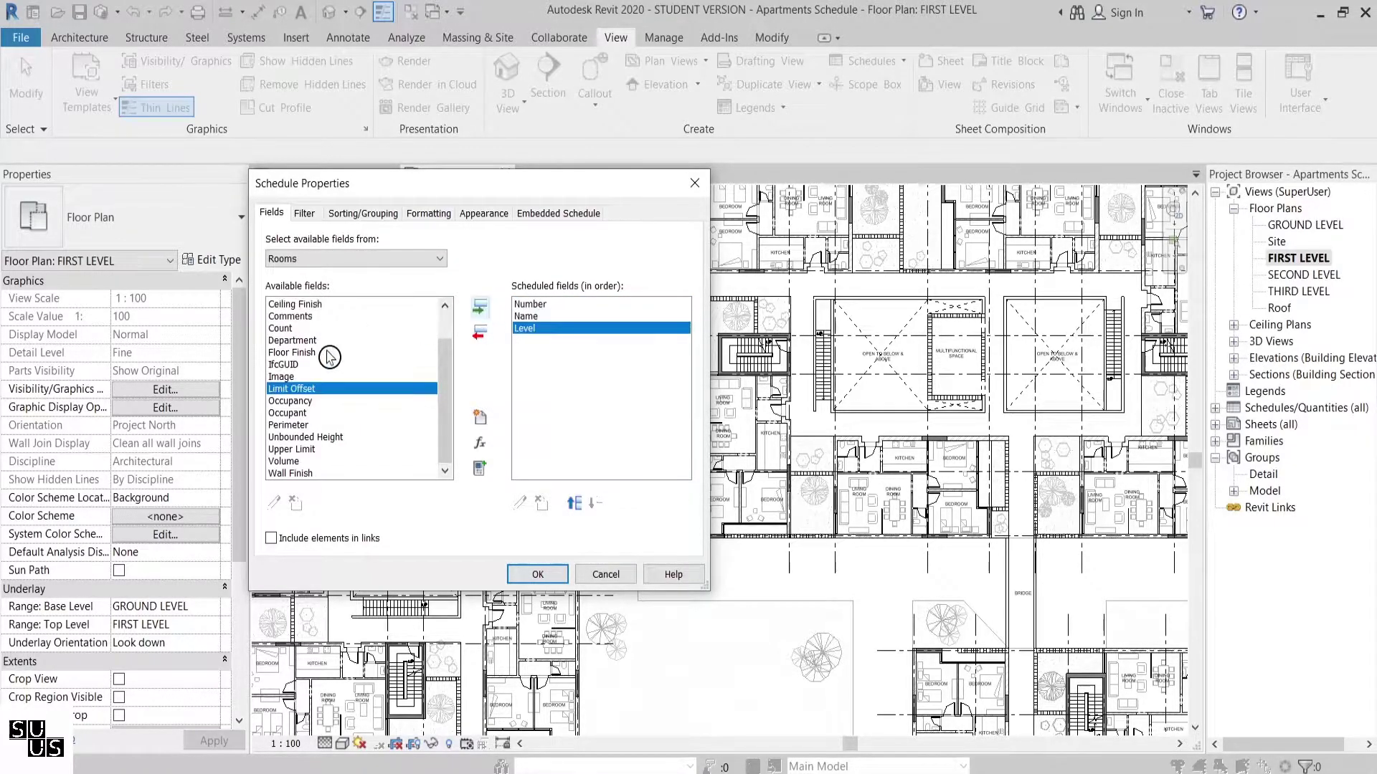
left_click(298, 342)
key("Home")
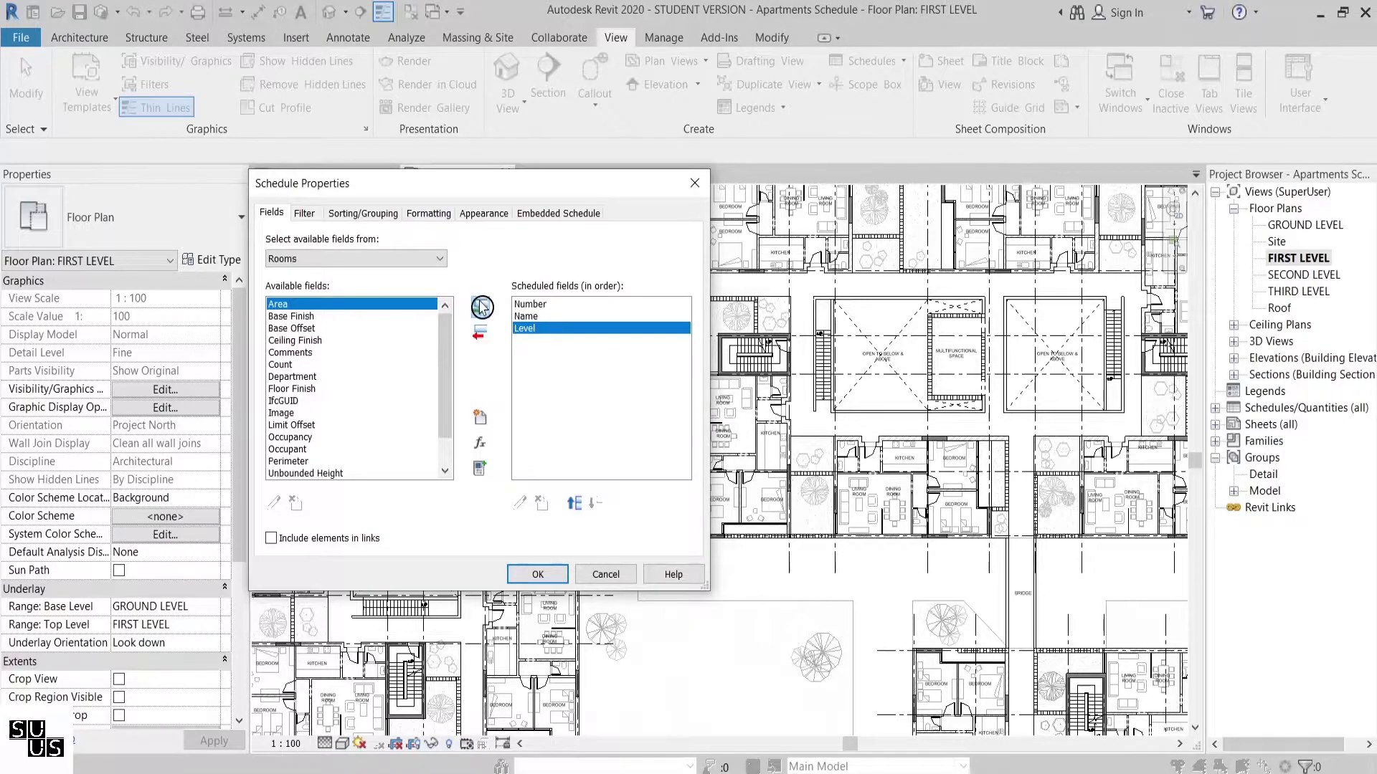
left_click(480, 307)
left_click(538, 575)
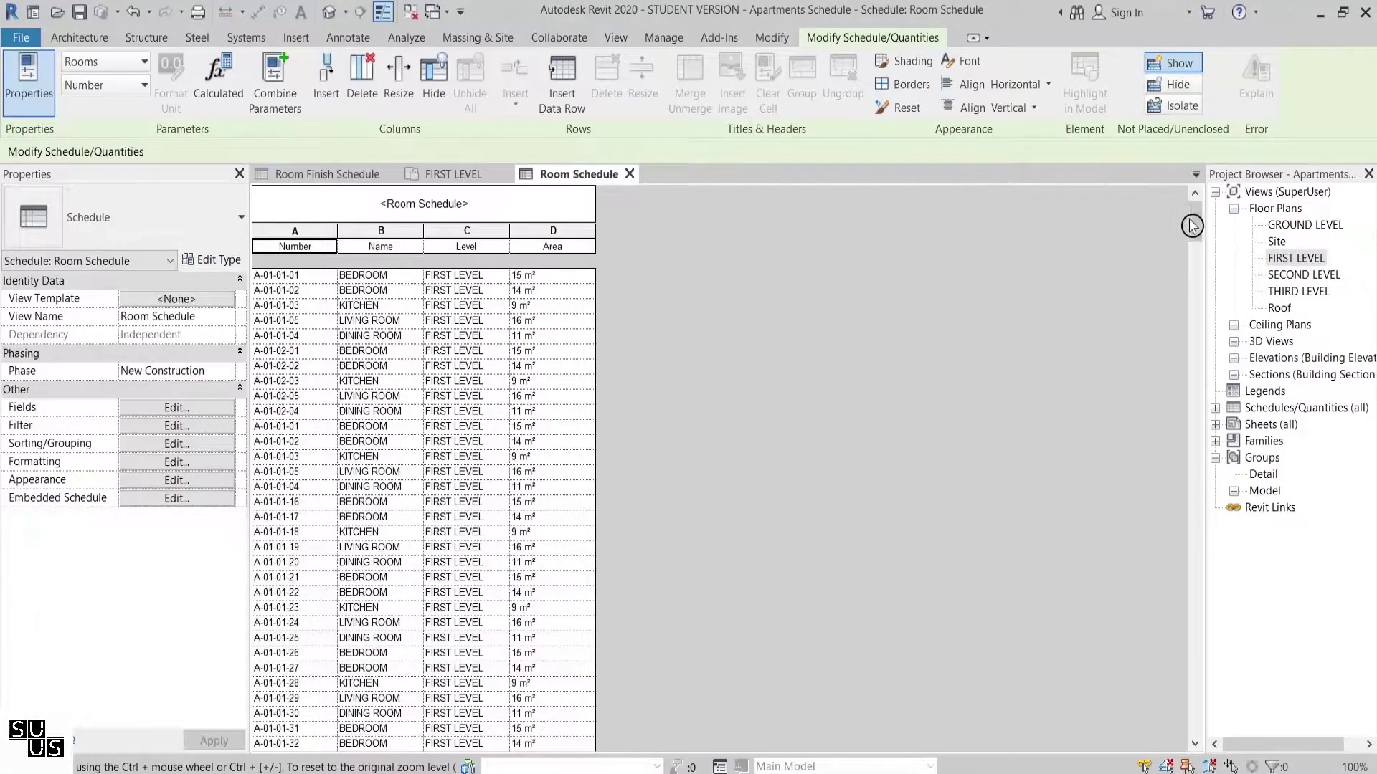
left_click_drag(1194, 215, 1199, 272)
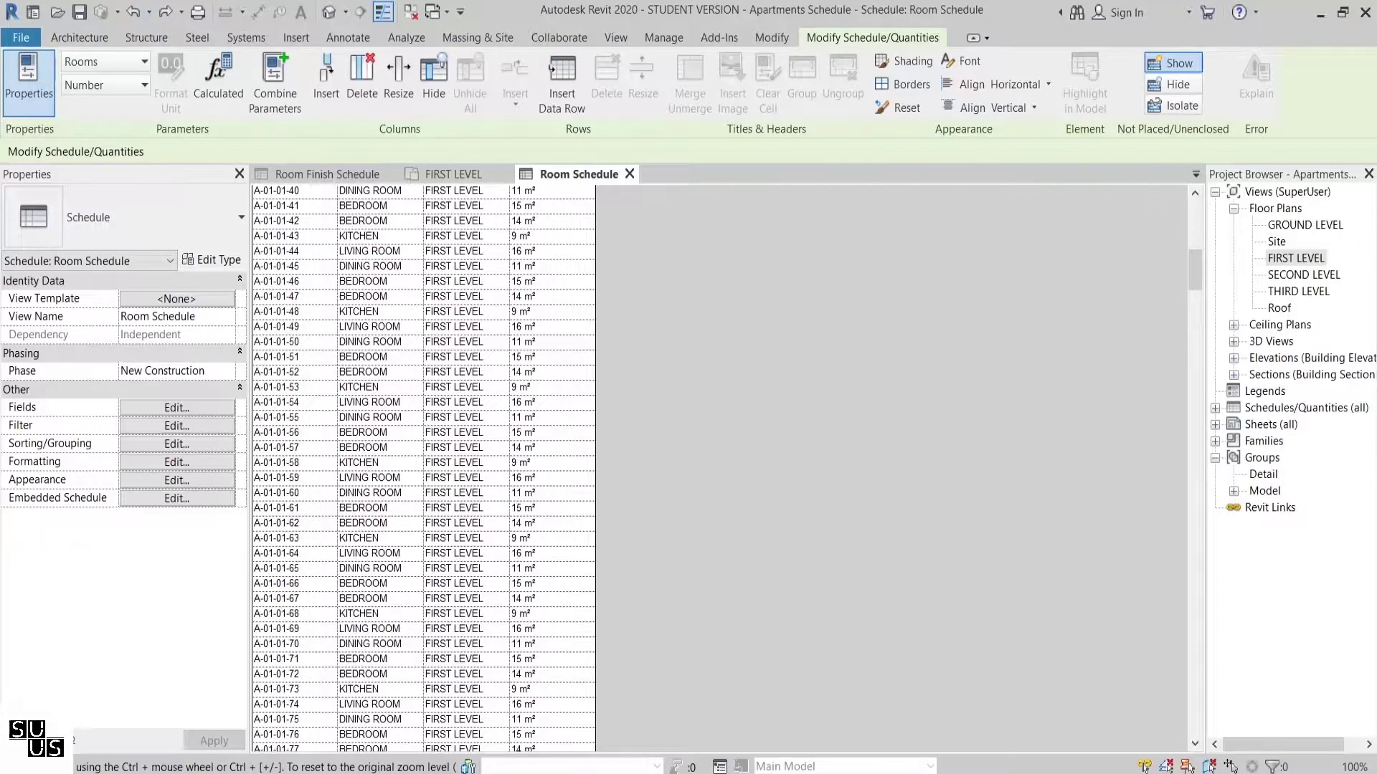
- Sort the Room Schedule by Level with a header, footer and blank line per group
left_click(202, 446)
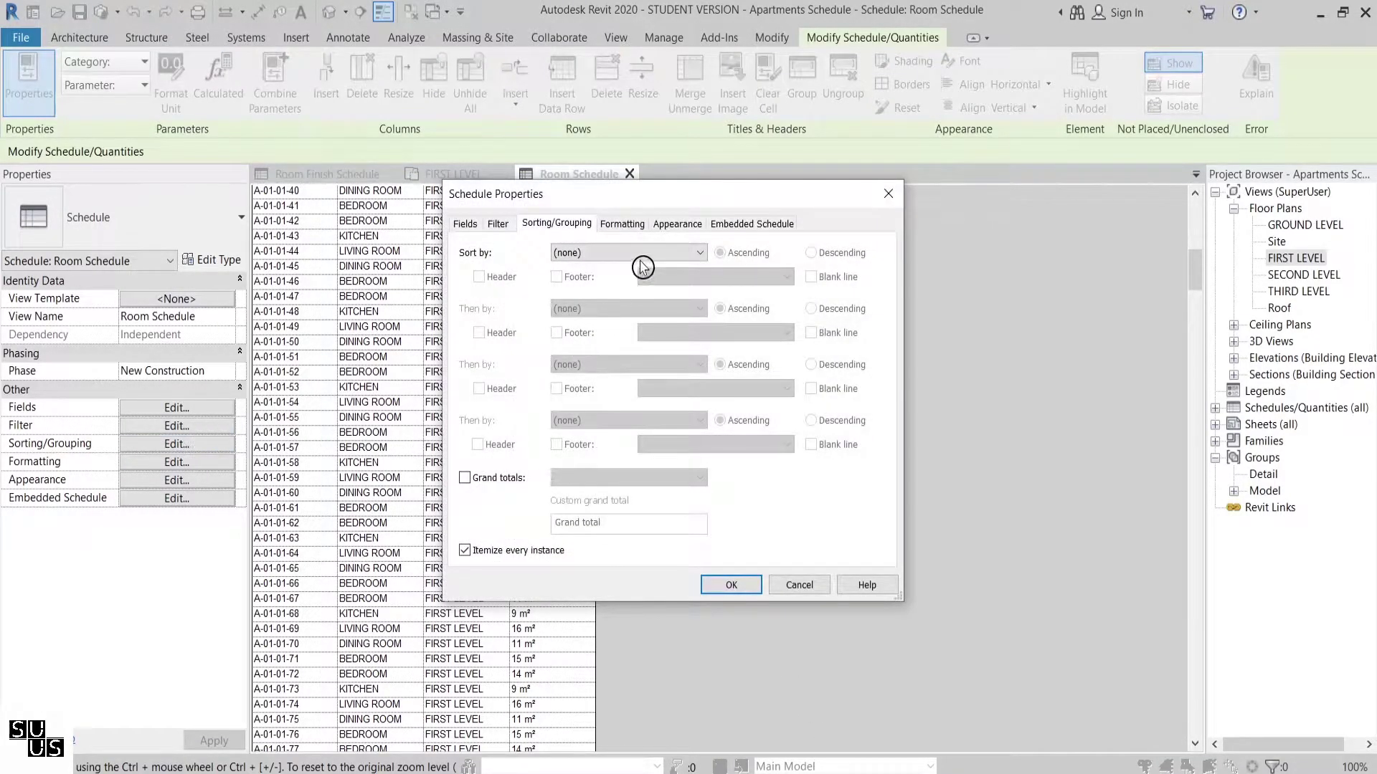
left_click(684, 252)
left_click(638, 306)
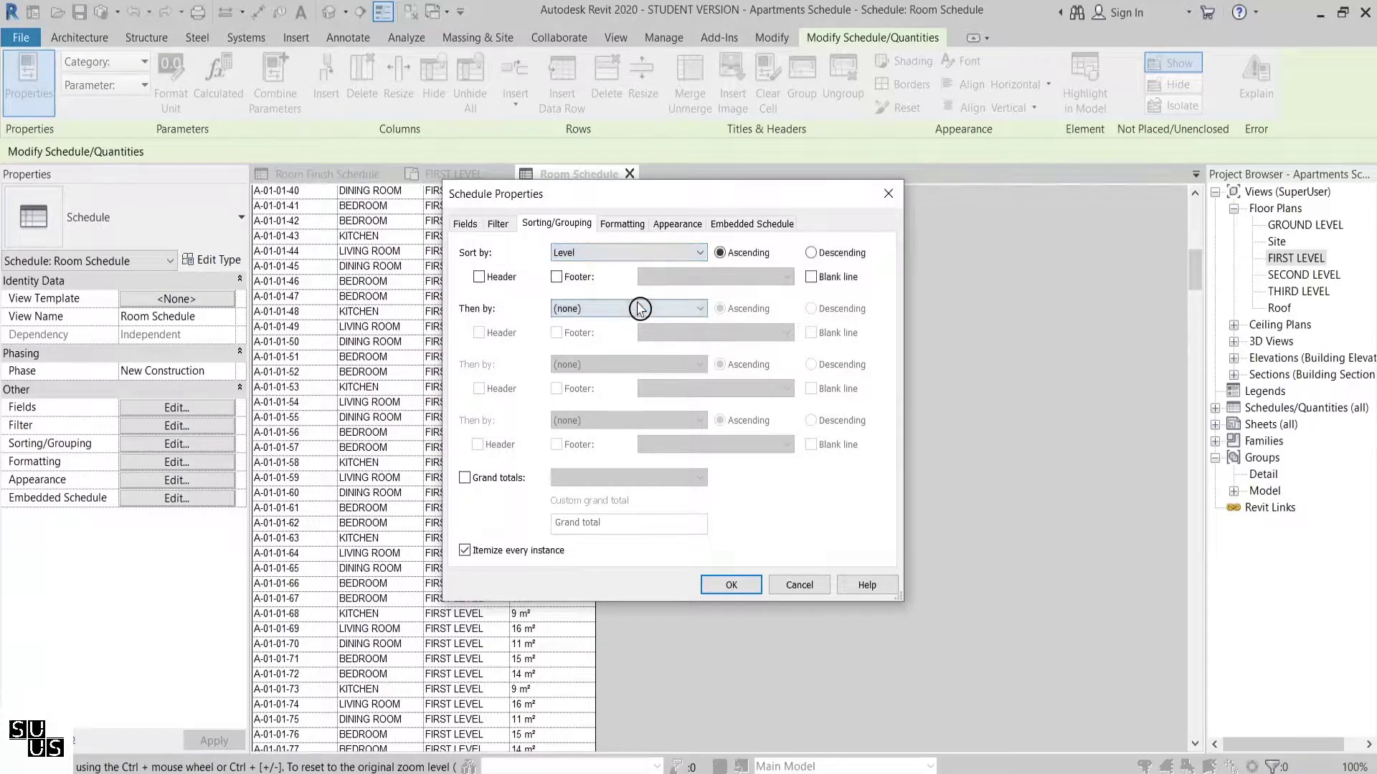
left_click(478, 278)
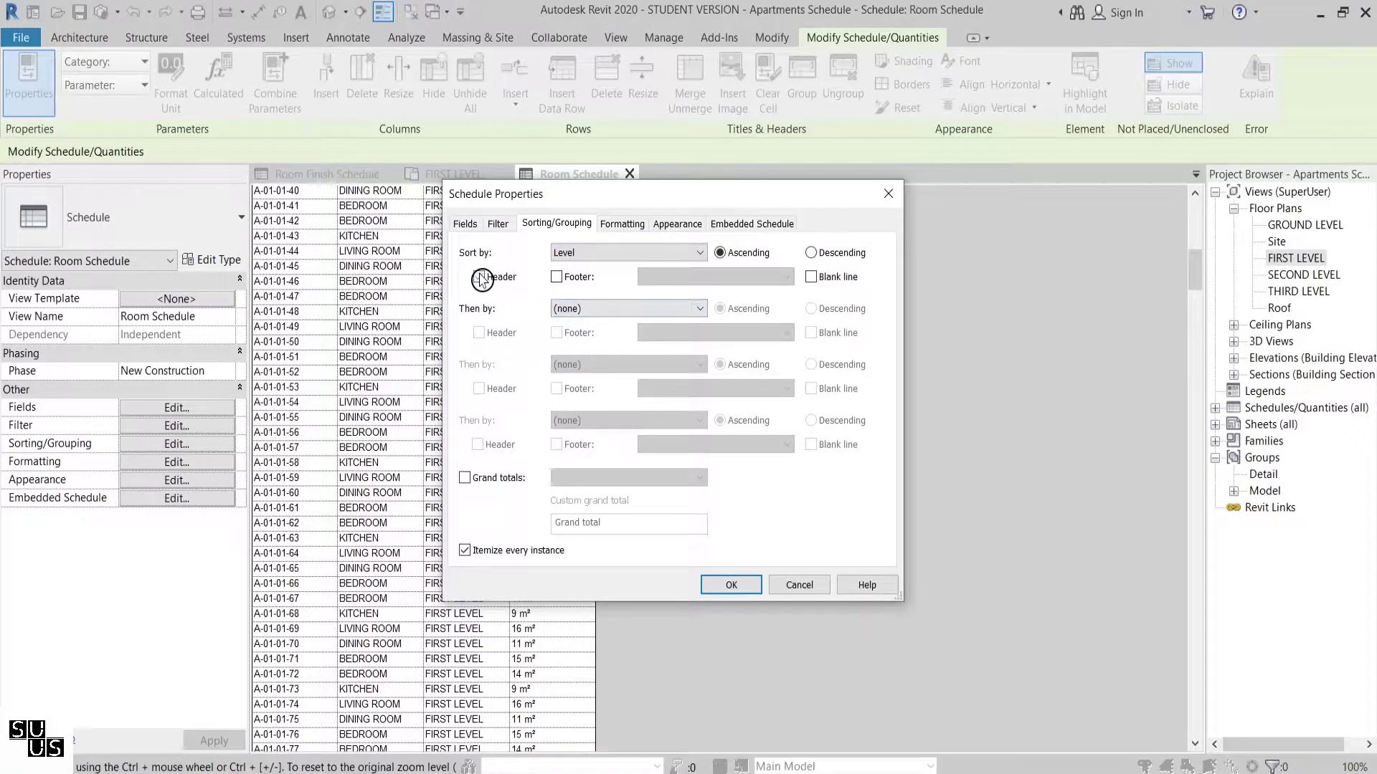
left_click(558, 277)
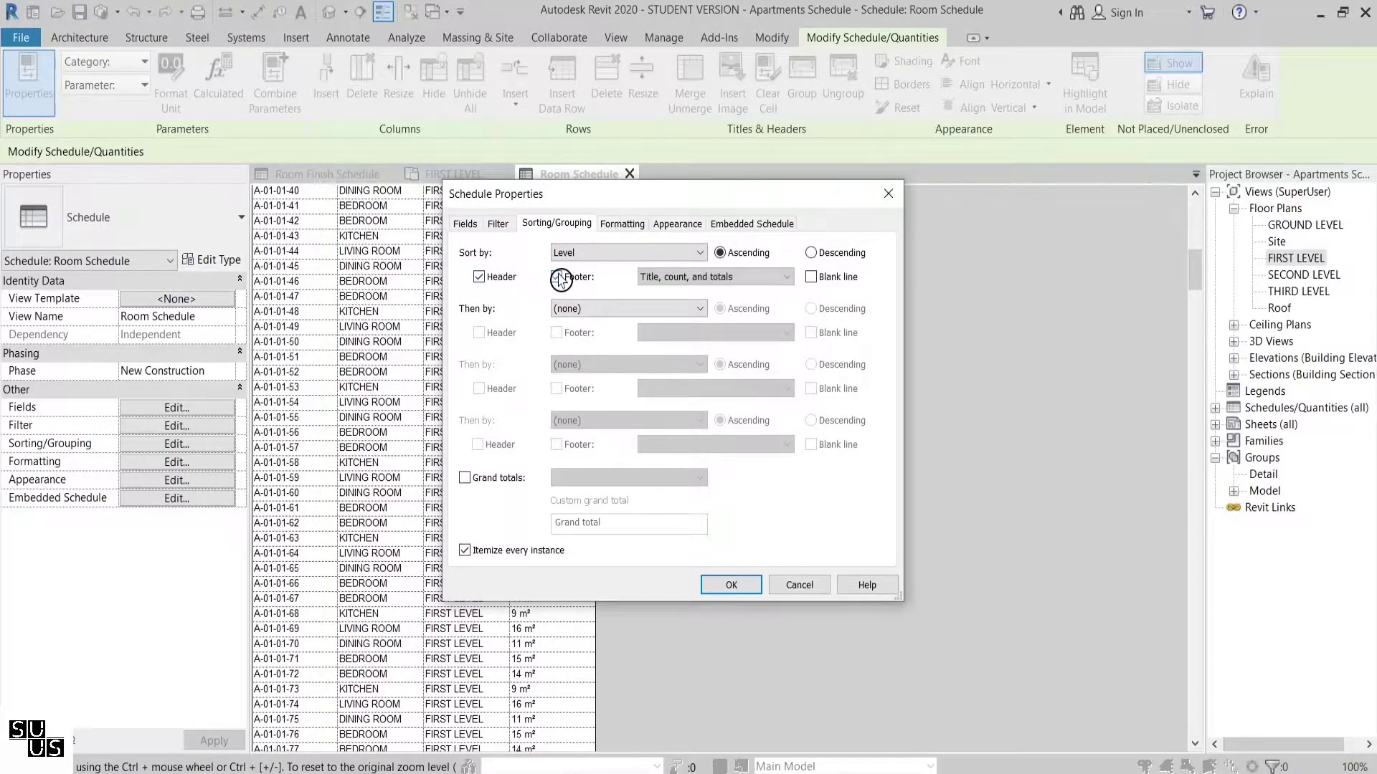
left_click(813, 278)
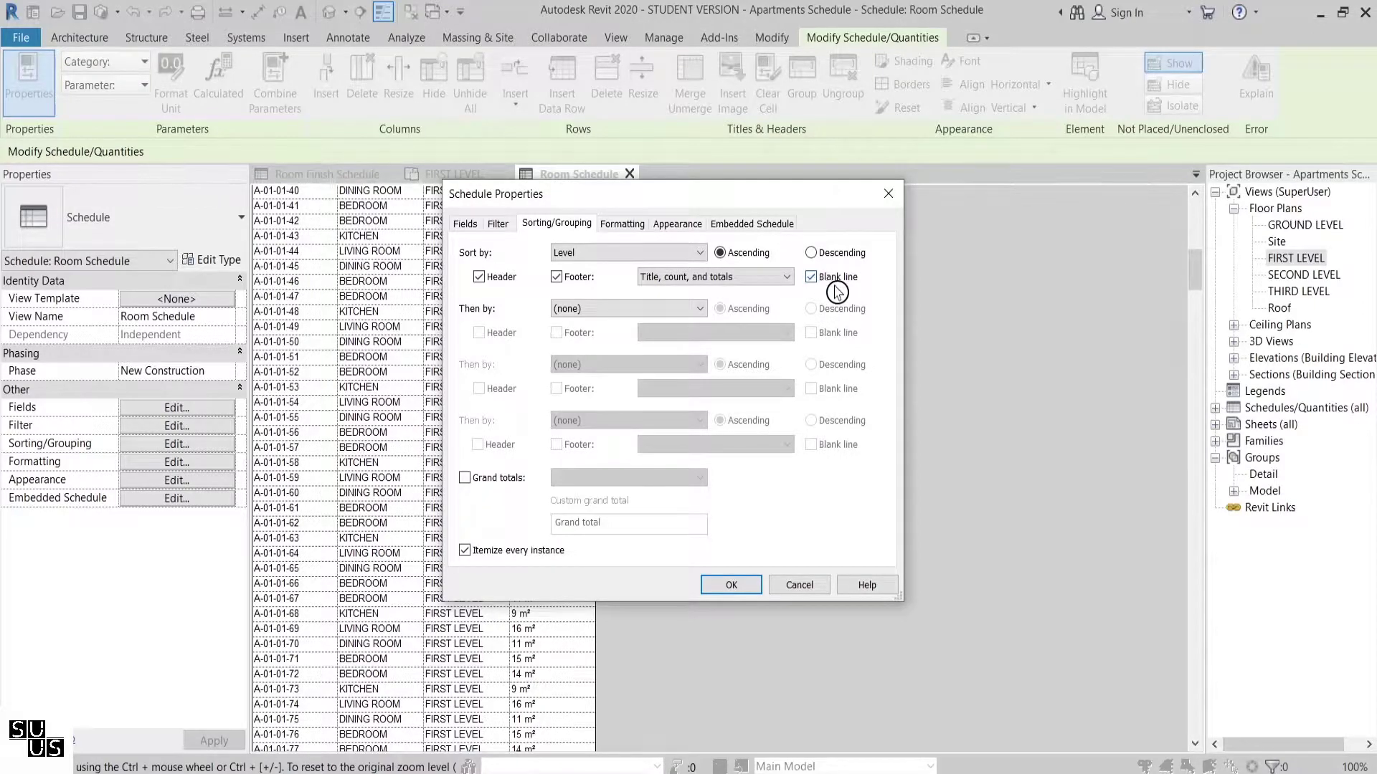
- Calculate totals for Area, hide the Level field, and apply the schedule changes
left_click(623, 228)
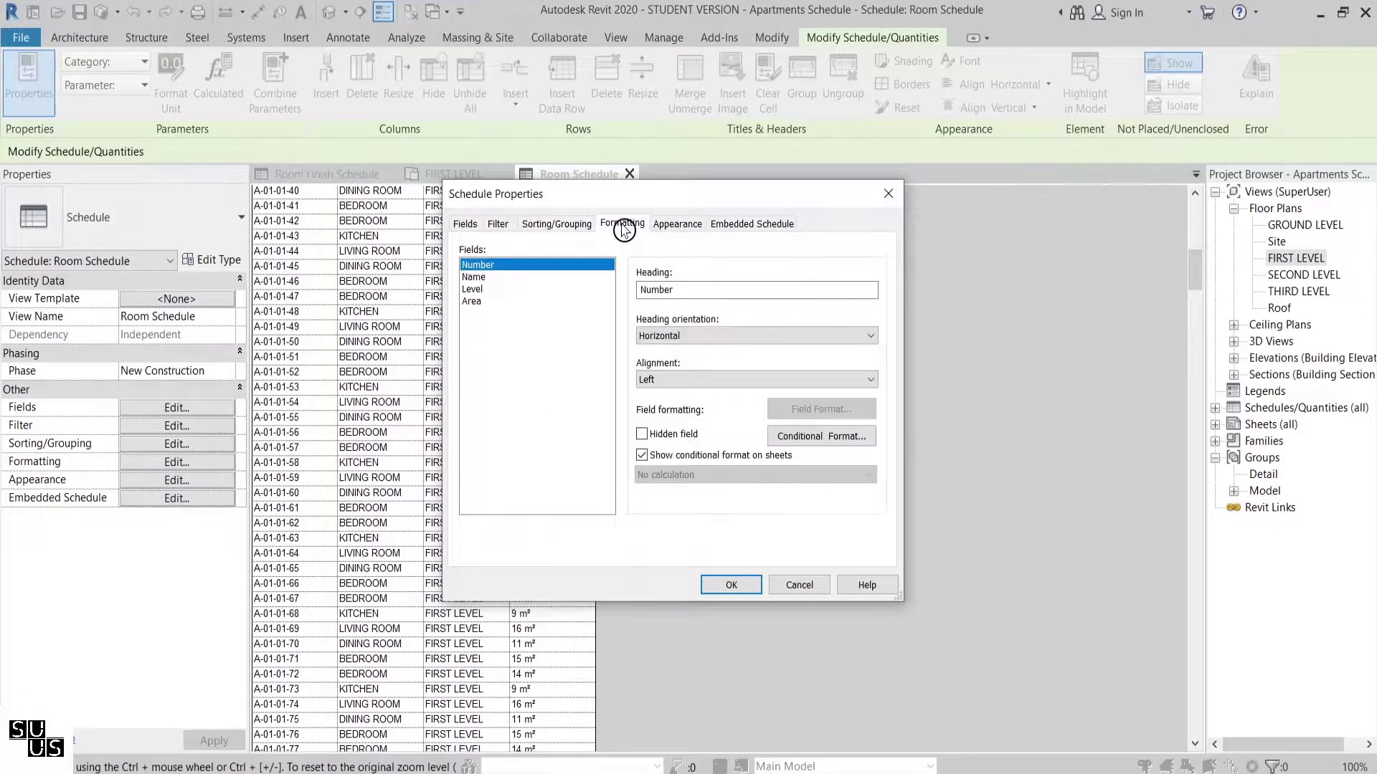
left_click(495, 304)
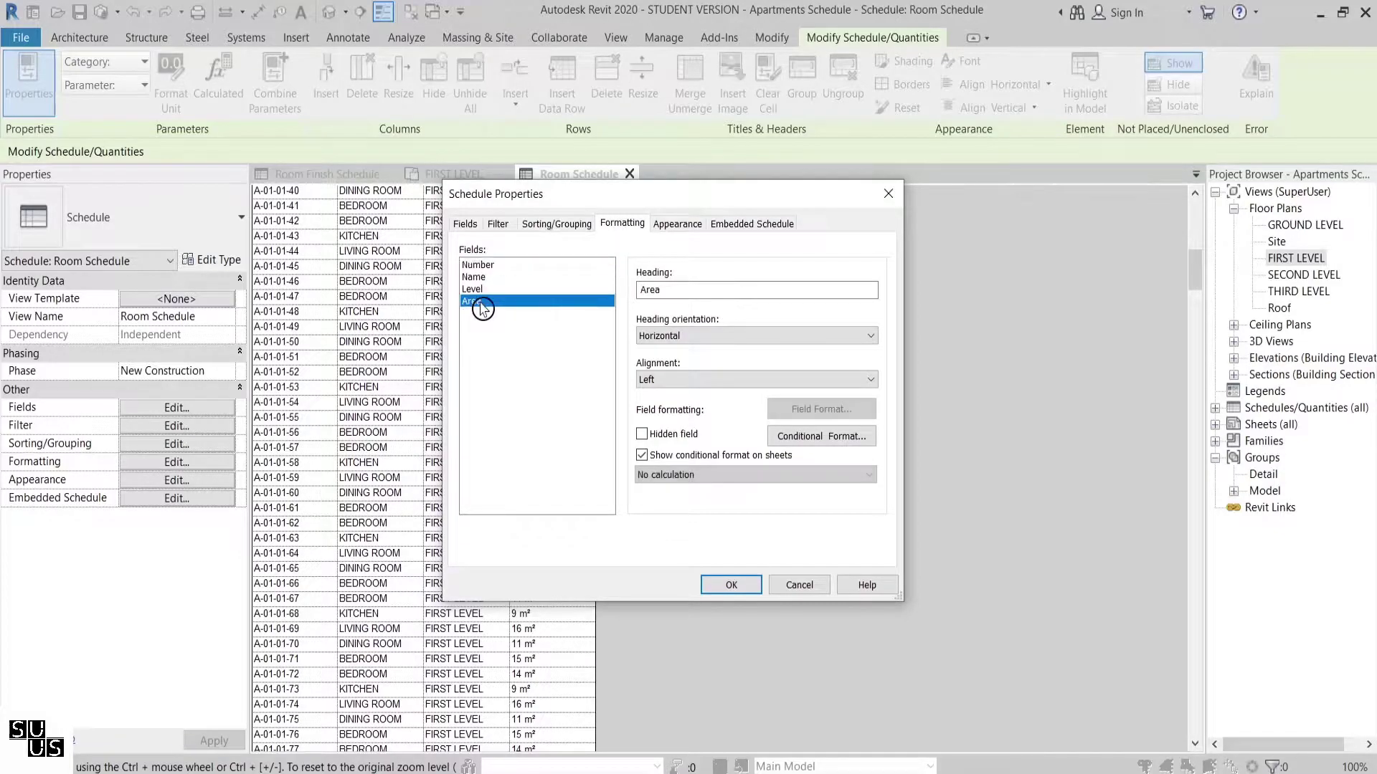
left_click(714, 479)
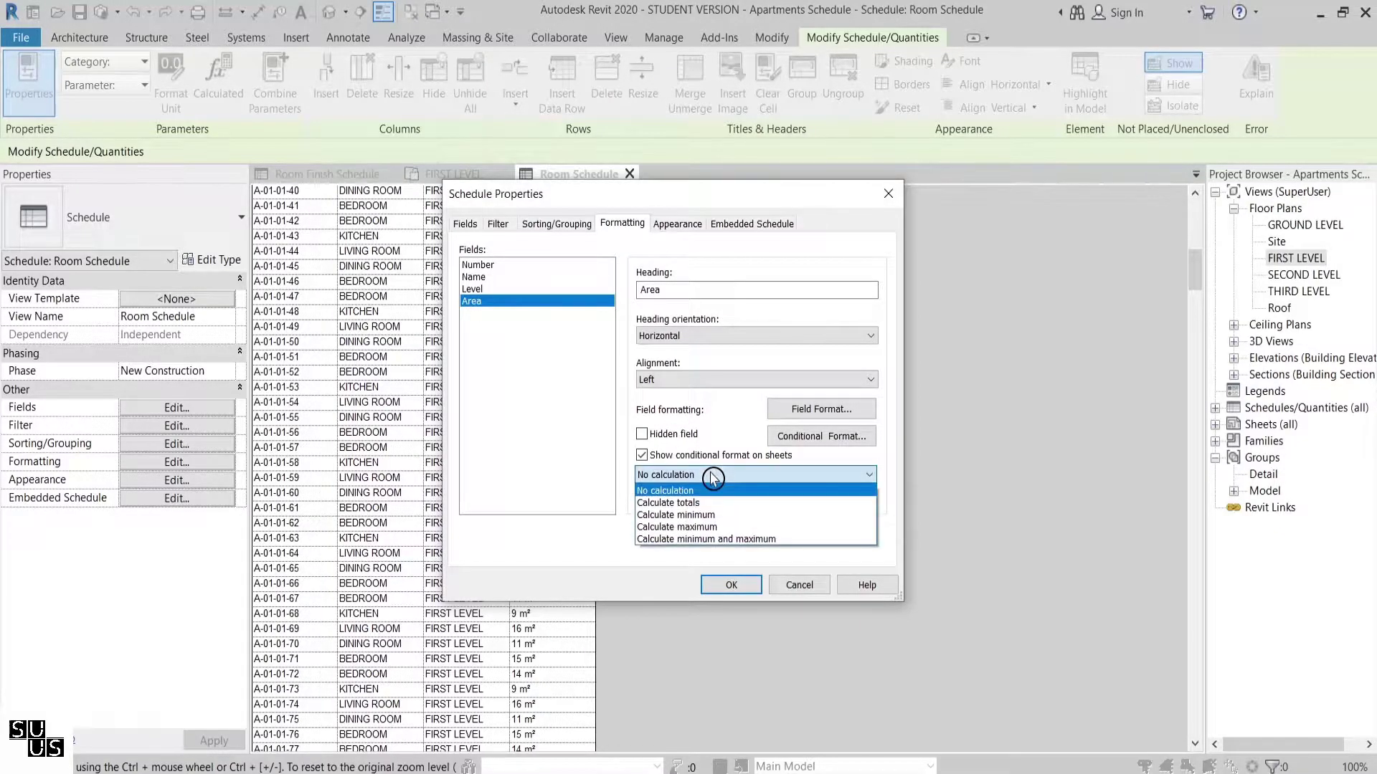
left_click(740, 504)
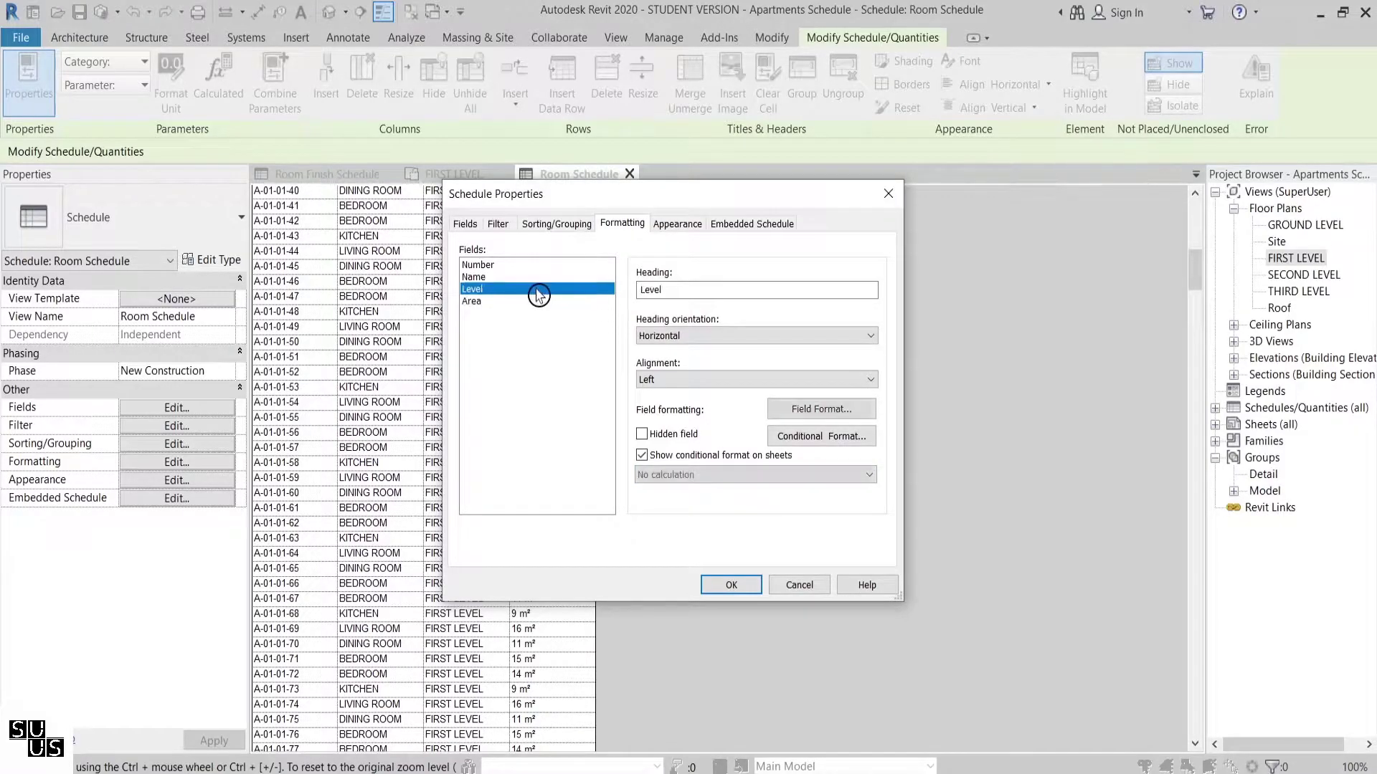
left_click(643, 434)
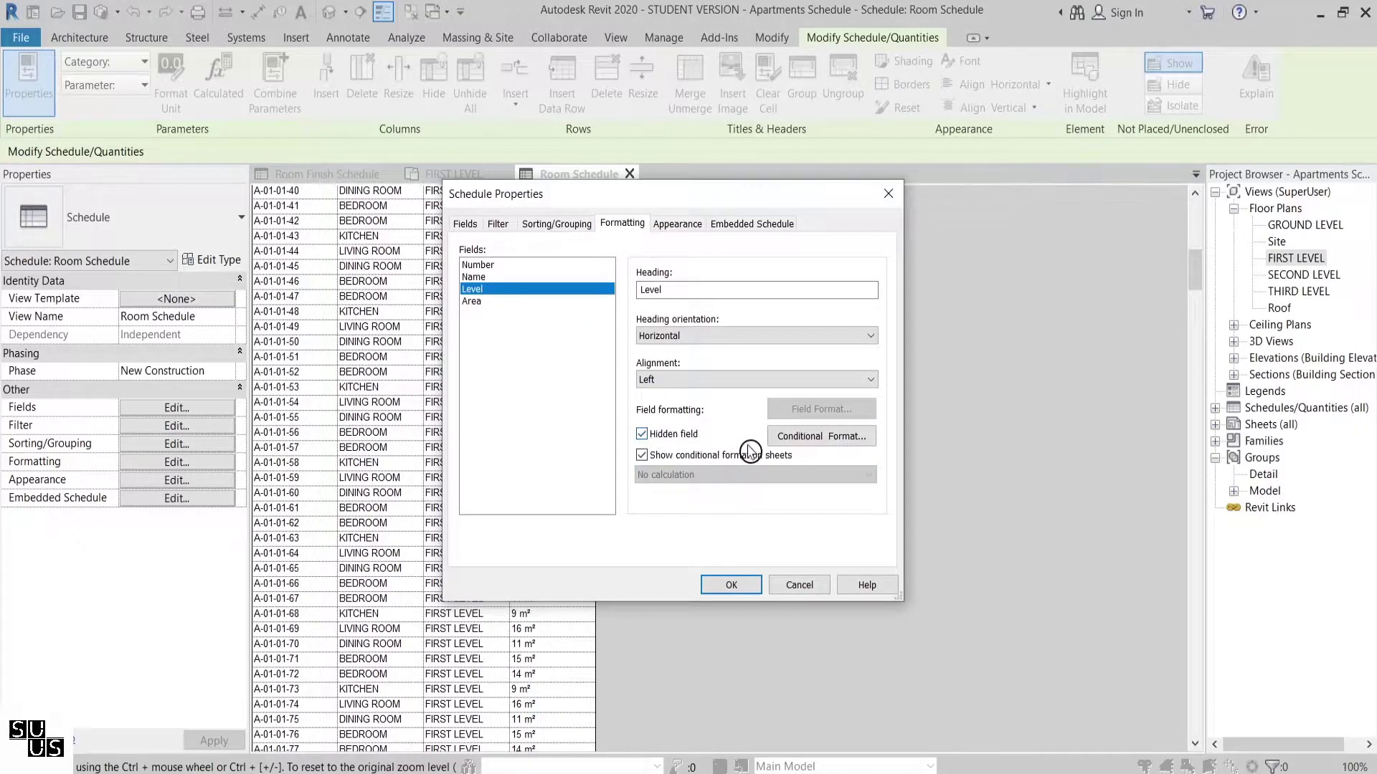
left_click(735, 585)
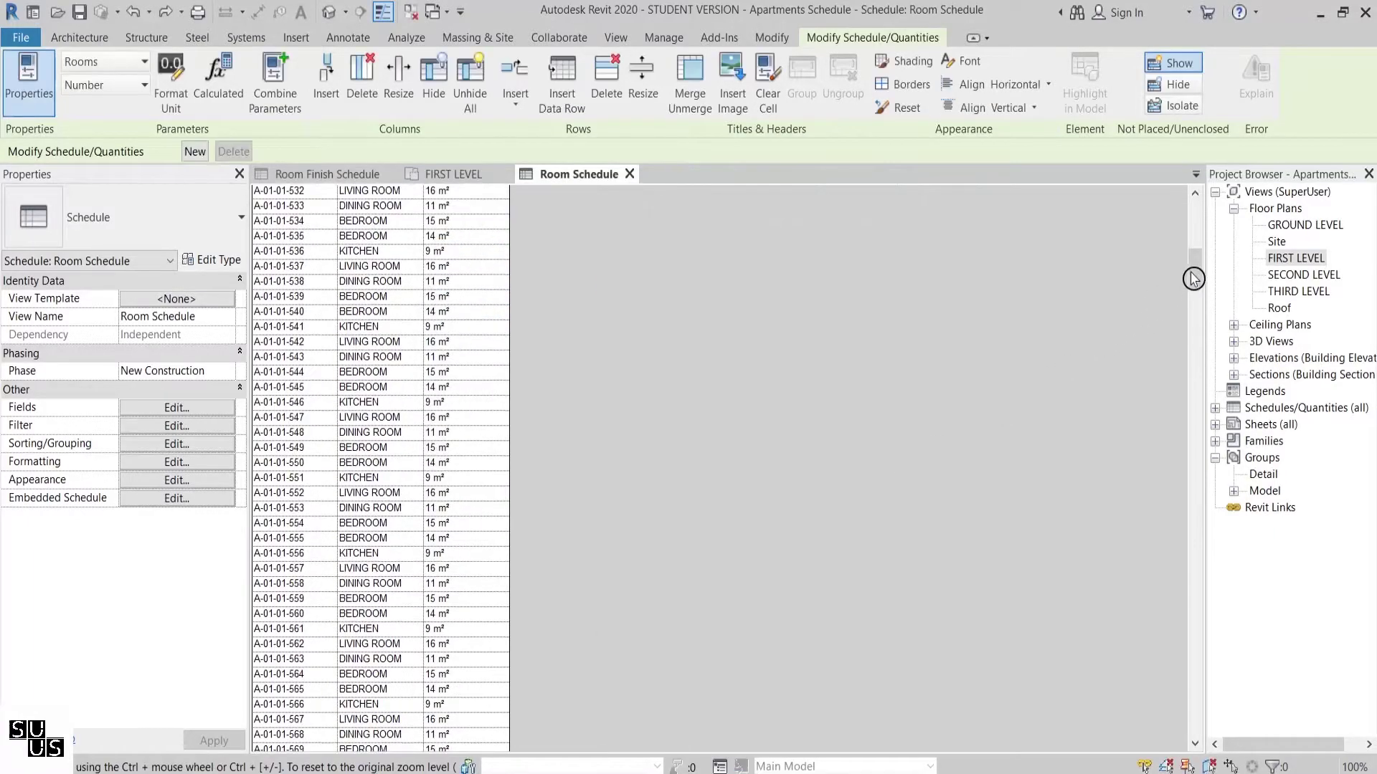
left_click_drag(1195, 276, 1203, 334)
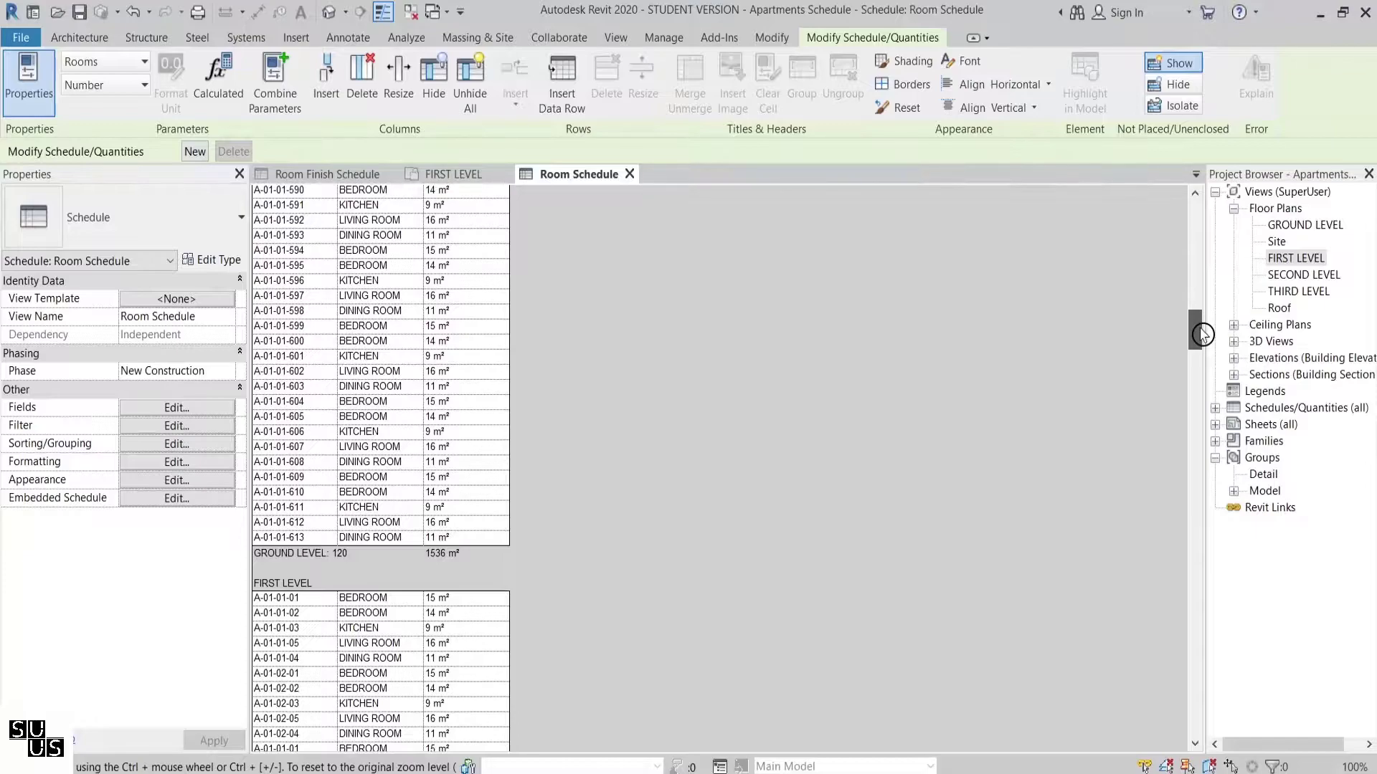
left_click_drag(1202, 335, 1203, 265)
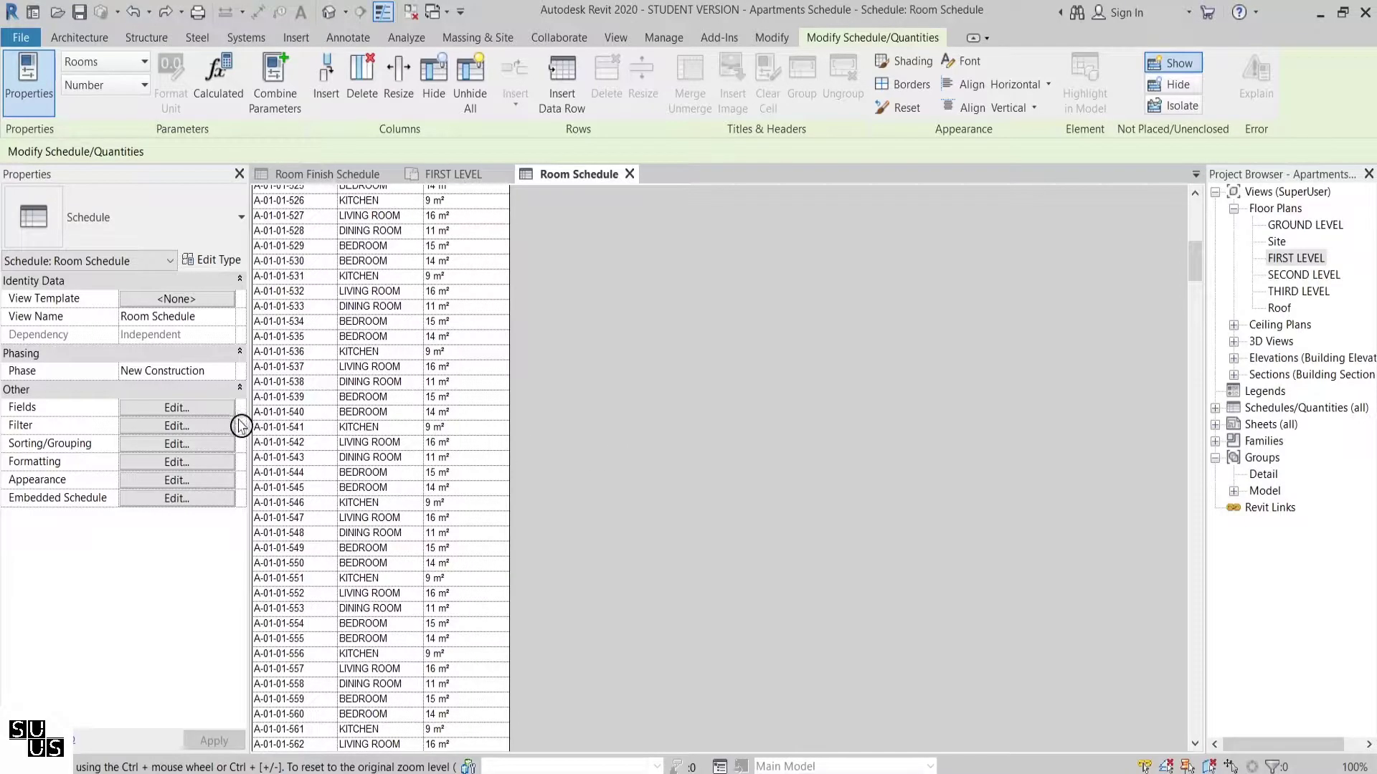
- Filter the Room Schedule to rooms whose Name equals BEDROOM
left_click(227, 428)
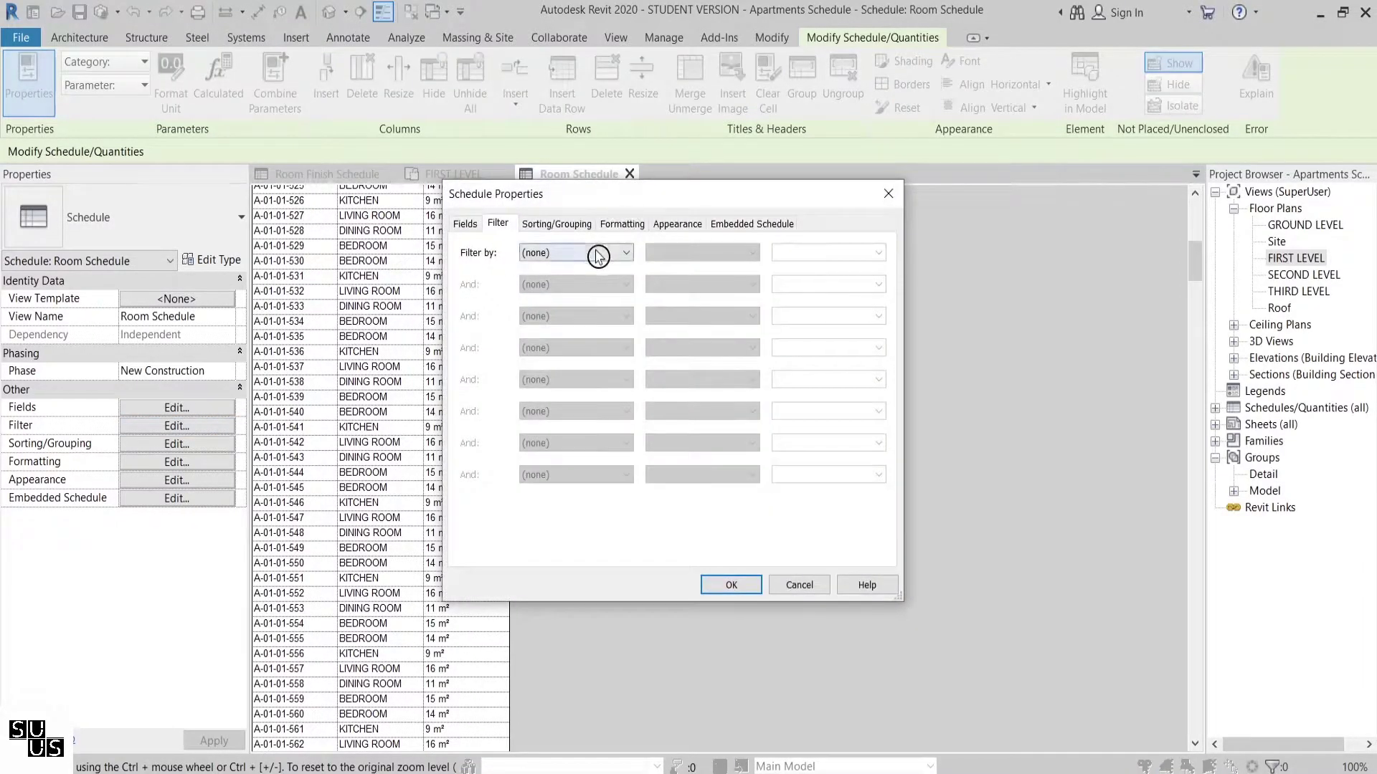
left_click(593, 253)
left_click(532, 293)
left_click(835, 251)
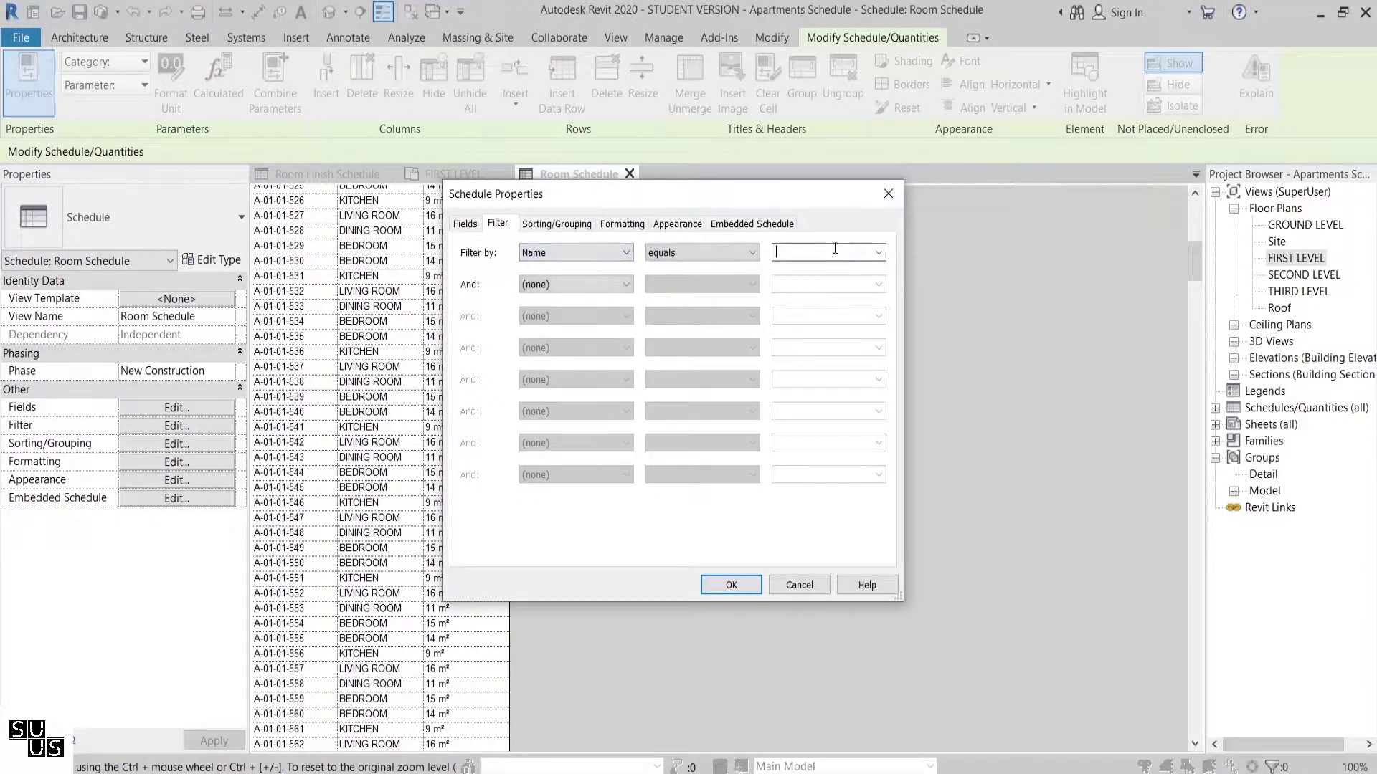
type("BEDROOM")
left_click(731, 584)
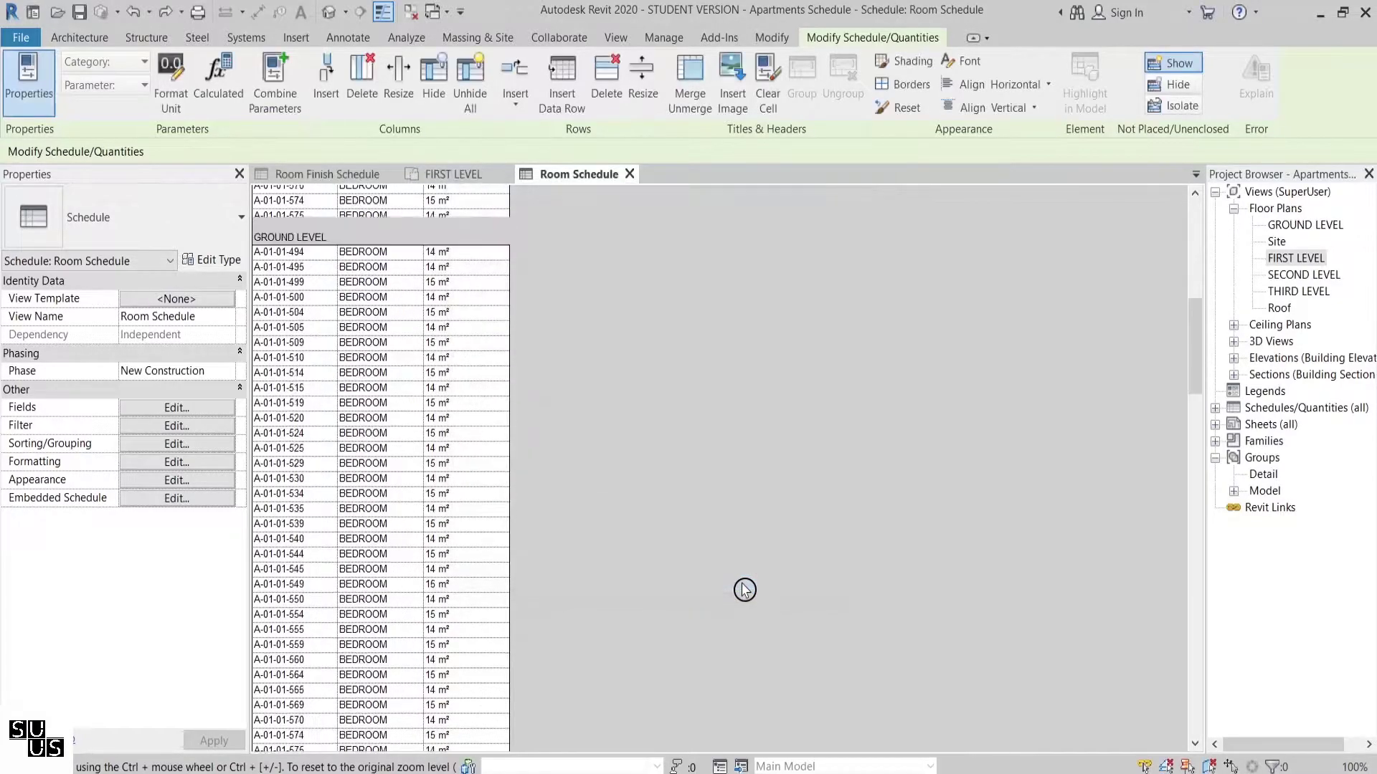
left_click_drag(1193, 346, 1183, 448)
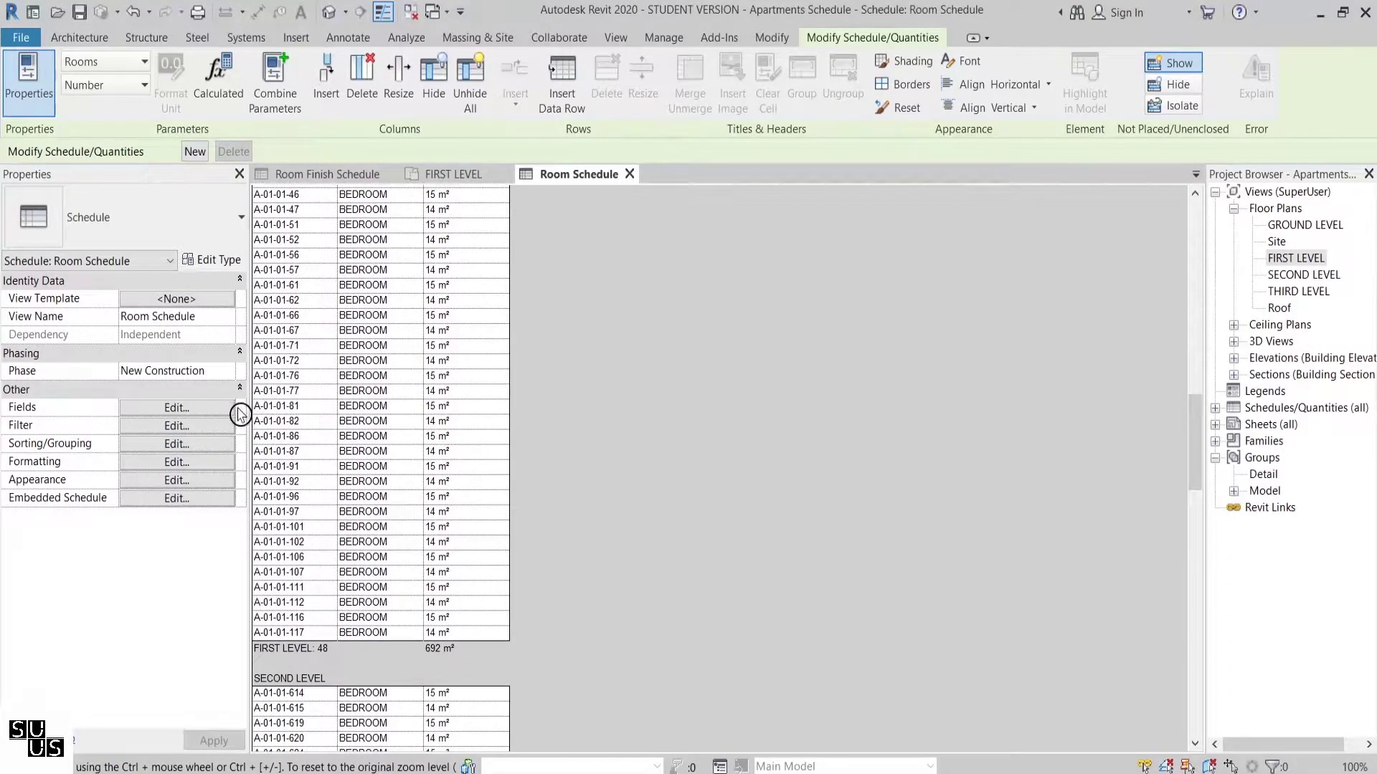
left_click(231, 449)
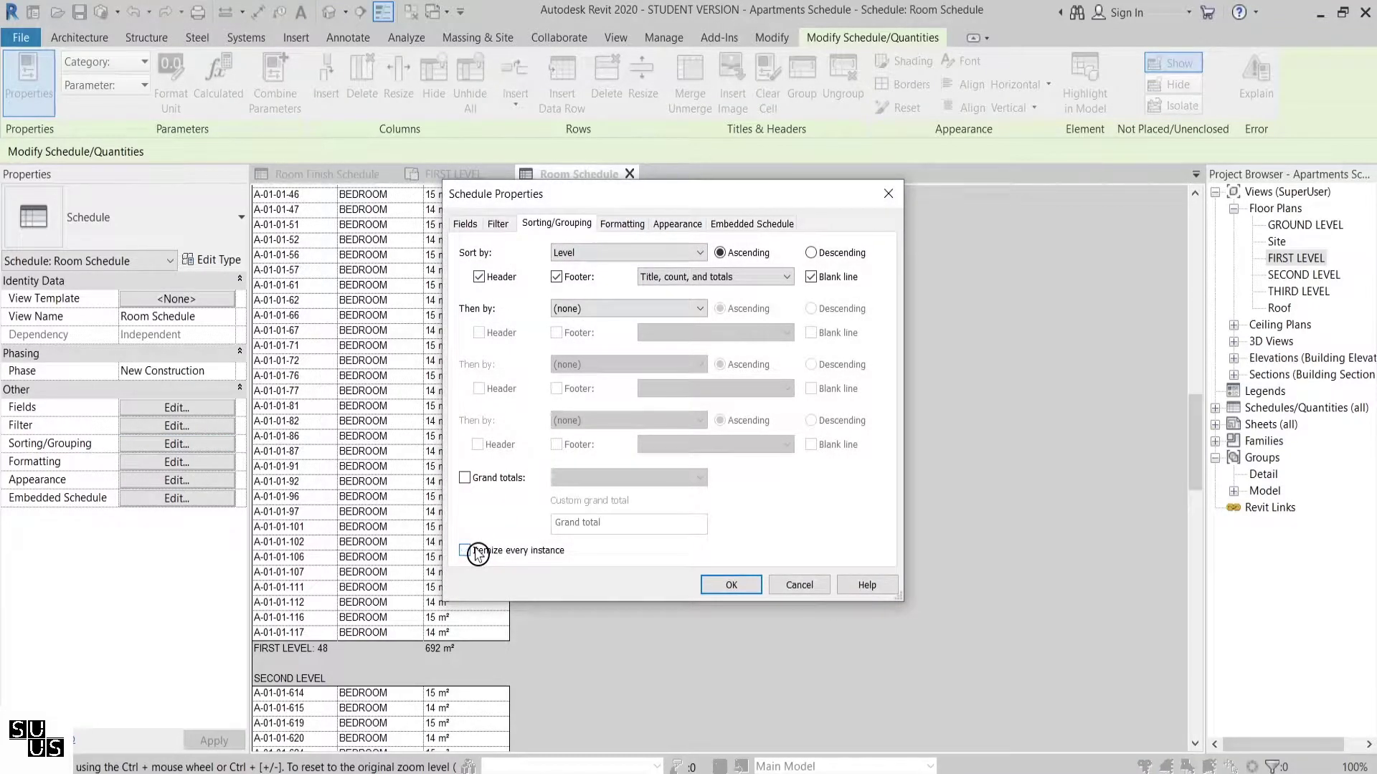
- Turn off the level group headers and remove the Number field from the Room Schedule
left_click(479, 277)
left_click(465, 224)
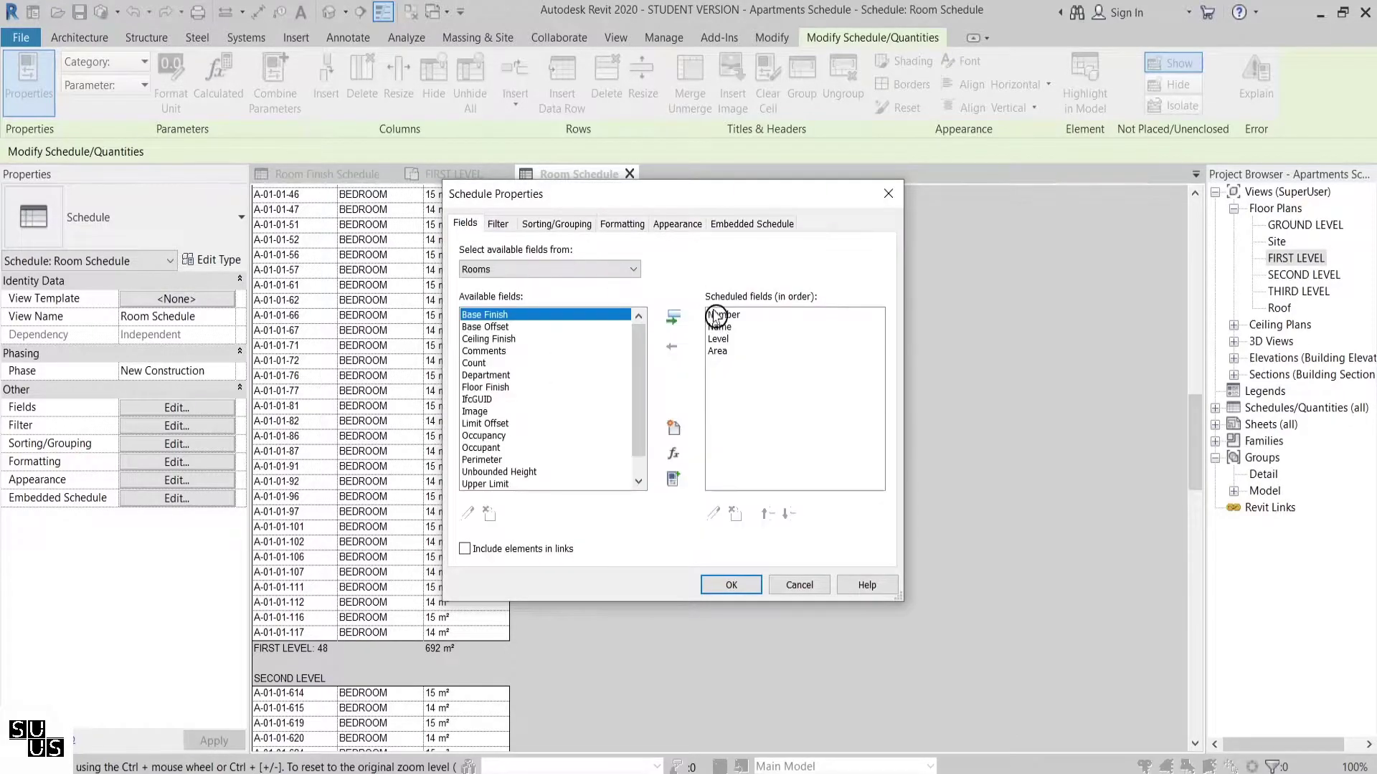
left_click(717, 317)
left_click(671, 347)
left_click(729, 587)
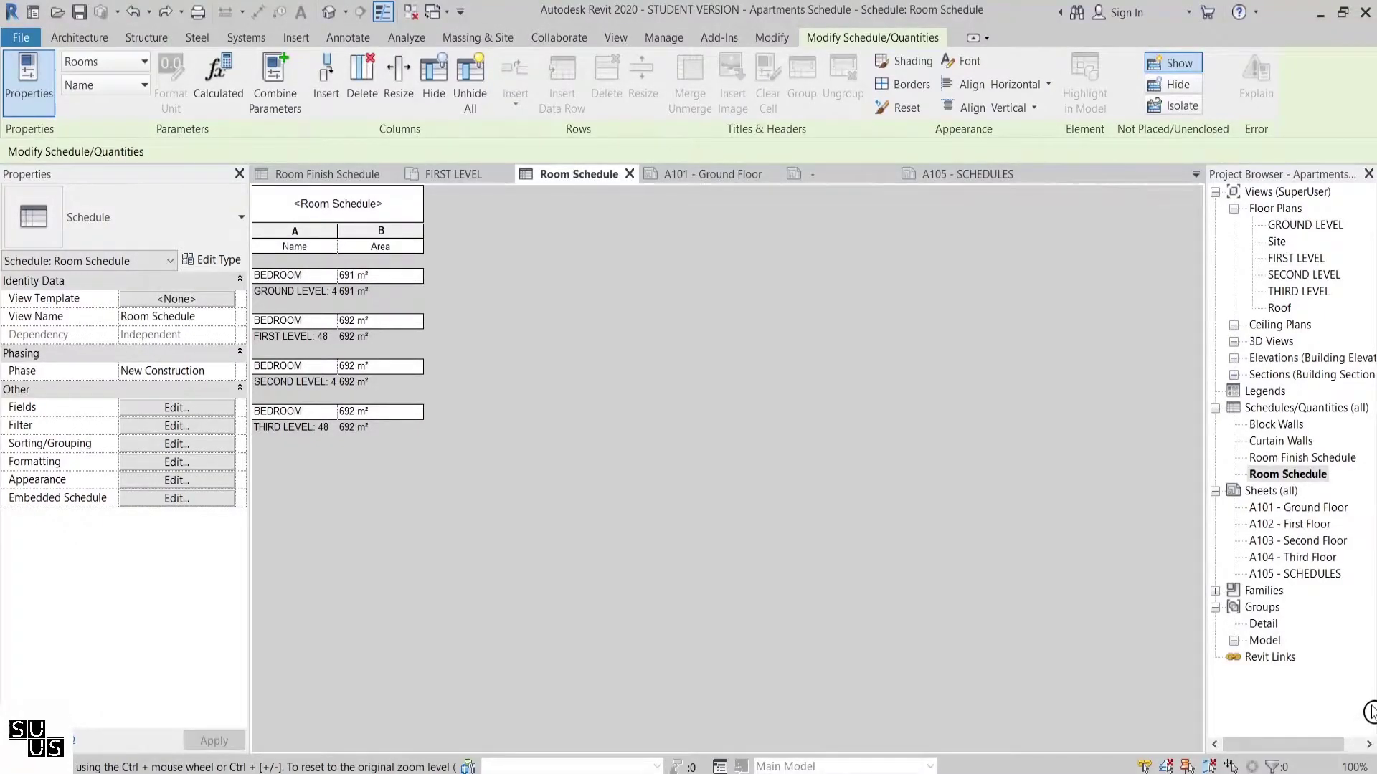
- Place the Room Schedule near the upper left of sheet A105 - SCHEDULES
double_click(1326, 574)
left_click_drag(1291, 474, 930, 448)
left_click_drag(520, 380, 509, 364)
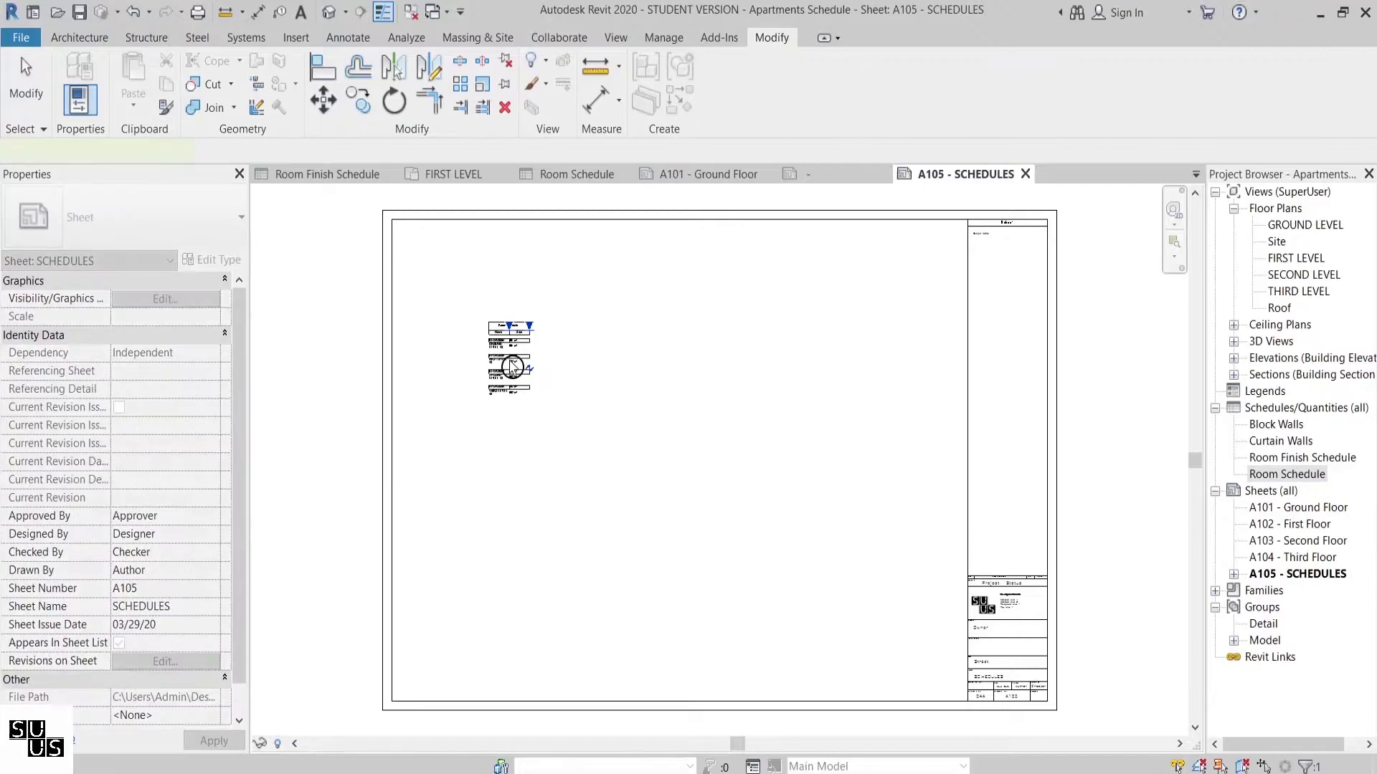
left_click(509, 365)
scroll(531, 299, "up", 3)
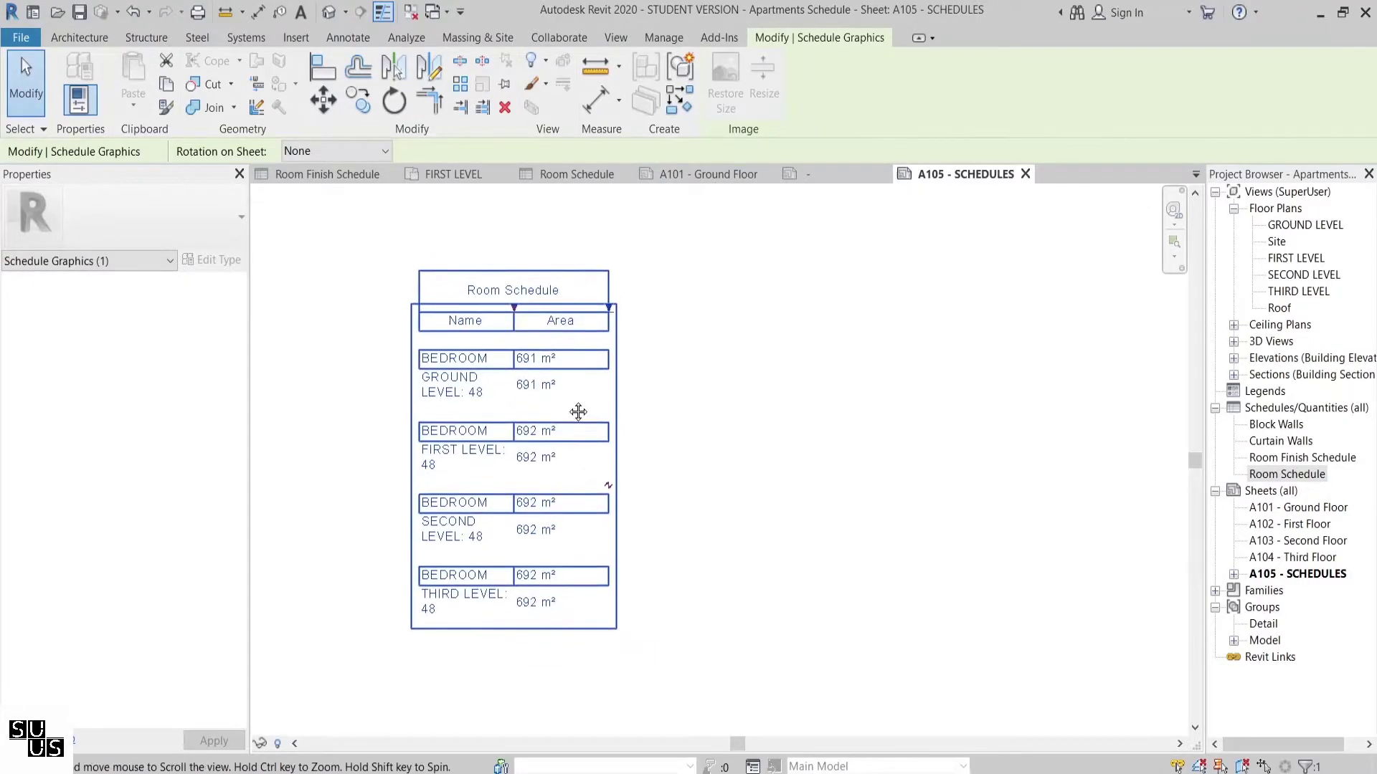
- Widen the Name column and split the placed schedule into two side-by-side tables
left_click_drag(520, 322, 652, 322)
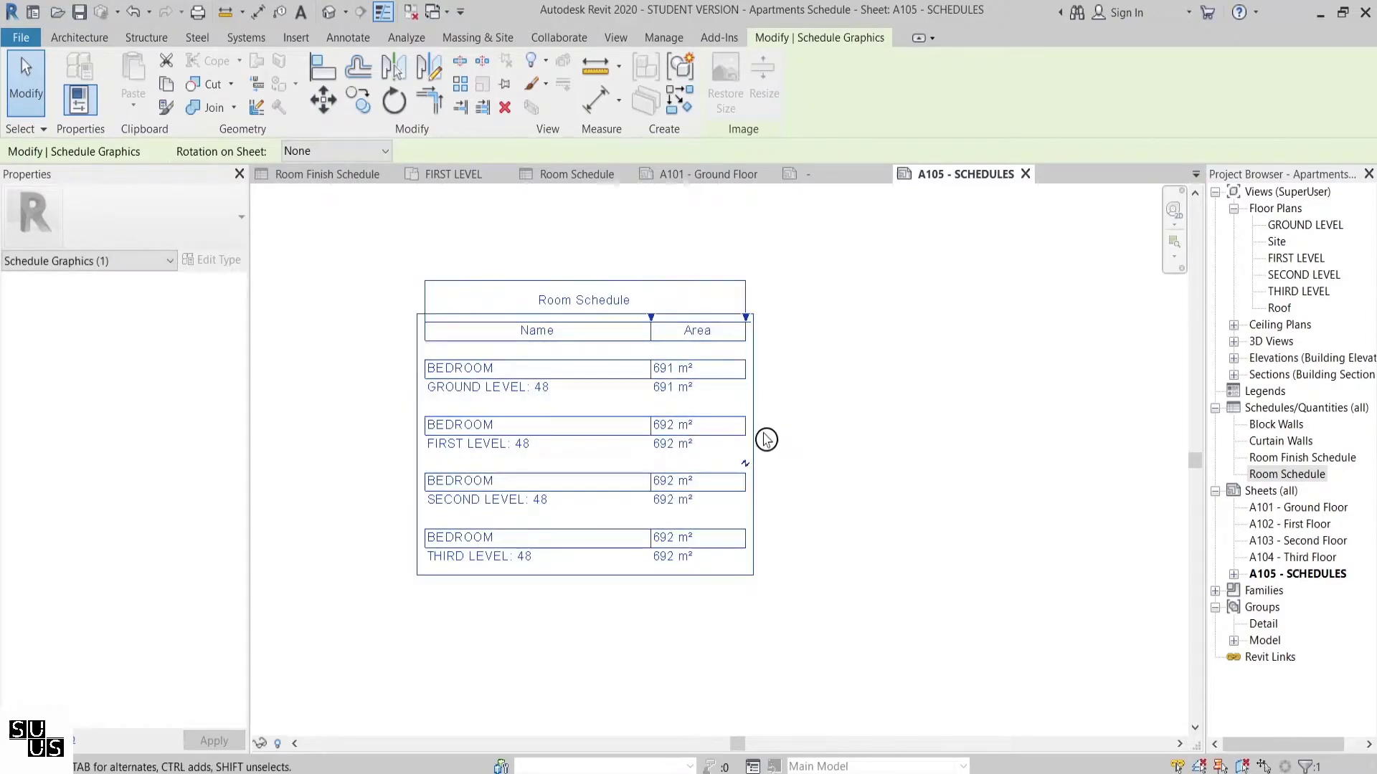
left_click(746, 464)
left_click(897, 545)
scroll(901, 552, "down", 3)
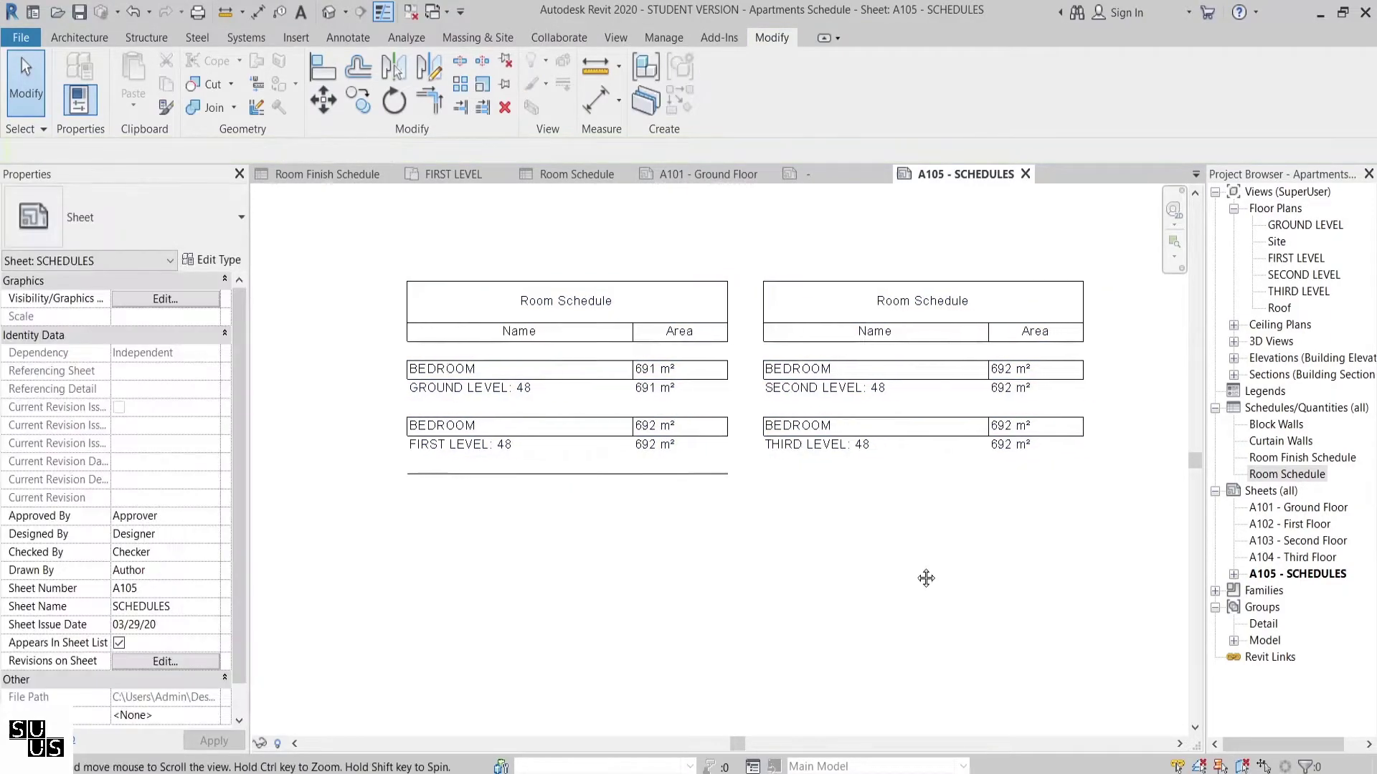
middle_click_drag(948, 592, 920, 583)
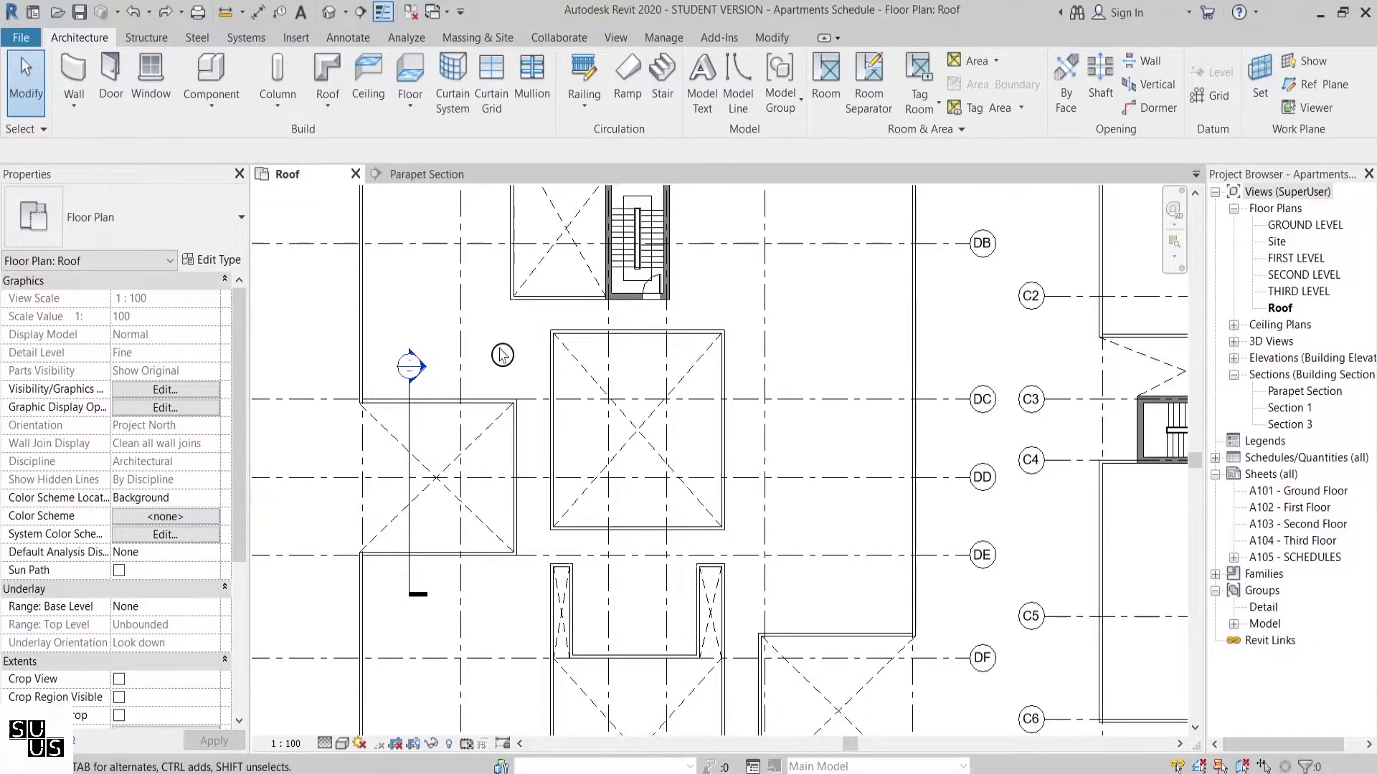
left_click(492, 401)
left_click(409, 431)
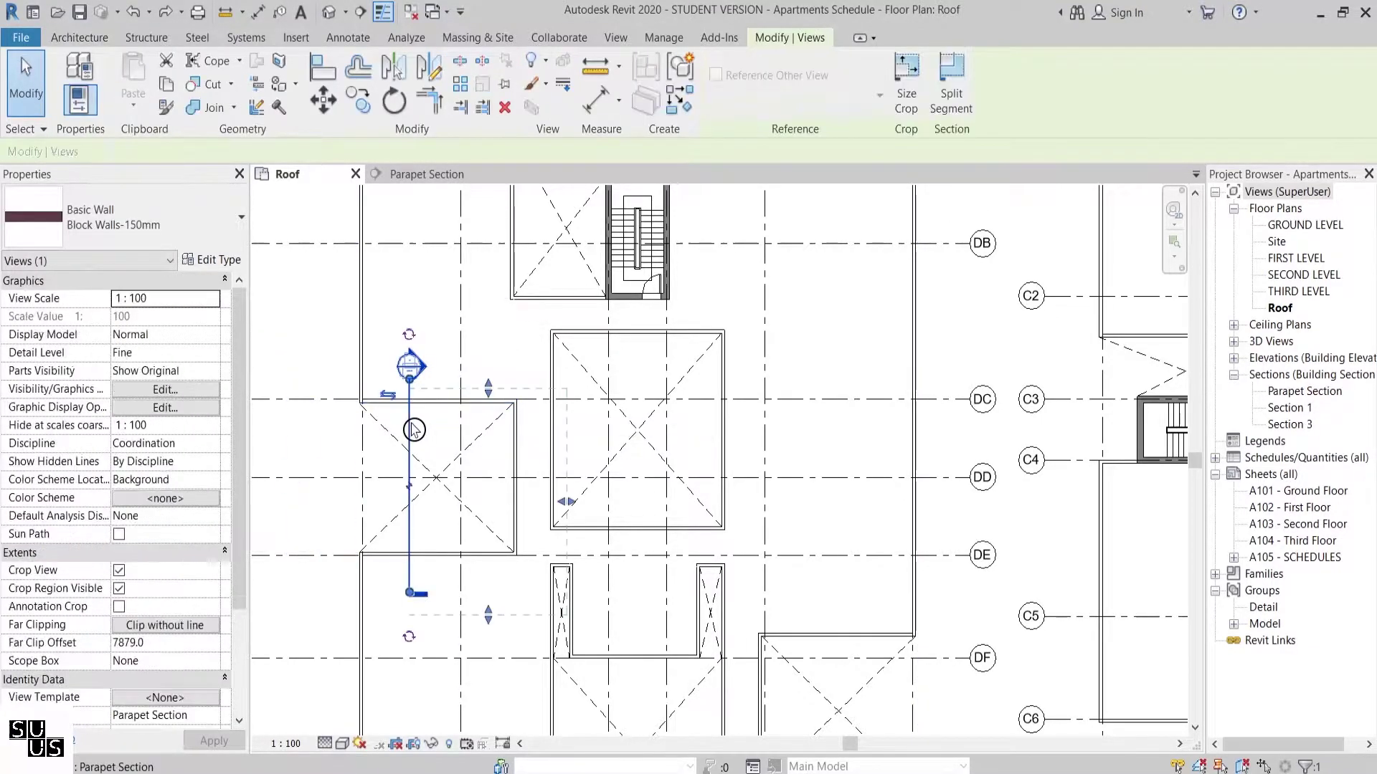
right_click(406, 351)
left_click(463, 447)
left_click(758, 424)
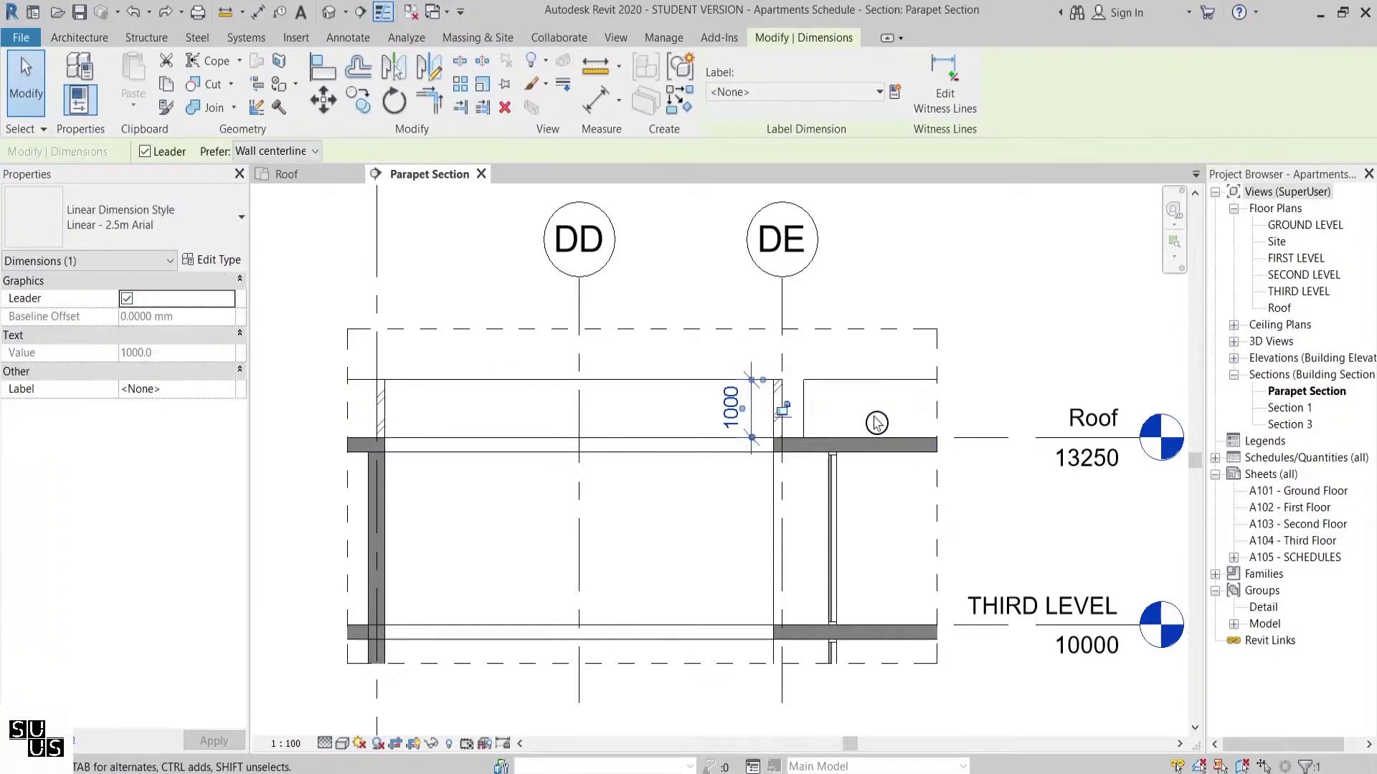
key("ctrl+Tab")
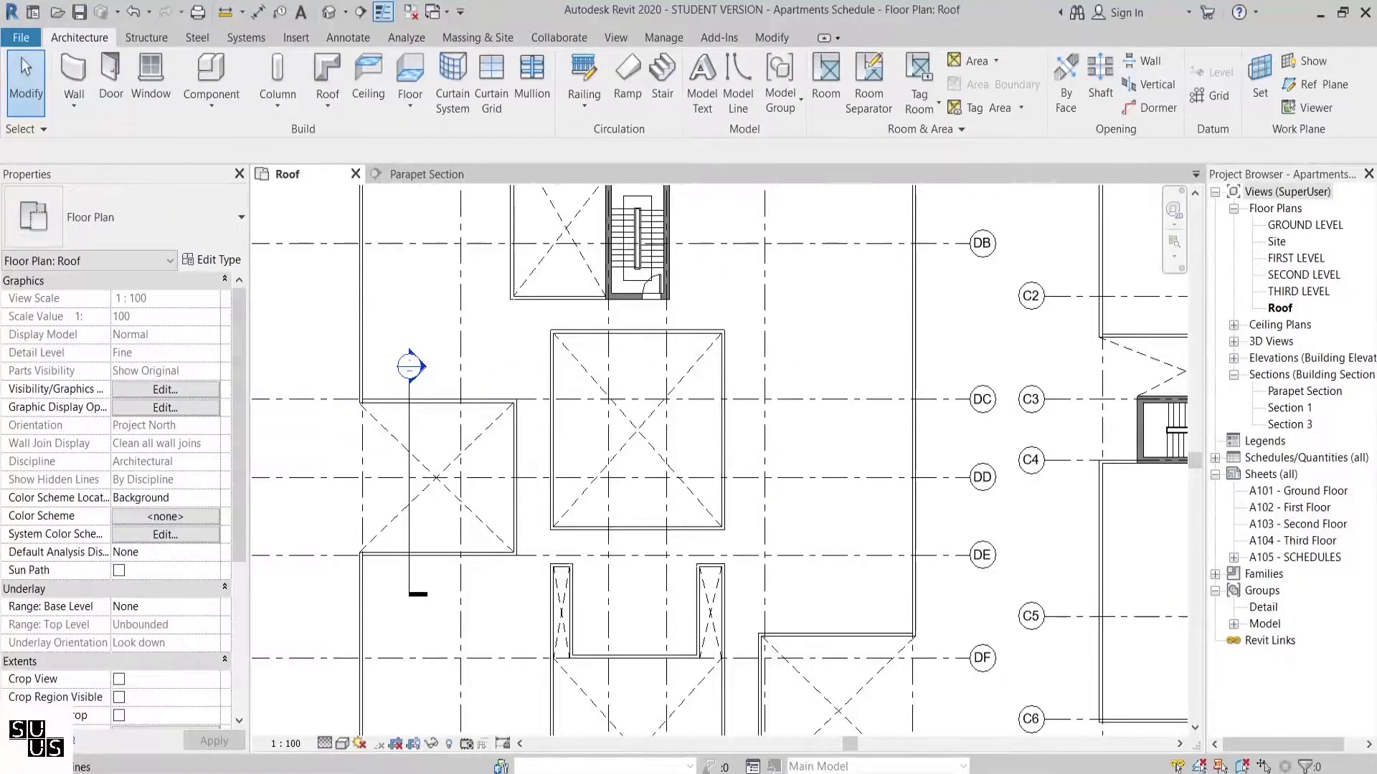
key("Tab")
left_click(476, 399)
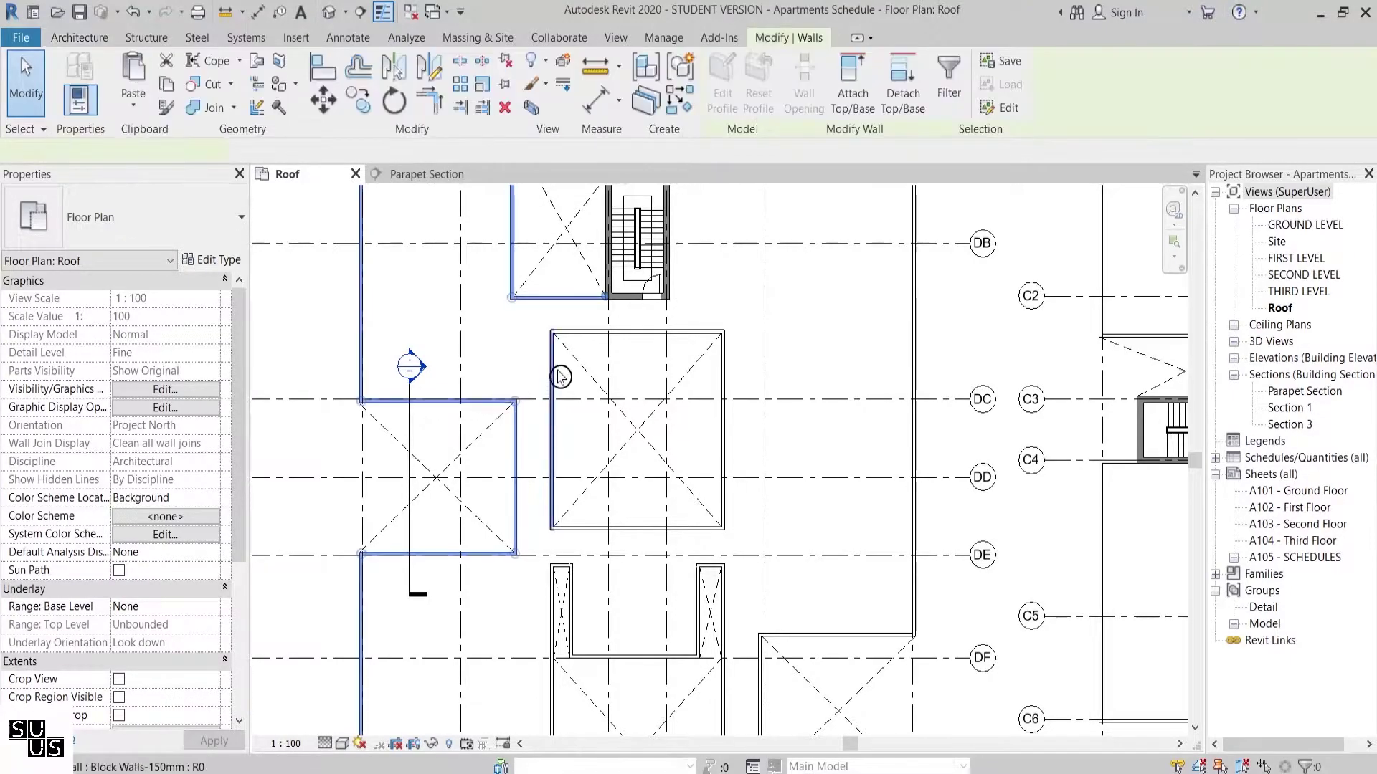
key("Tab")
left_click(561, 375, "ctrl")
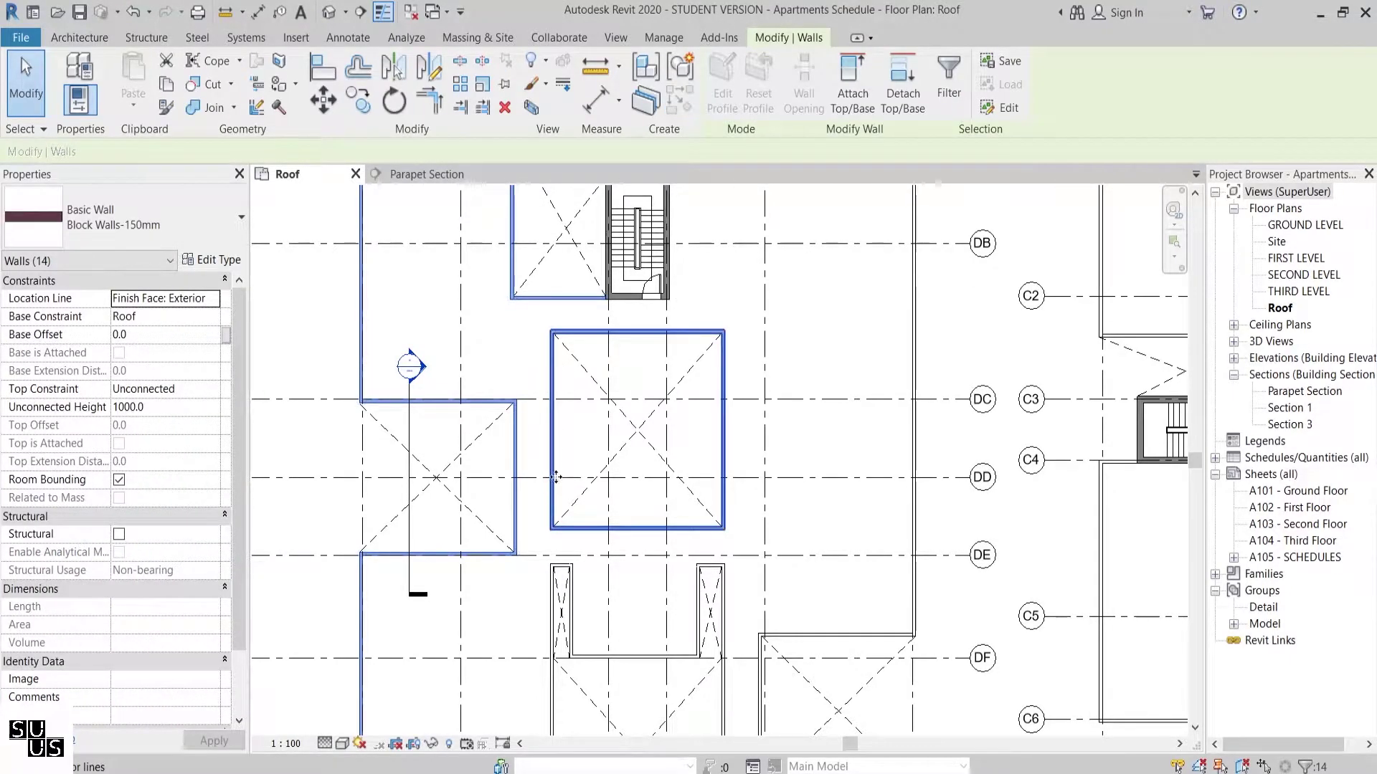
key("Tab")
left_click(582, 614, "ctrl")
left_click(175, 407)
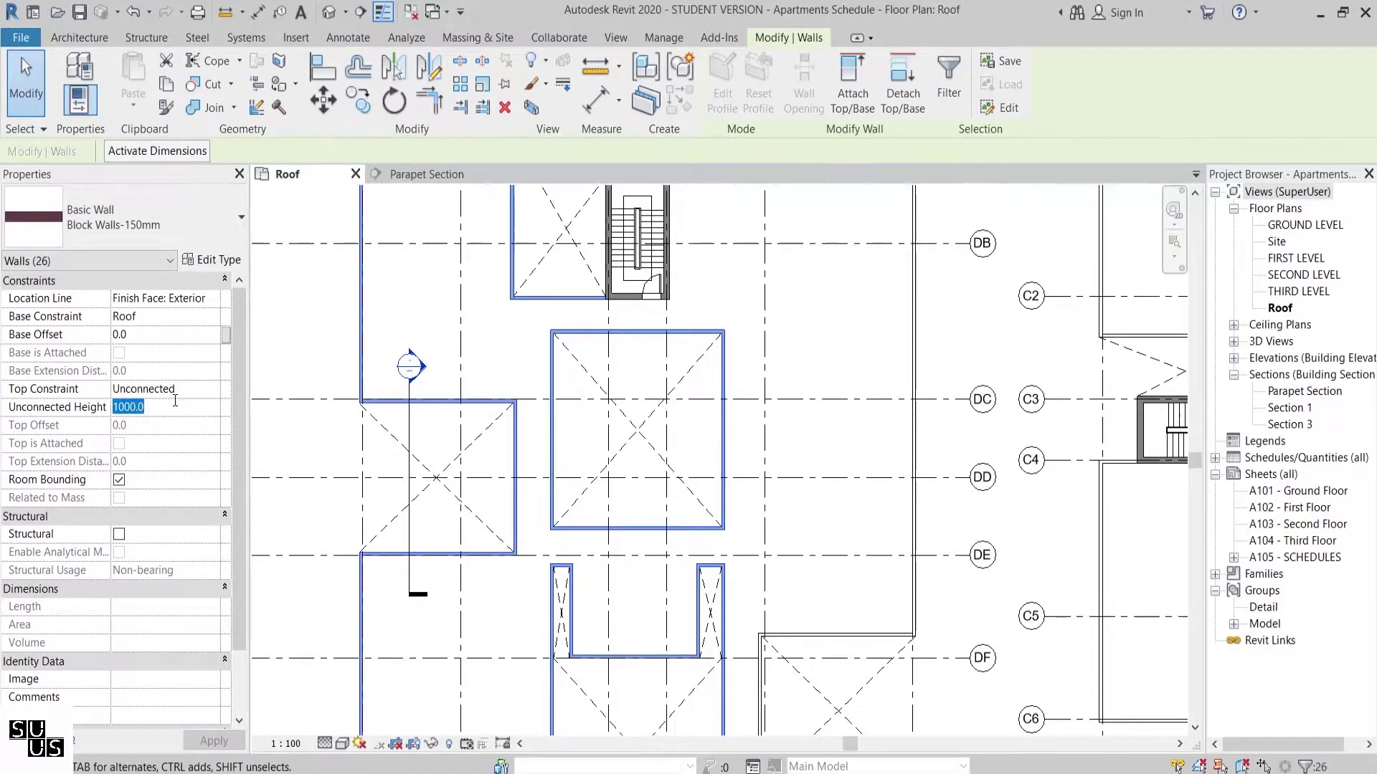
- Start a new Schedule/Quantities schedule for the Walls category
key("Escape")
key("Escape")
left_click(615, 37)
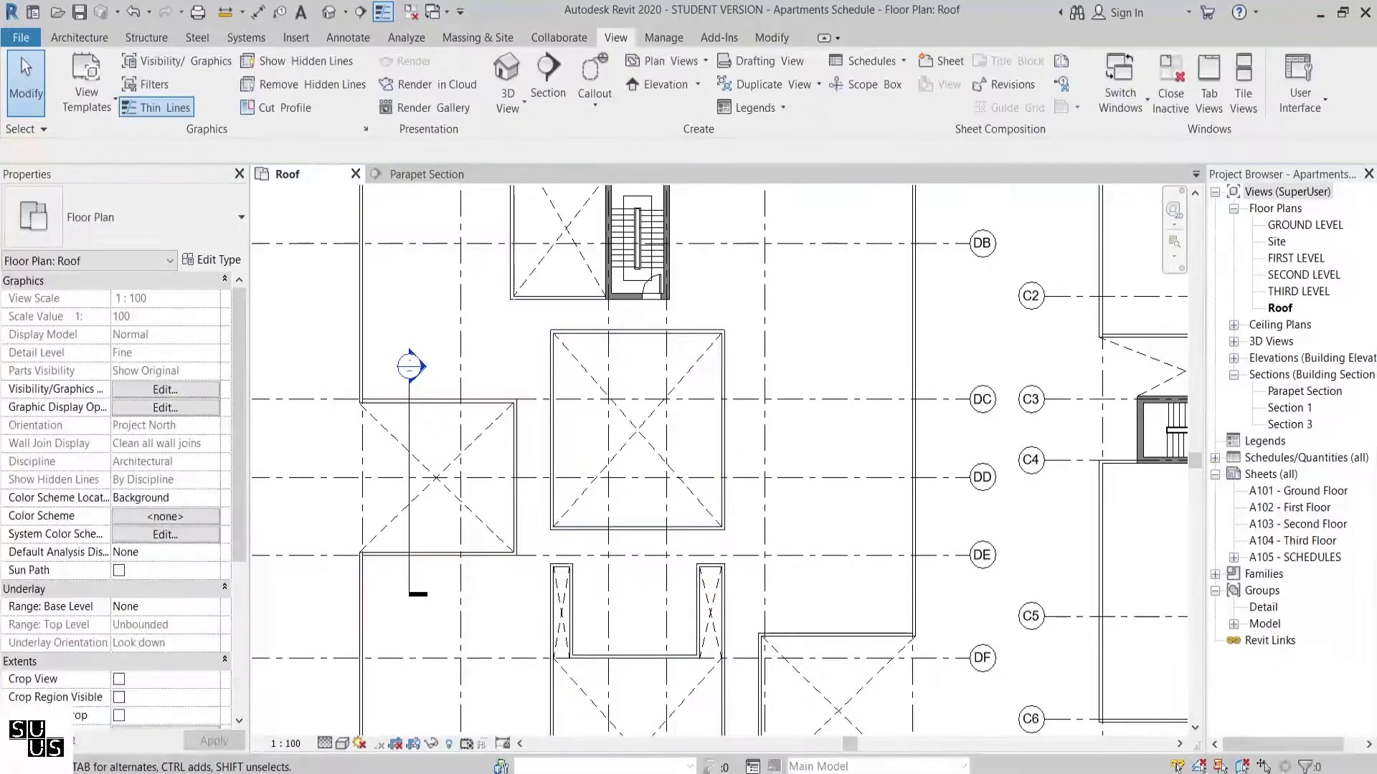
left_click(869, 60)
left_click(912, 101)
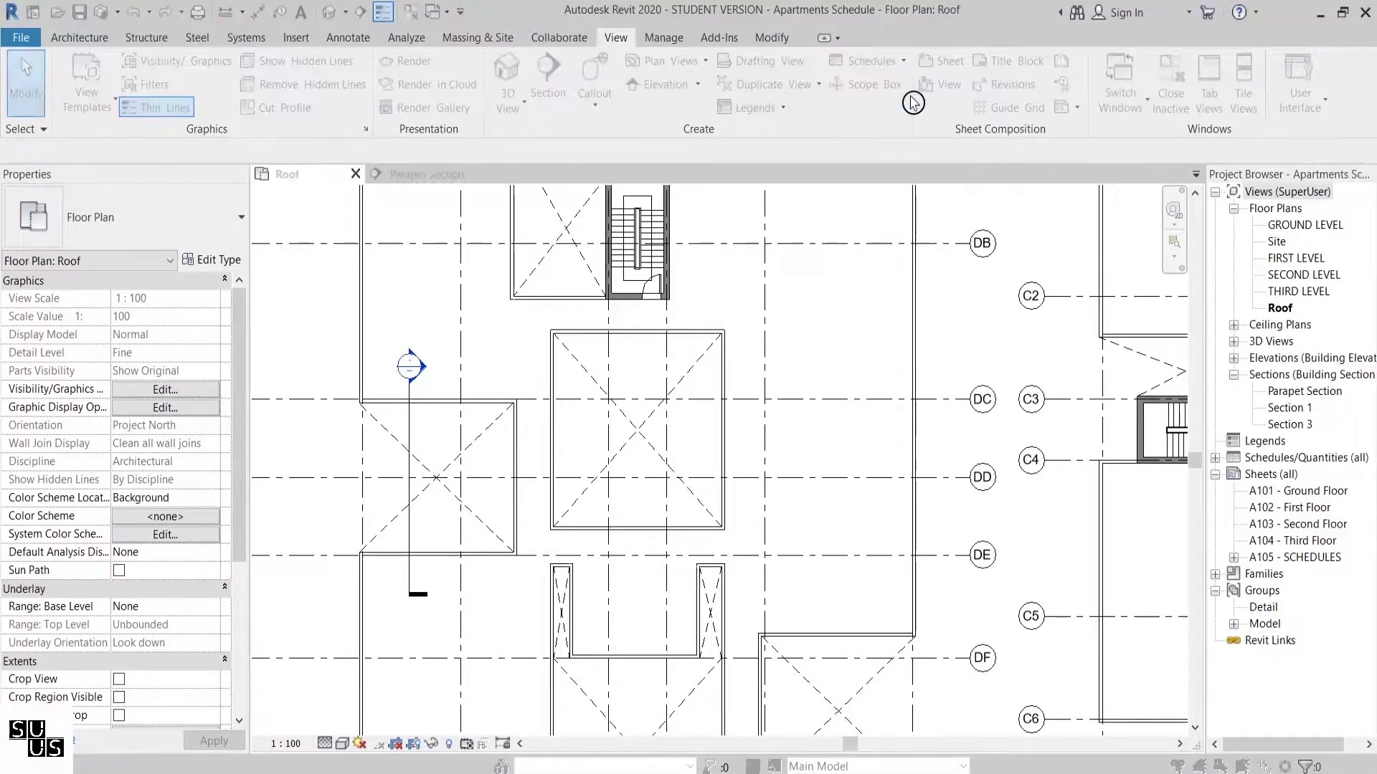
left_click(581, 434)
scroll(610, 445, "down", 5)
left_click(623, 473)
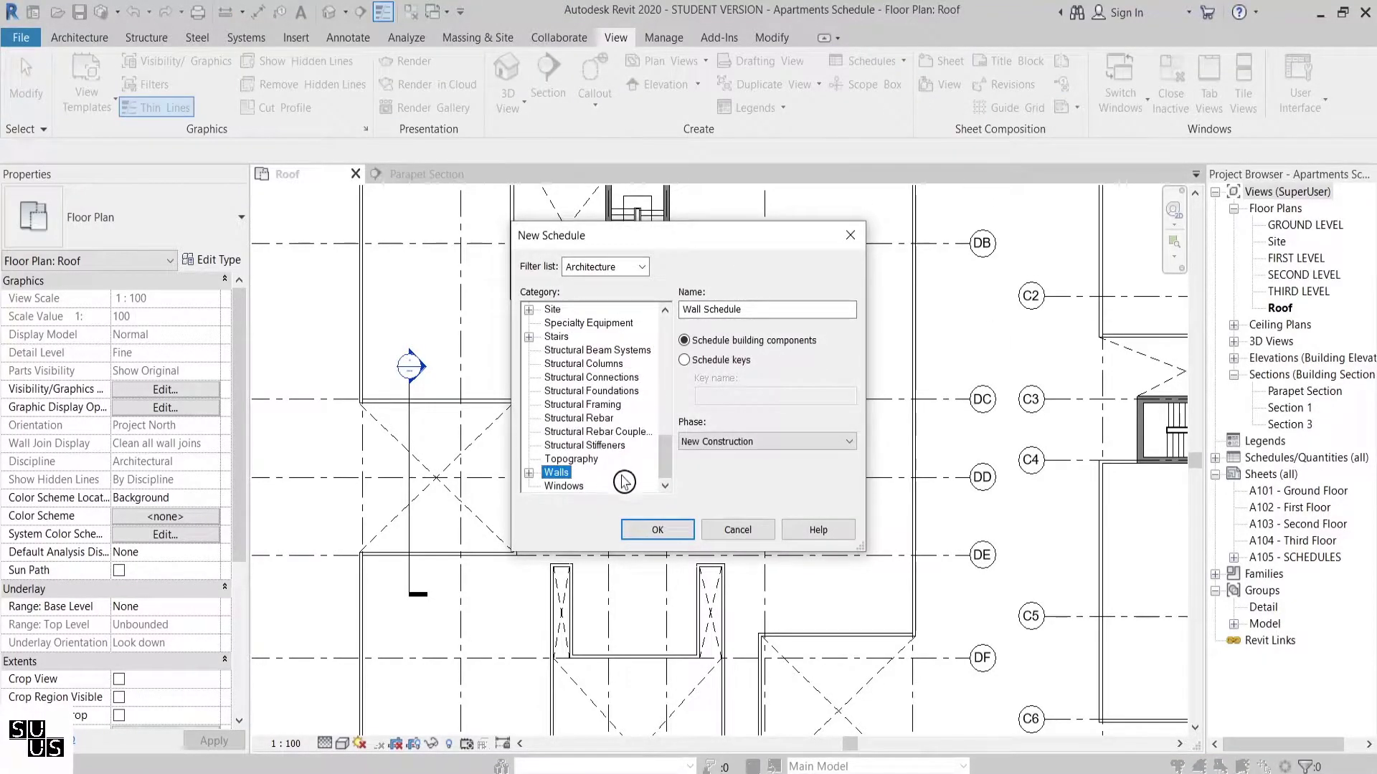
left_click(657, 530)
- Add Base Constraint, Unconnected Height, Type and Family fields to the Wall Schedule
left_click(493, 351)
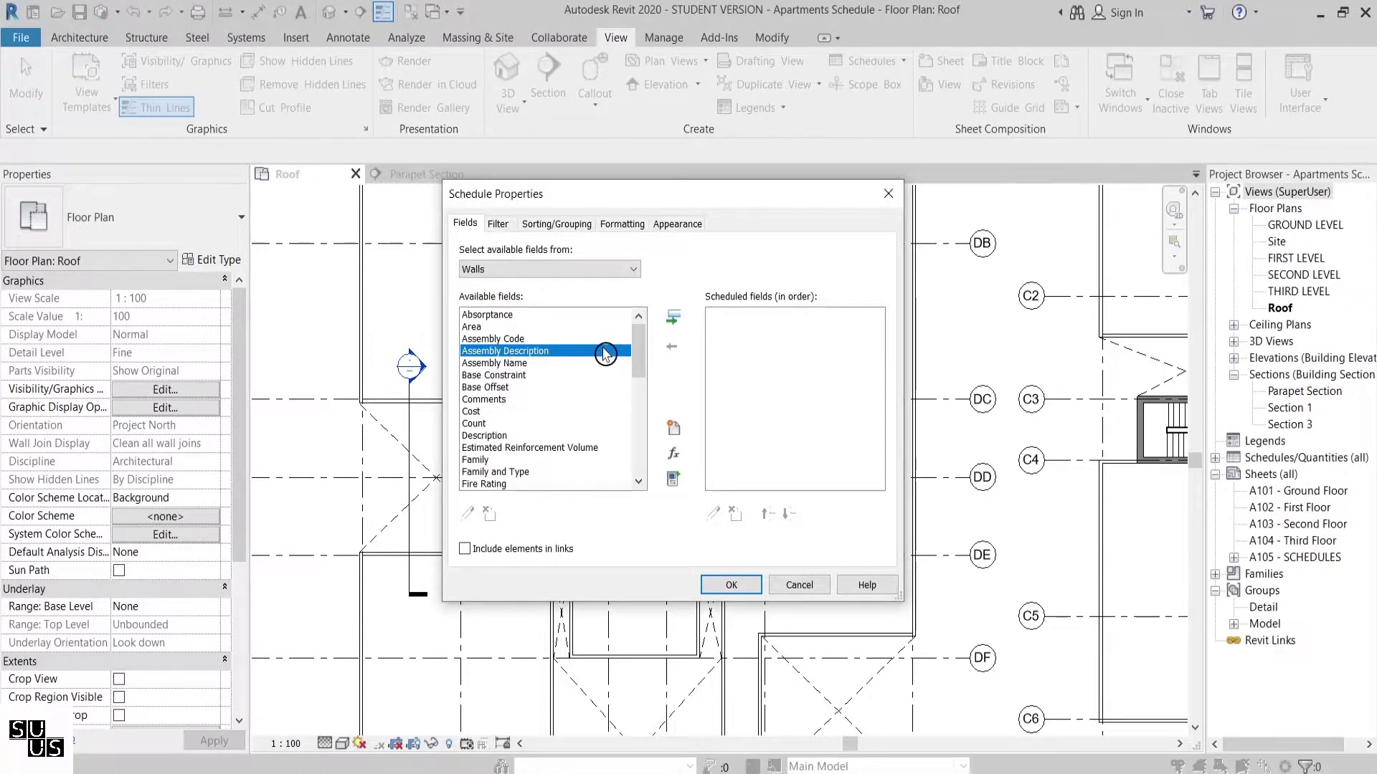
left_click(564, 376)
left_click(673, 317)
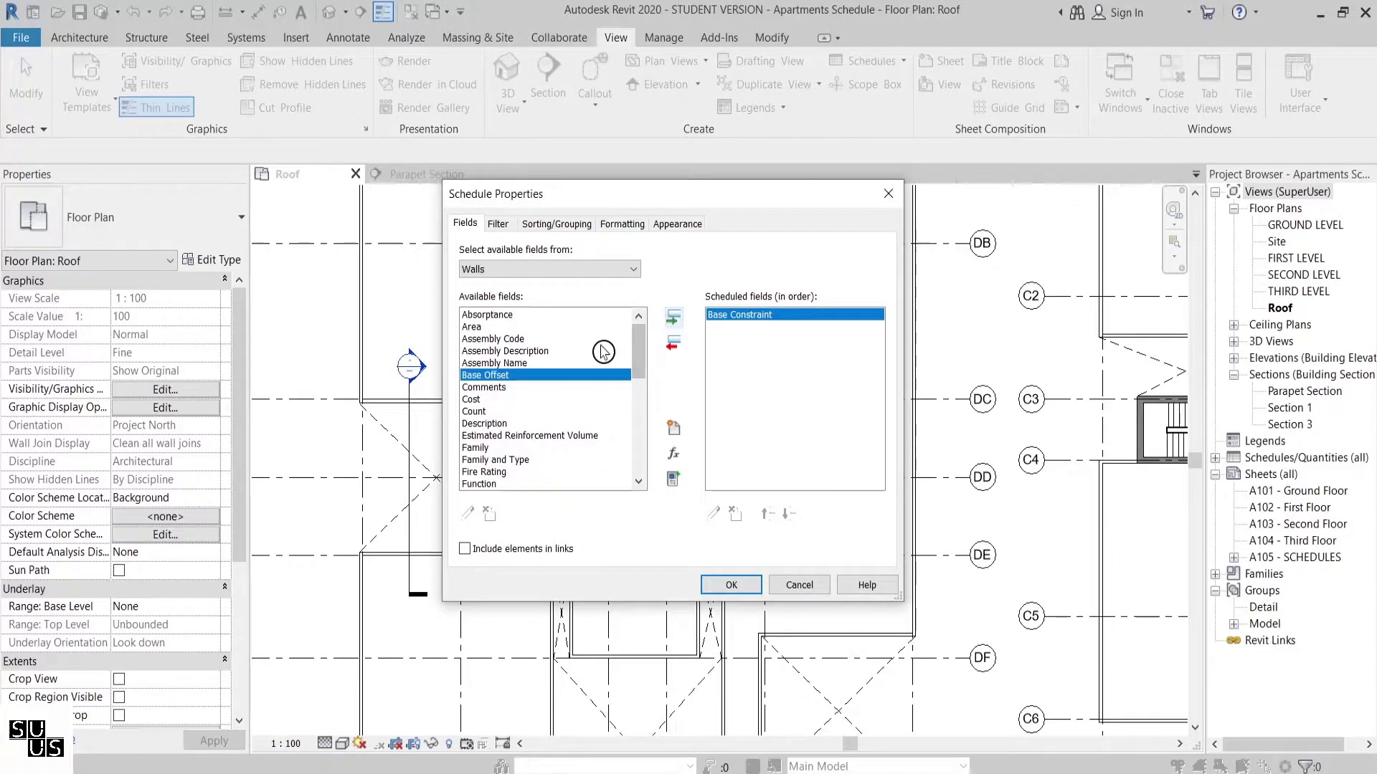
key("u")
left_click(673, 317)
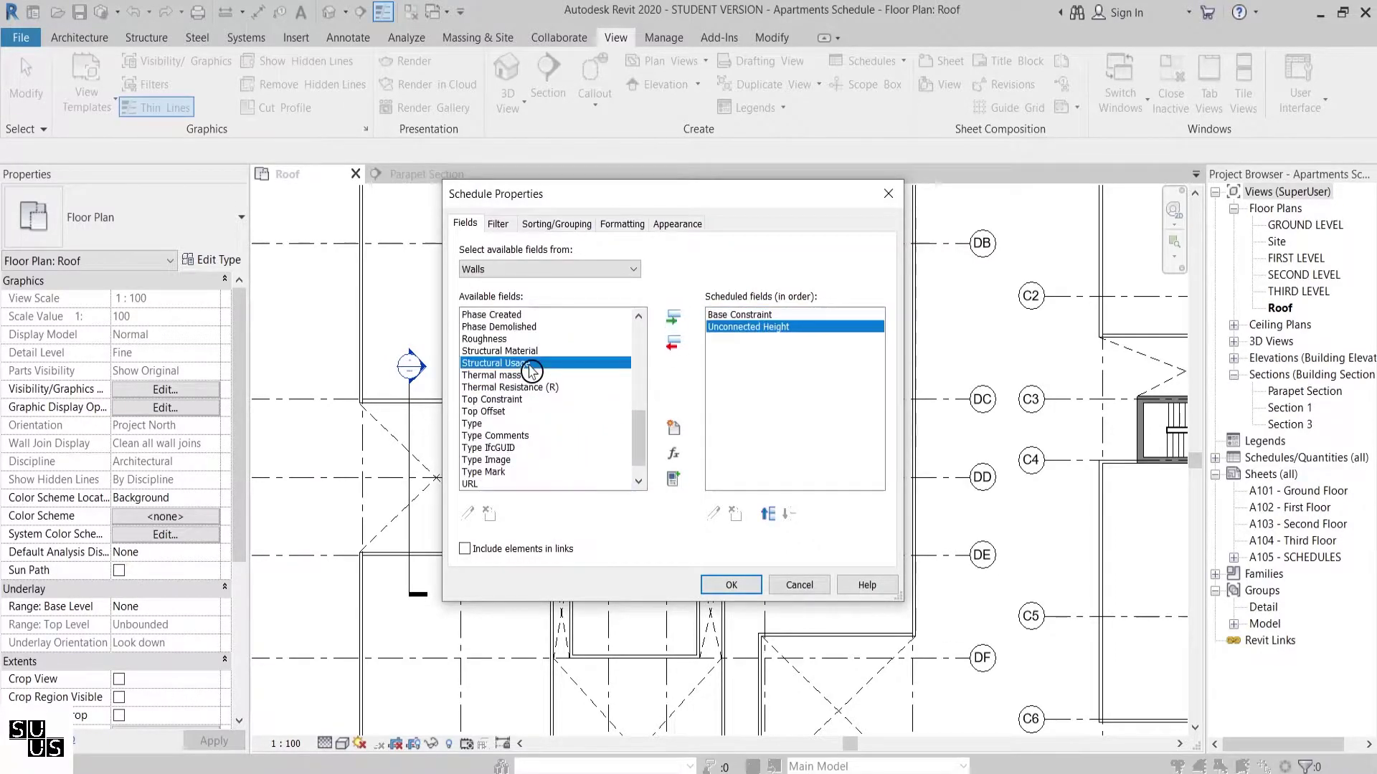
double_click(526, 423)
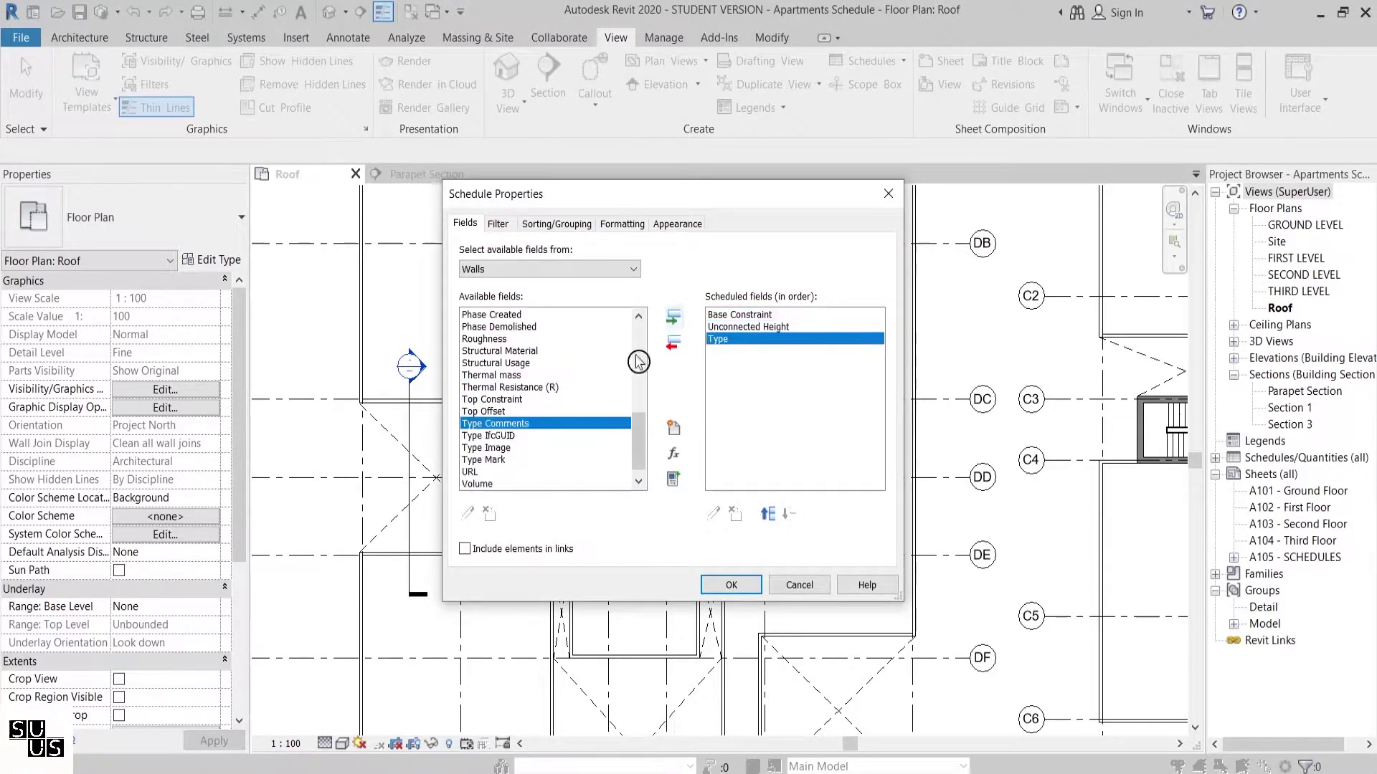
left_click(687, 319)
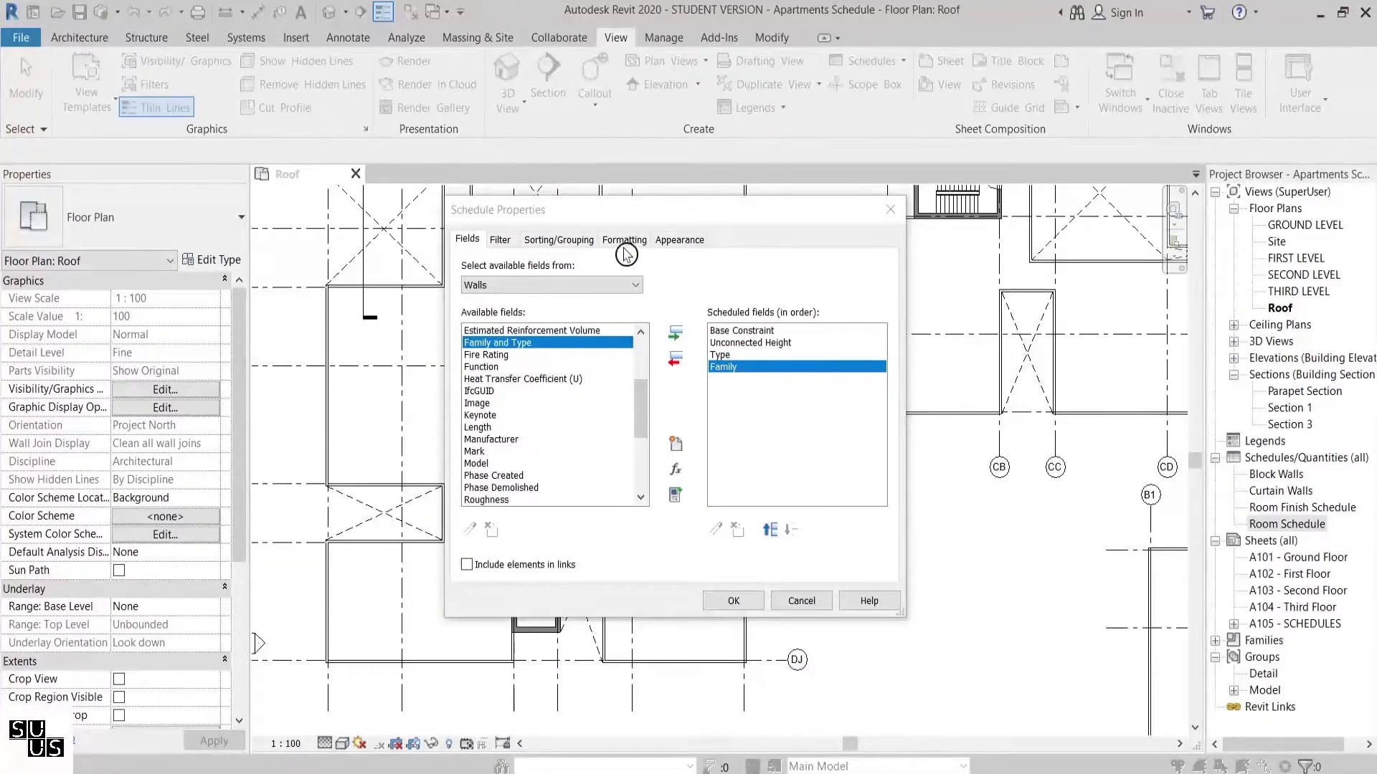
- Filter the Wall Schedule to walls whose Base Constraint equals Roof
left_click(499, 240)
left_click(574, 268)
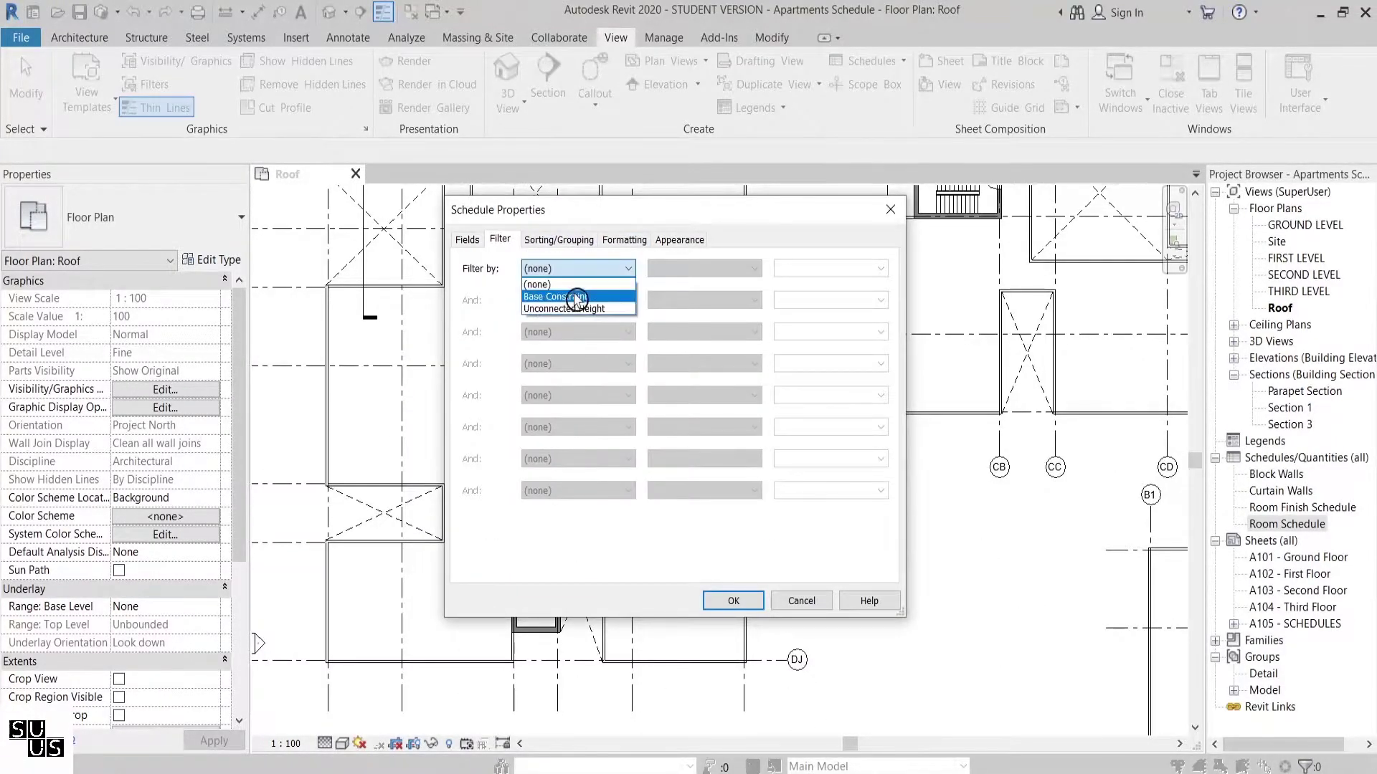
left_click(578, 296)
left_click(818, 269)
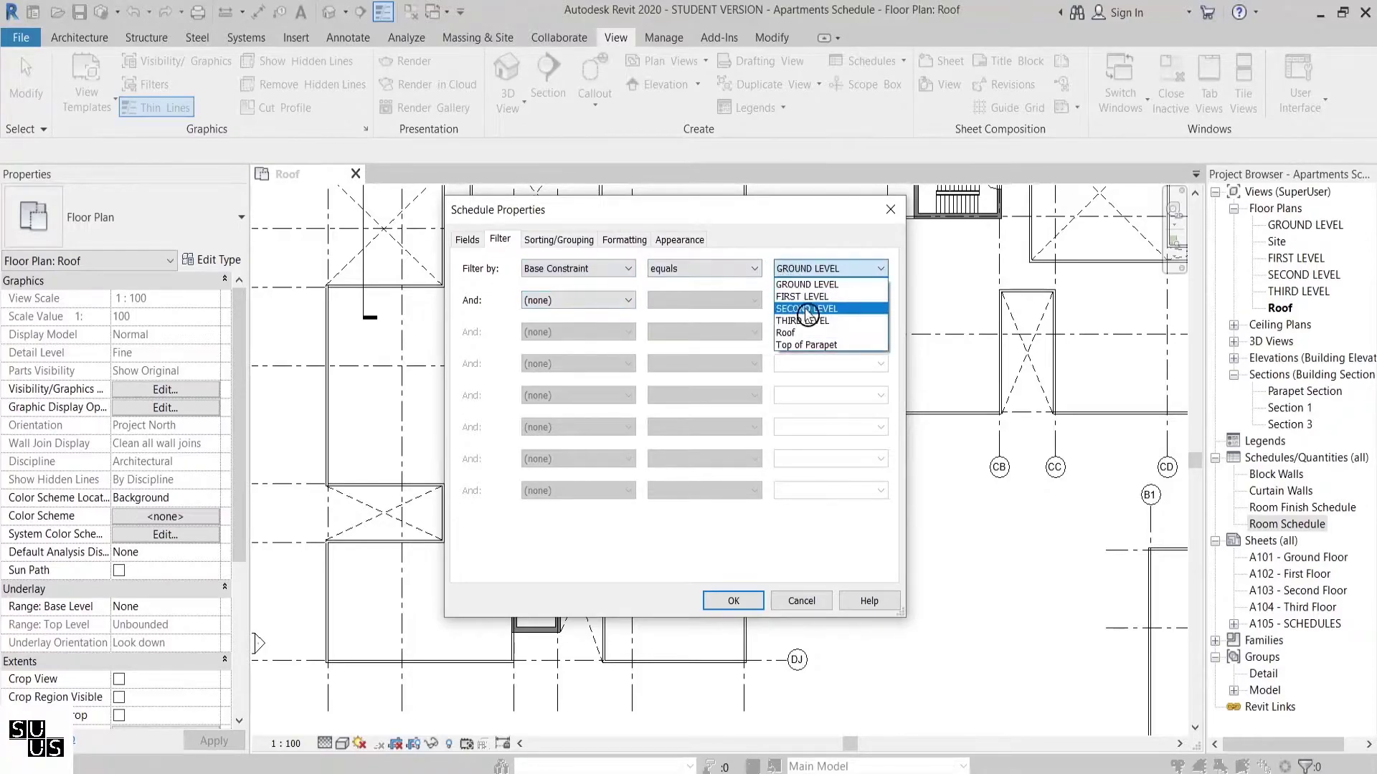
left_click(809, 333)
- Sort the Wall Schedule by Unconnected Height and confirm the settings
left_click(586, 241)
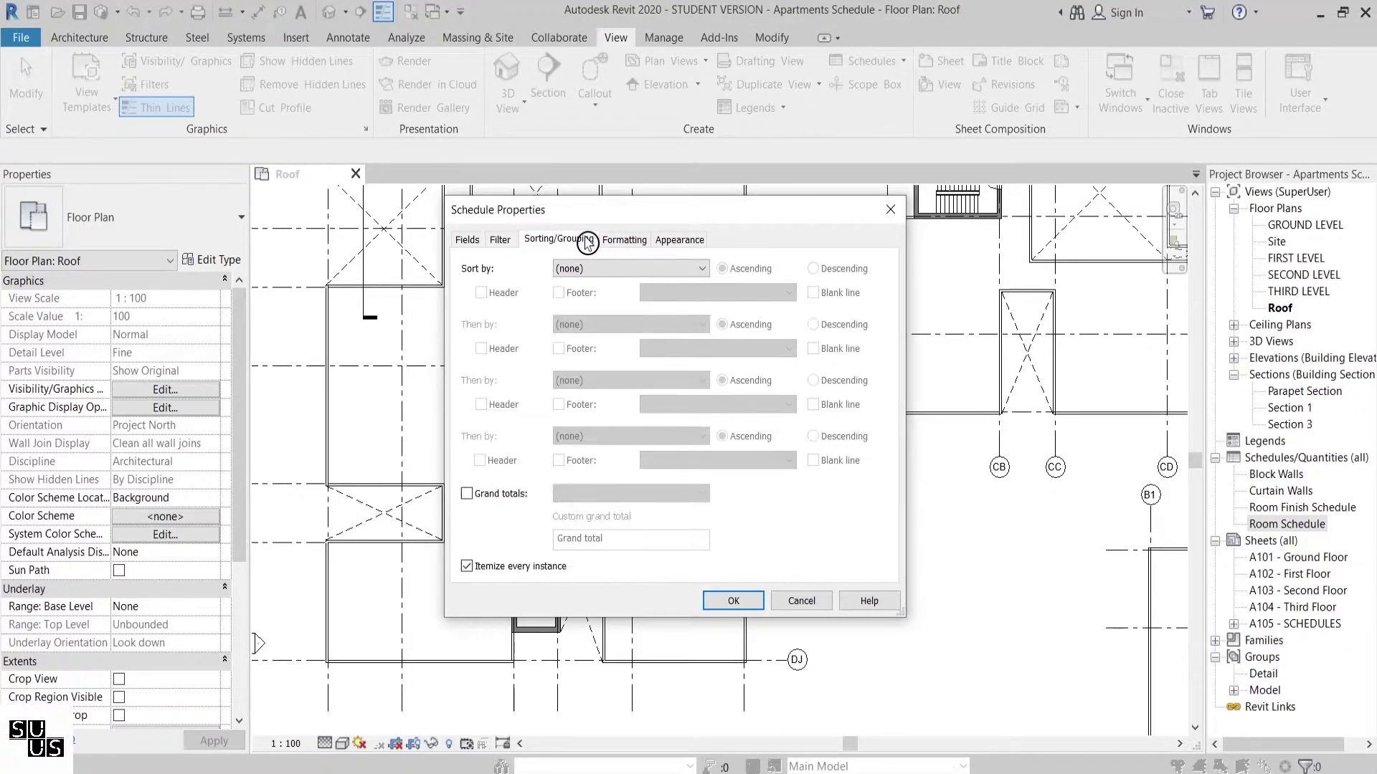
left_click(599, 269)
left_click(609, 308)
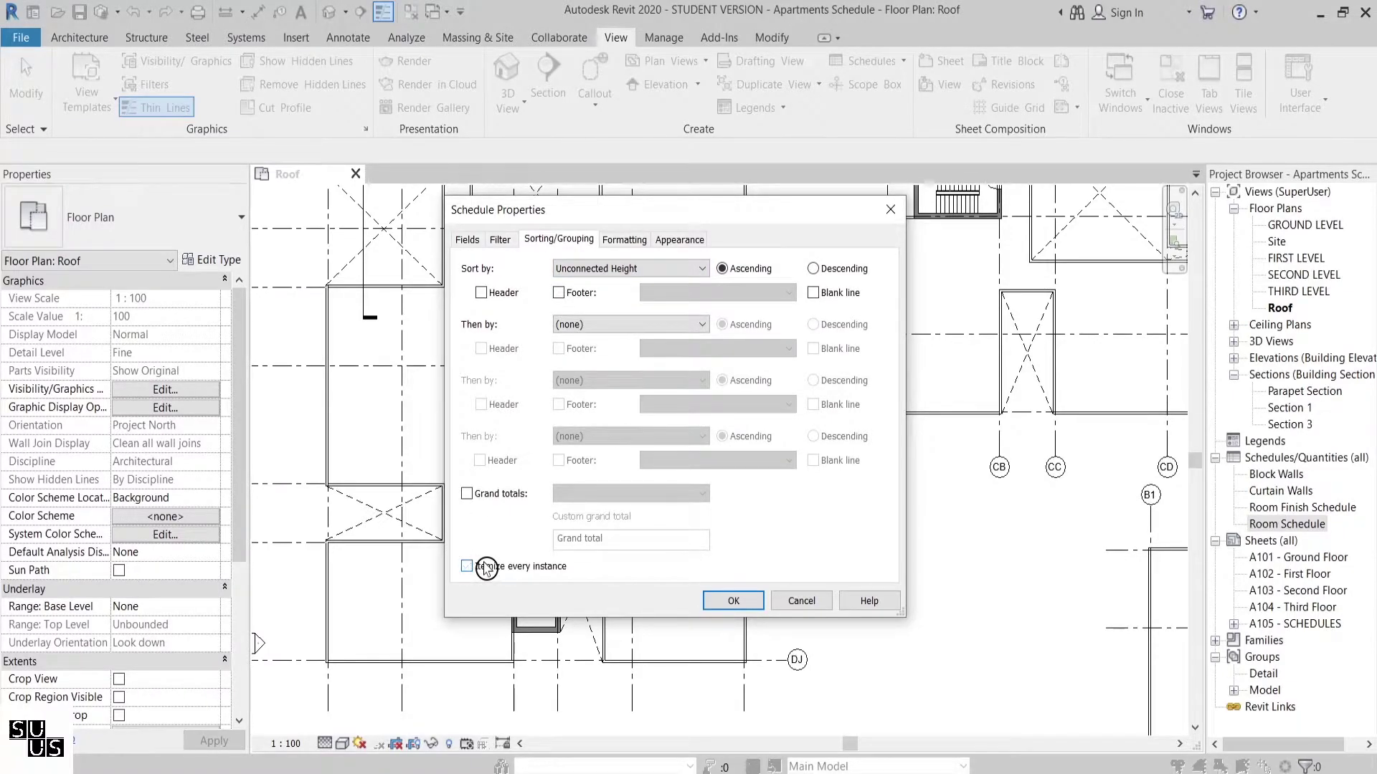
left_click(732, 601)
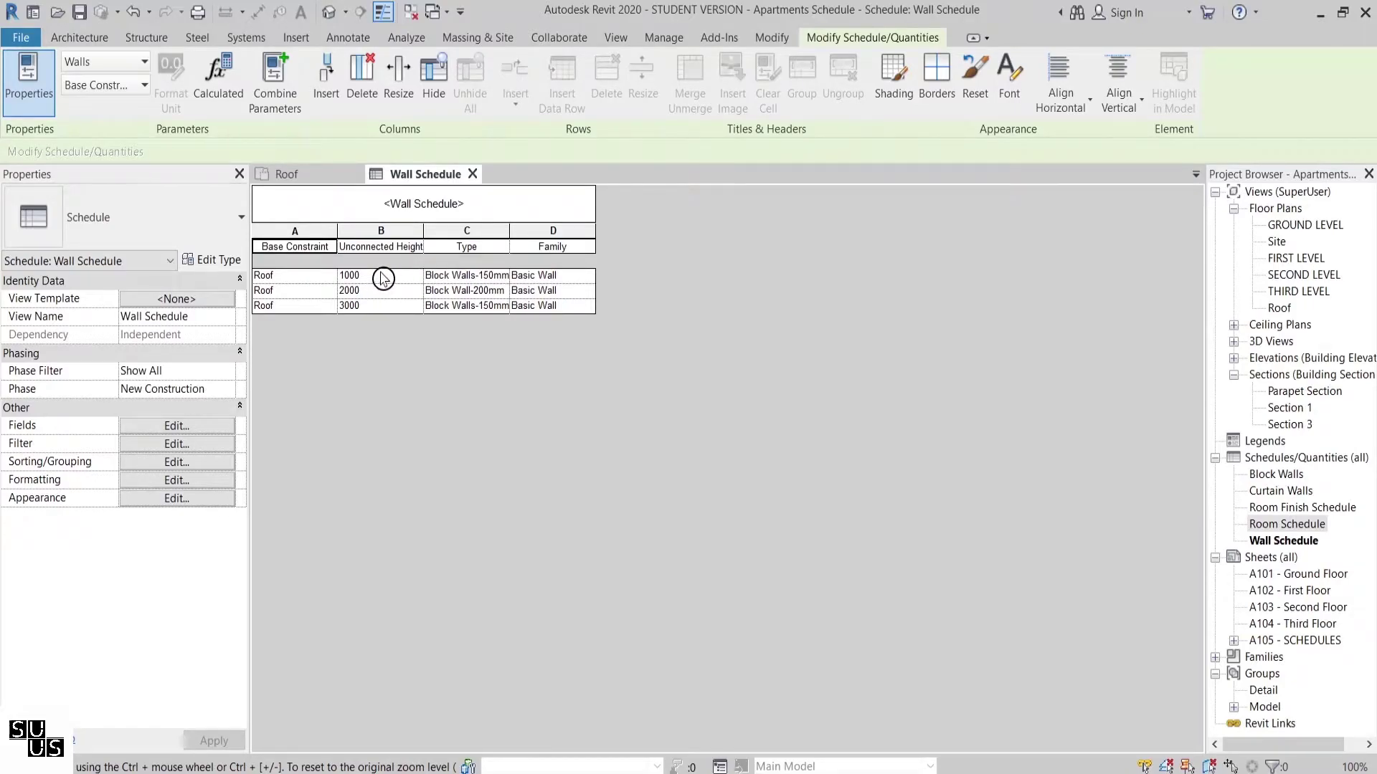
- Tile the Roof plan beside the Wall Schedule and change the 1000 wall height to 1200
left_click(287, 174)
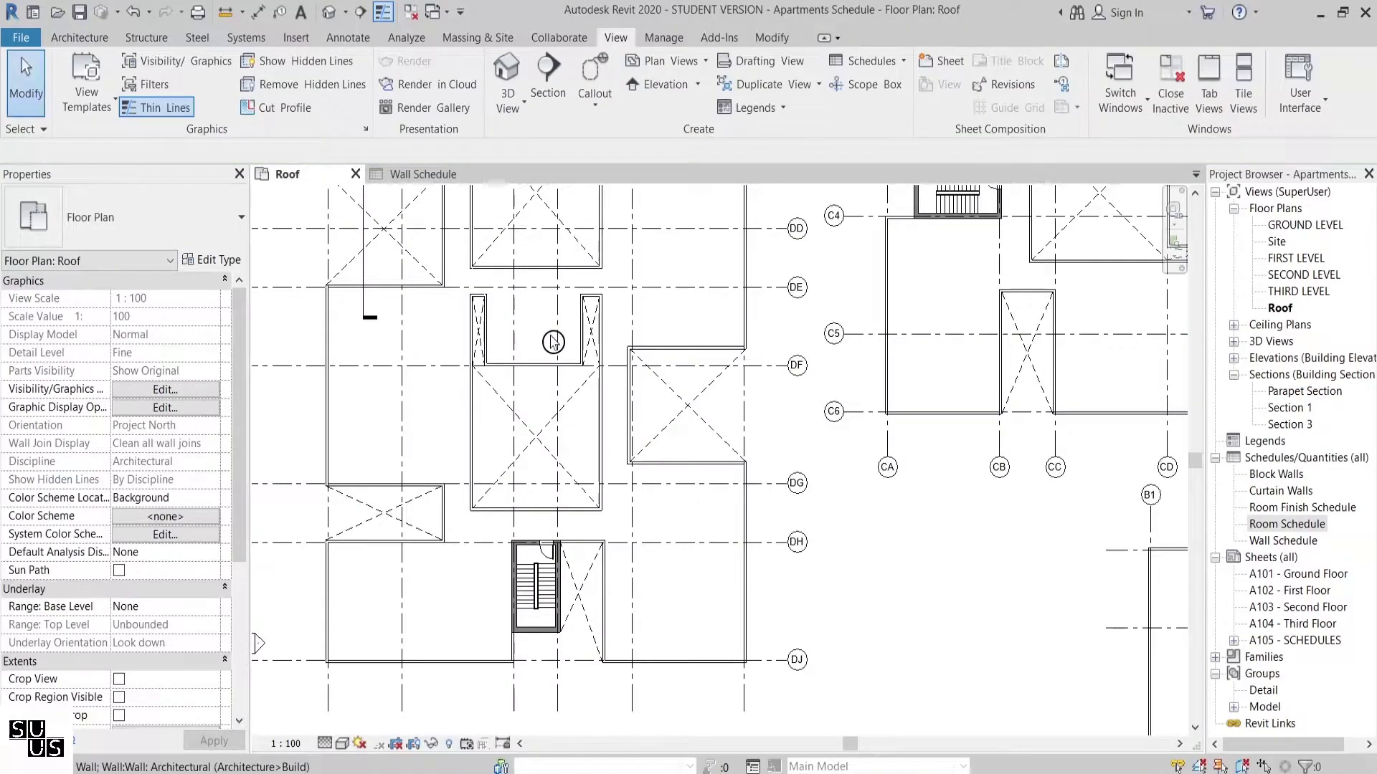
key("w")
key("t")
left_click(848, 275)
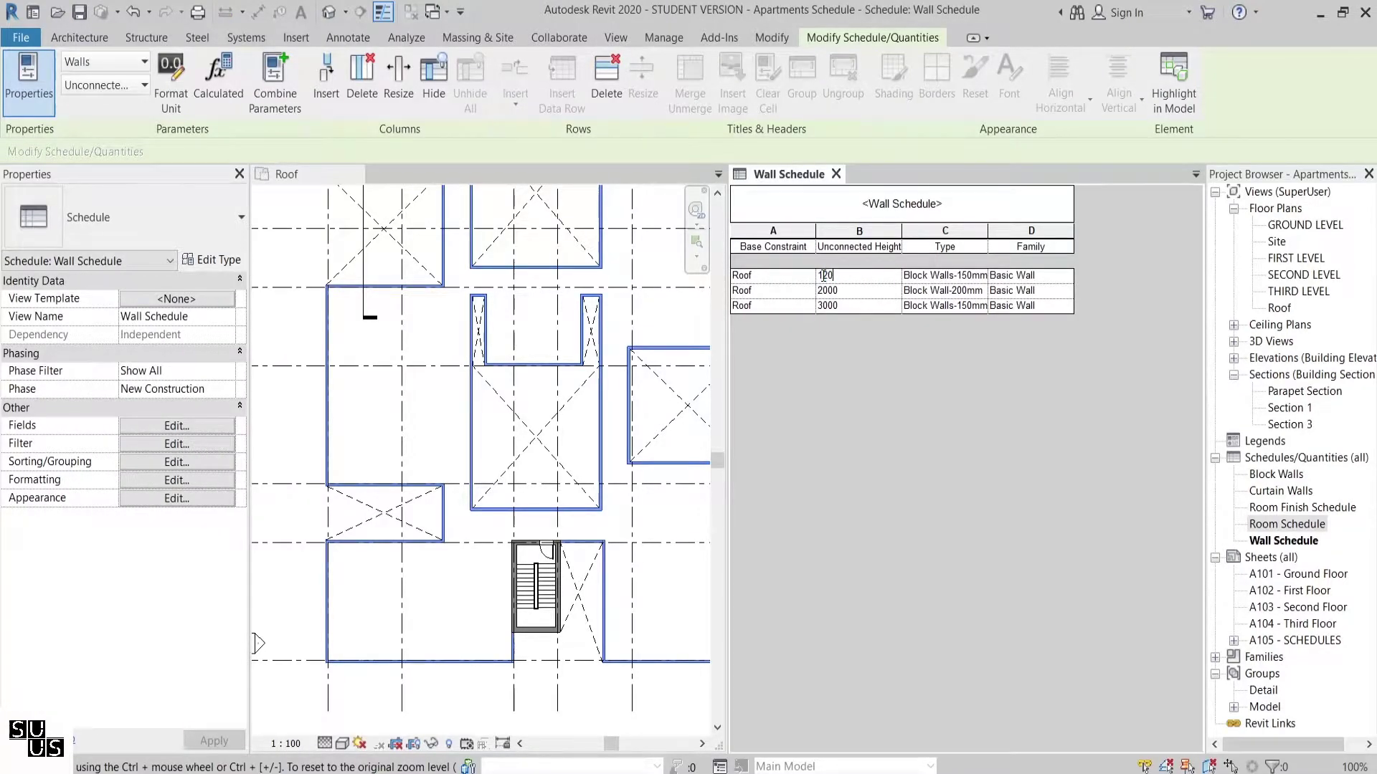
key("Return")
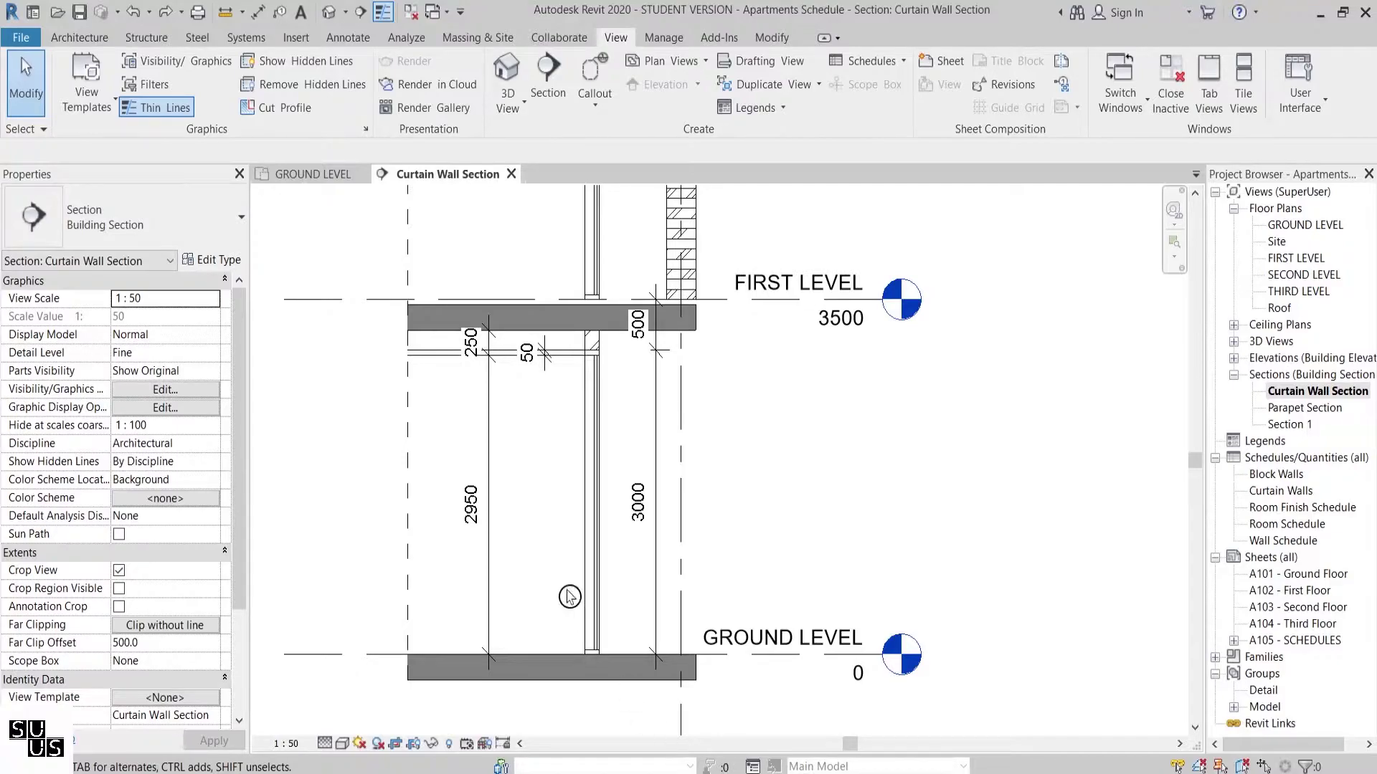
- Lower the ceiling to 400 below the first level slab in the Curtain Wall Section
left_click(490, 549)
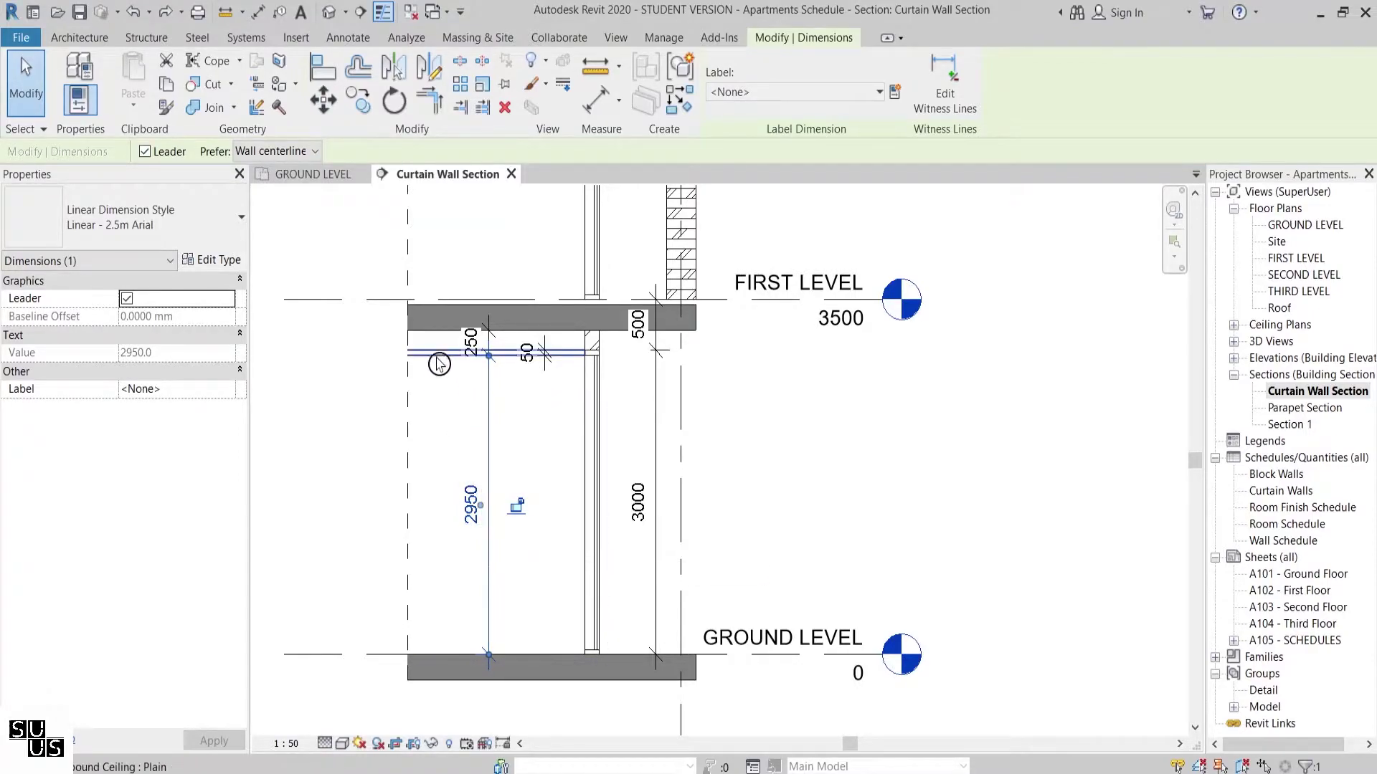
left_click(479, 347)
left_click(479, 343)
type("400")
key("Return")
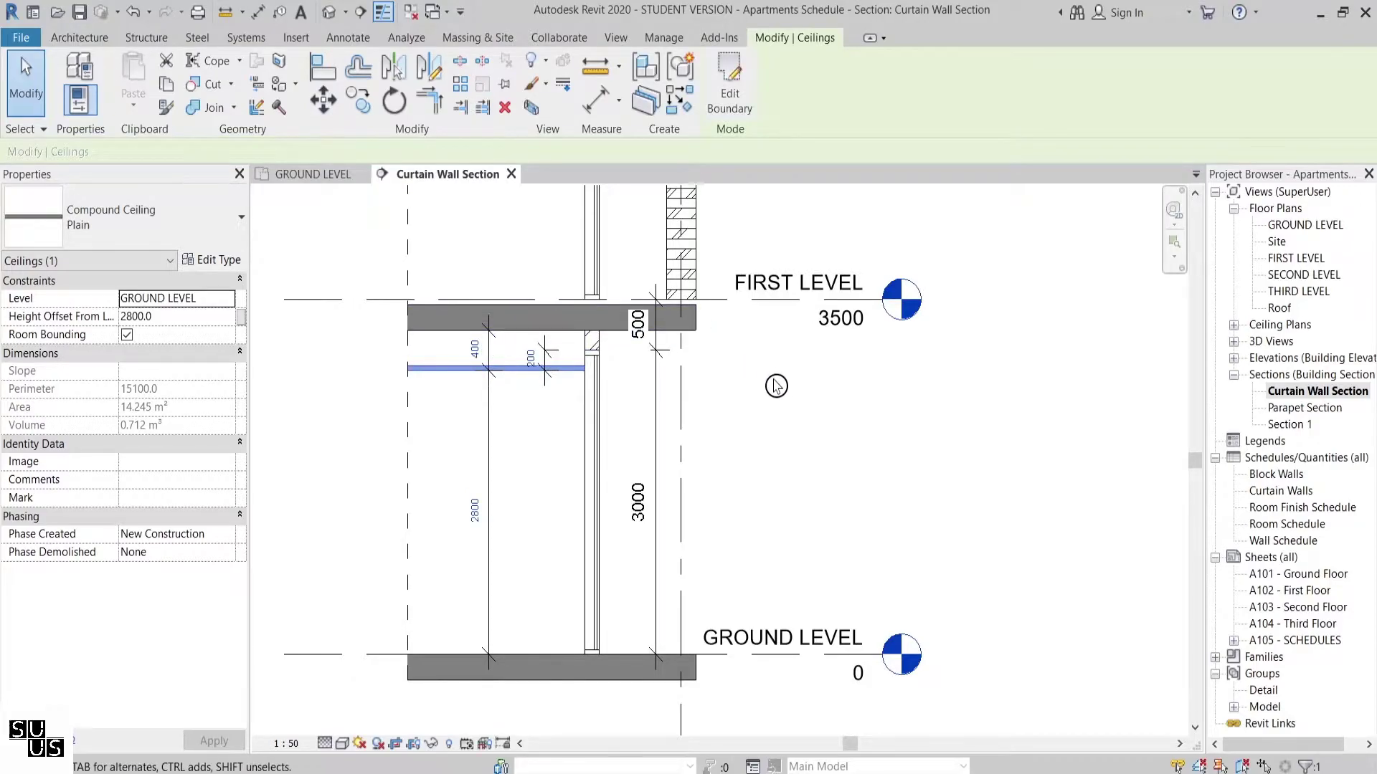
left_click(779, 388)
- Set the curtain wall's Top Offset to -650 in Properties
left_click(593, 484)
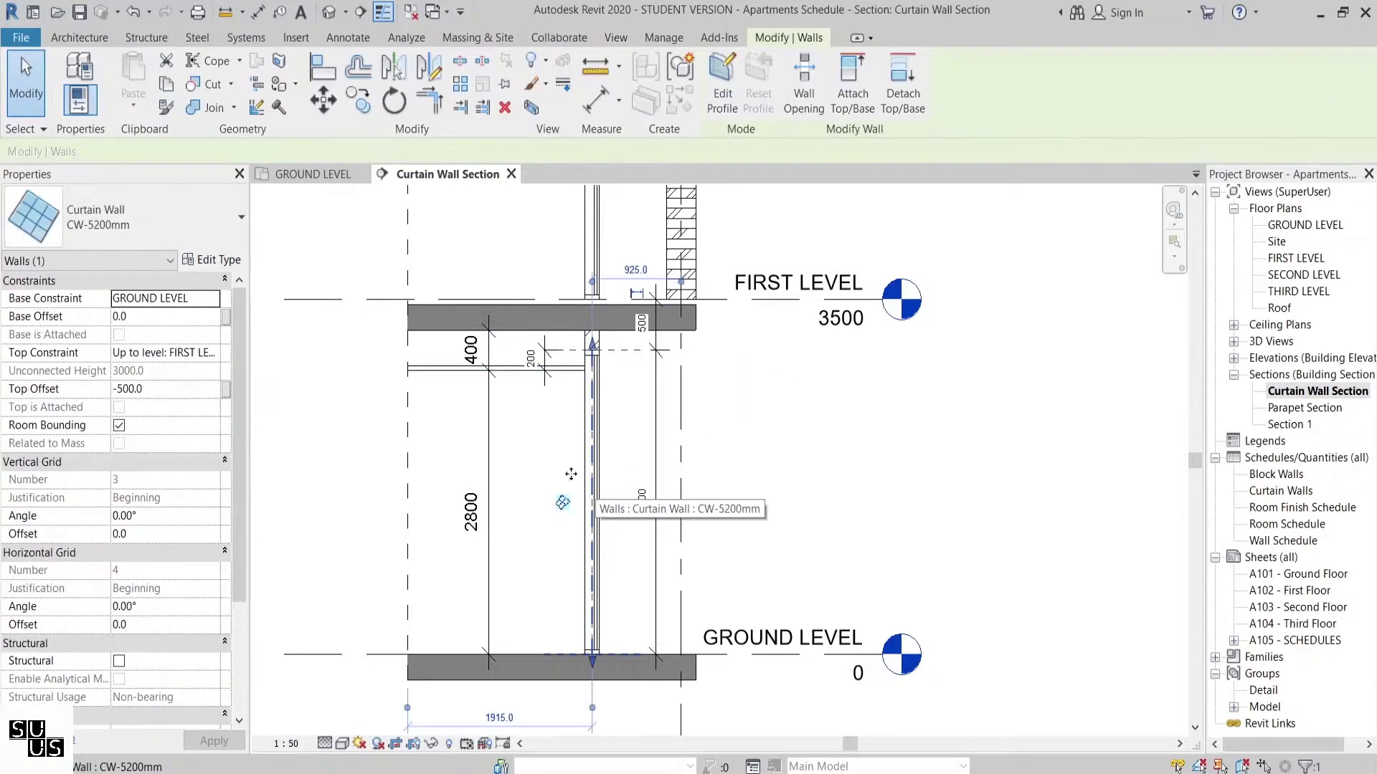
double_click(166, 394)
type("-650")
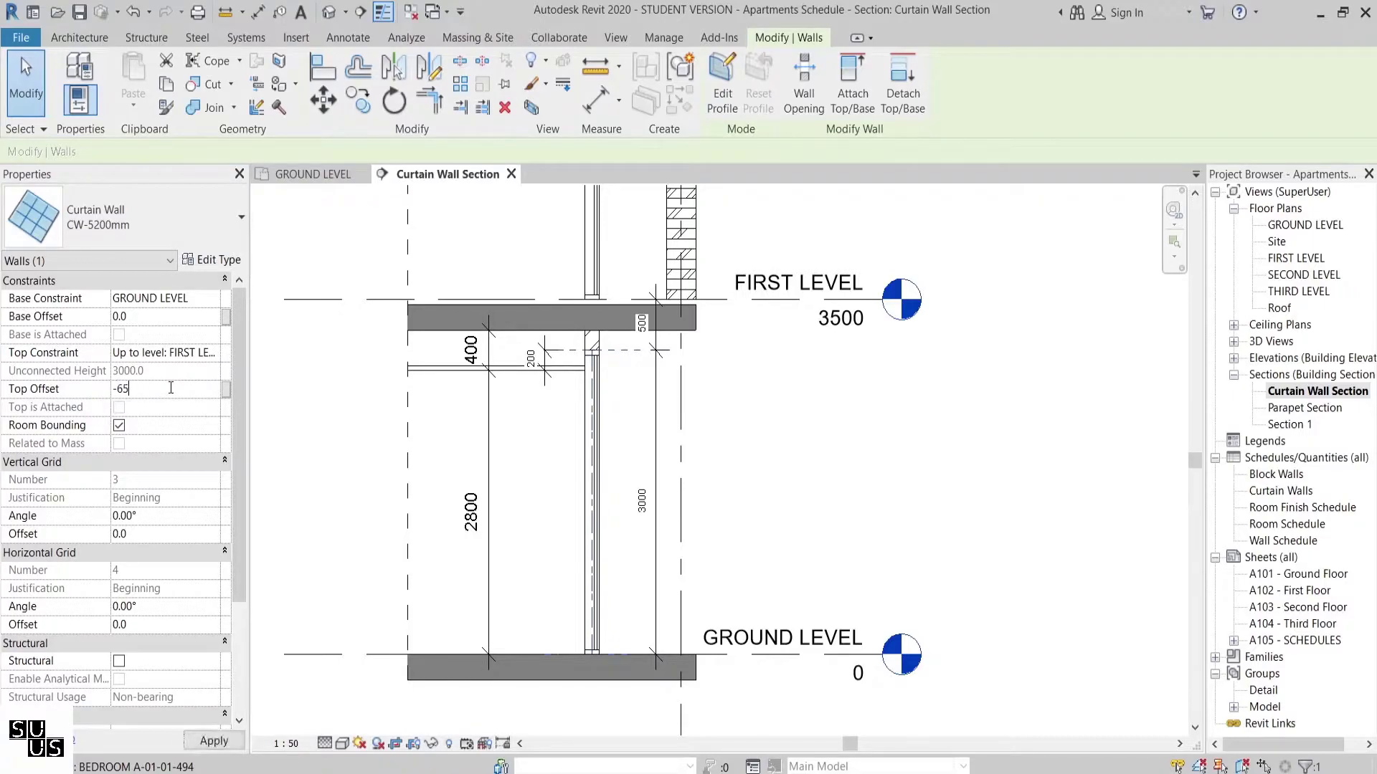
key("Return")
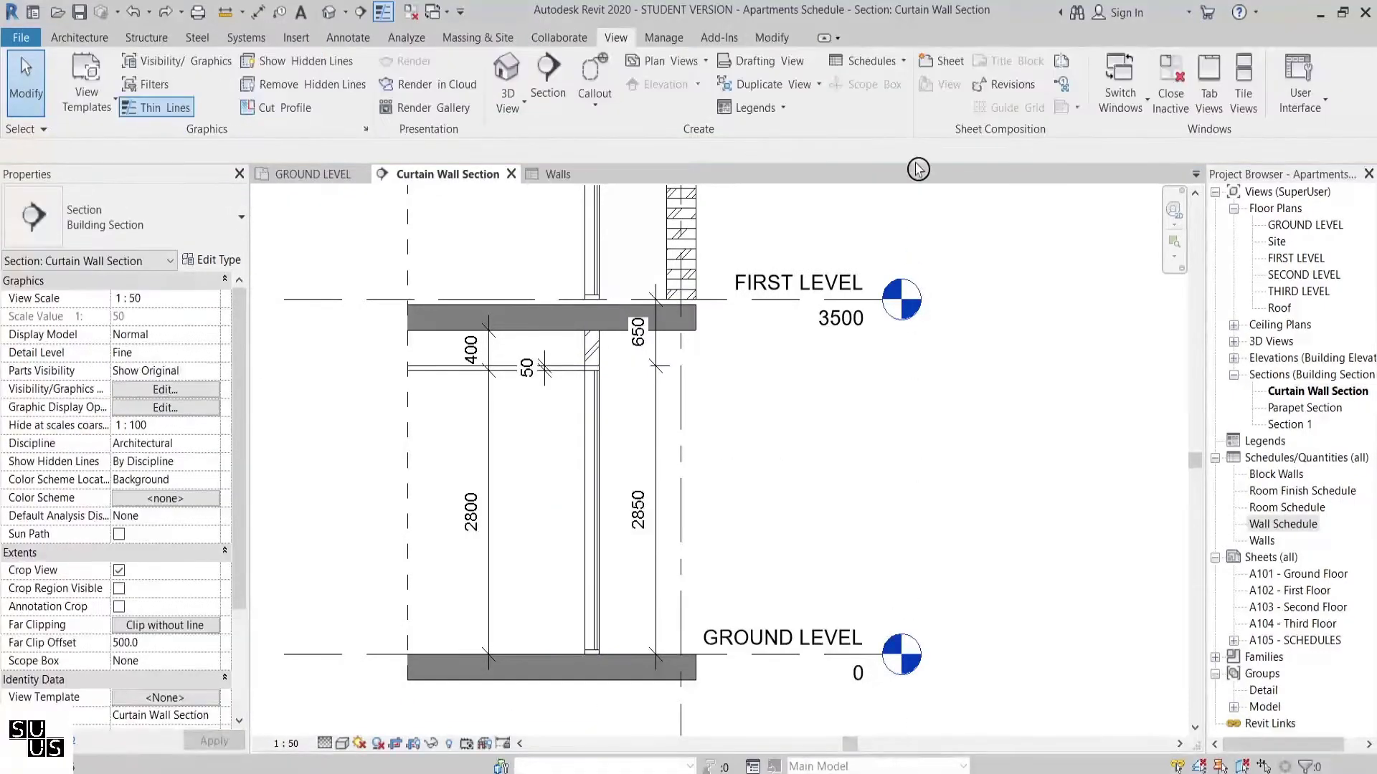
- Start a new Walls schedule named Curtain Walls
left_click(871, 61)
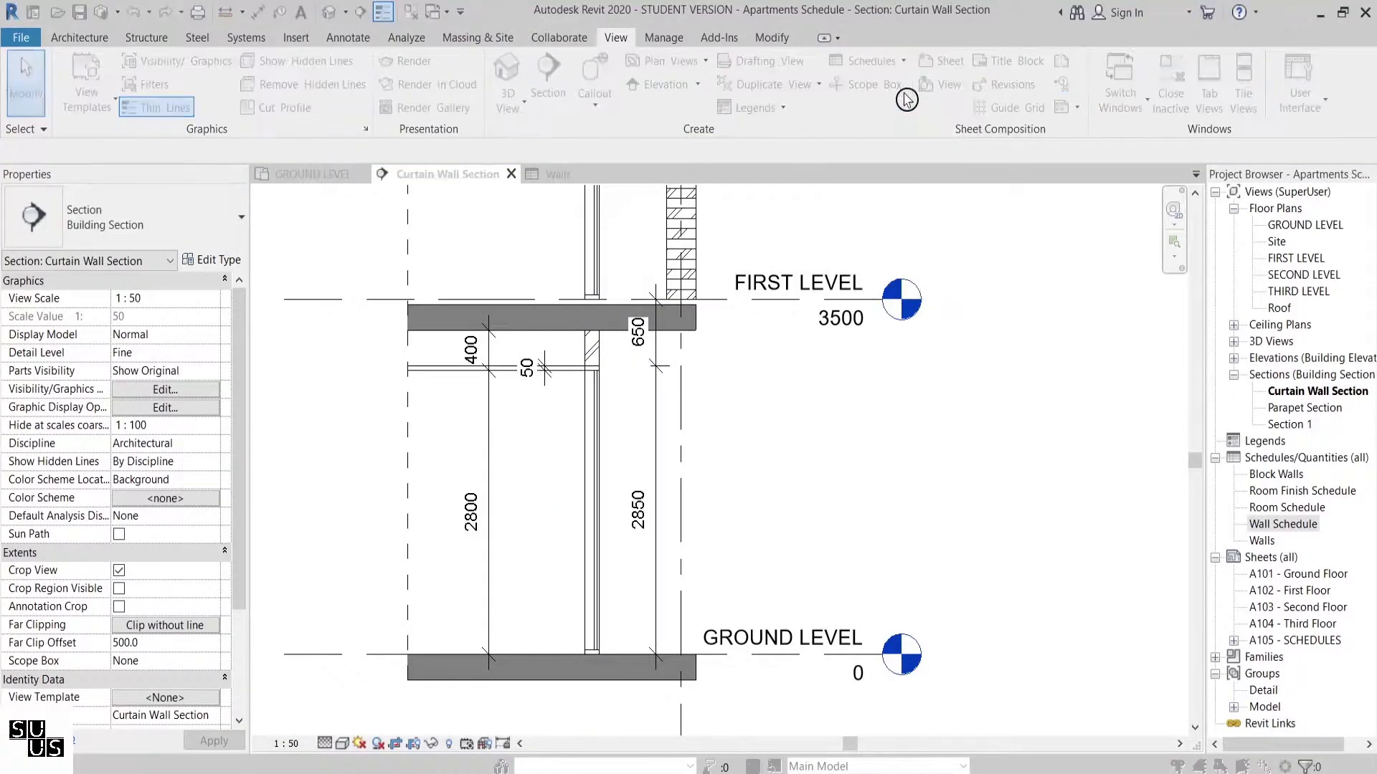
key("c")
key("w")
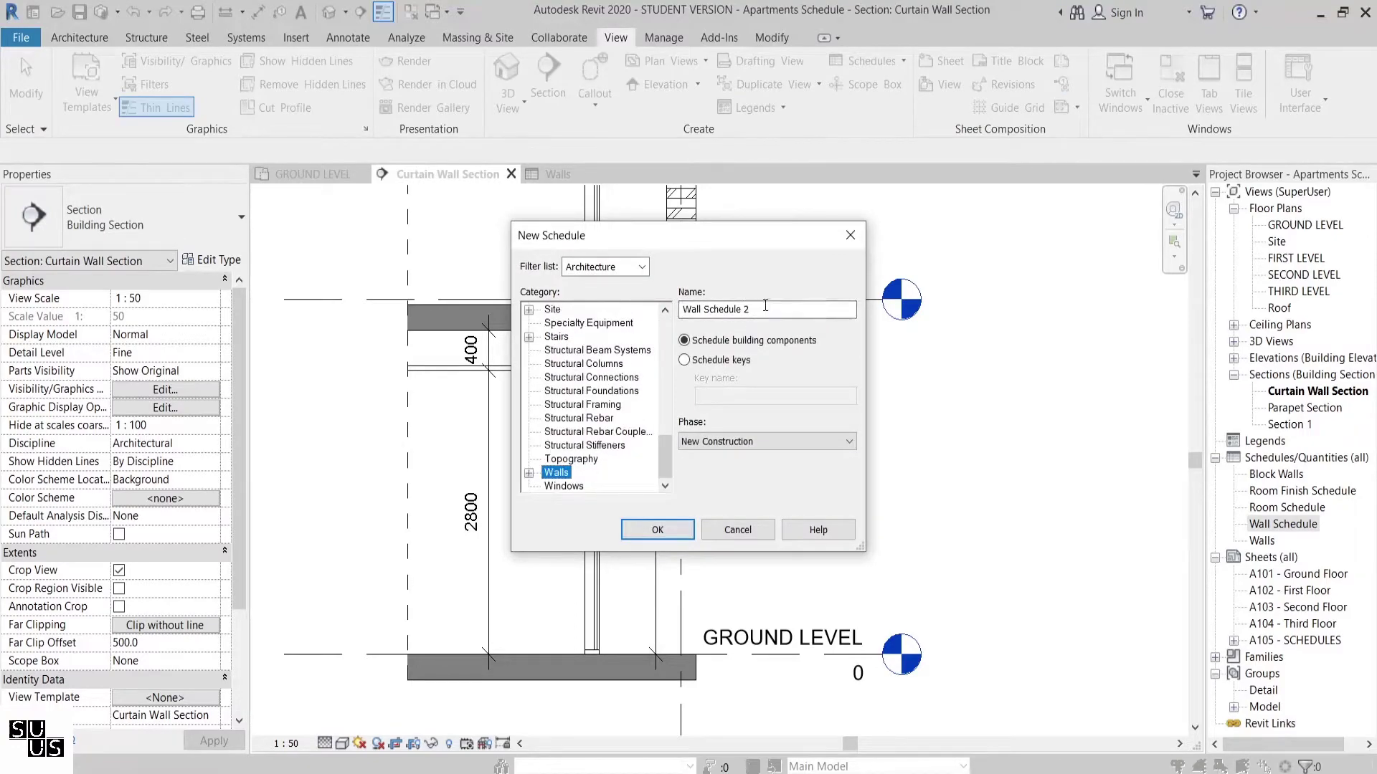
key("Tab")
left_click(658, 529)
- Add the Family and Type fields to the schedule
left_click(539, 464)
left_click(539, 475)
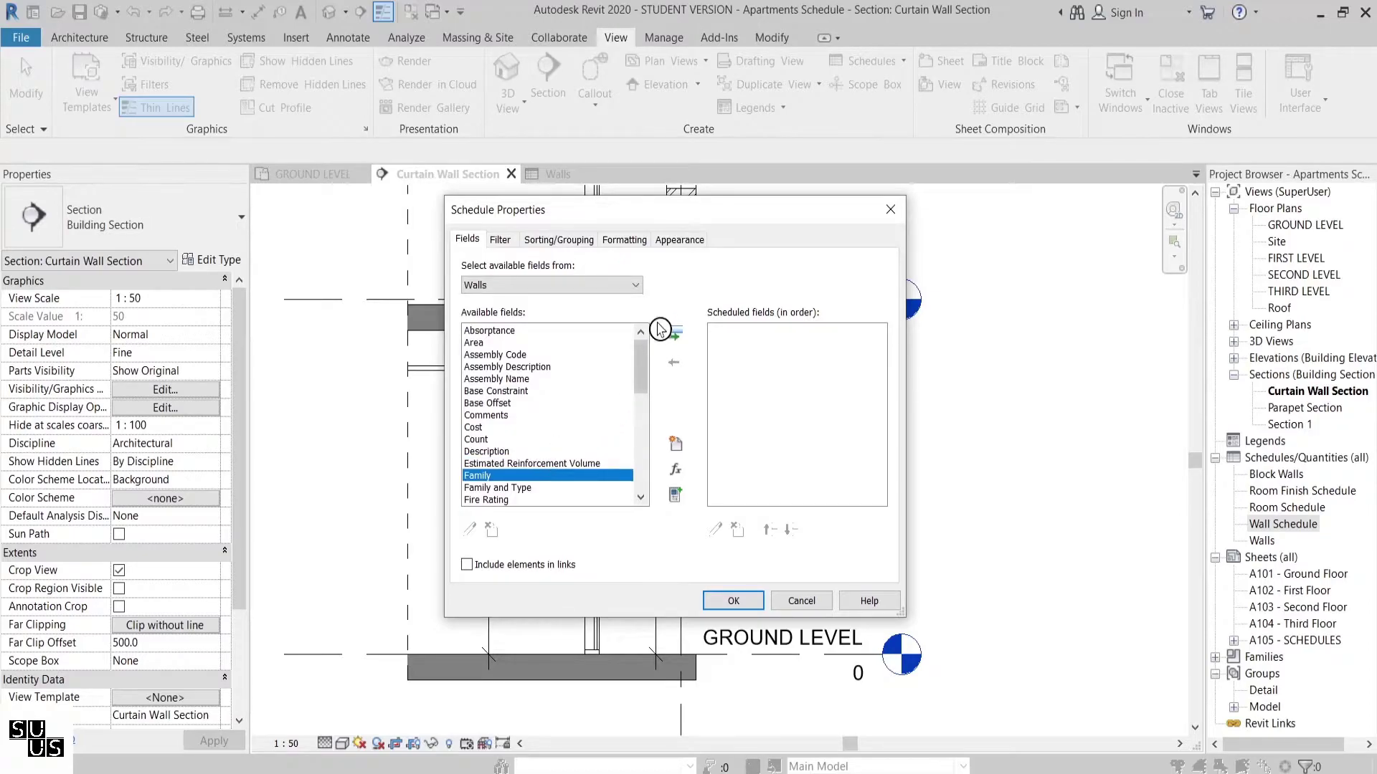
left_click(675, 333)
left_click(514, 441)
key("t")
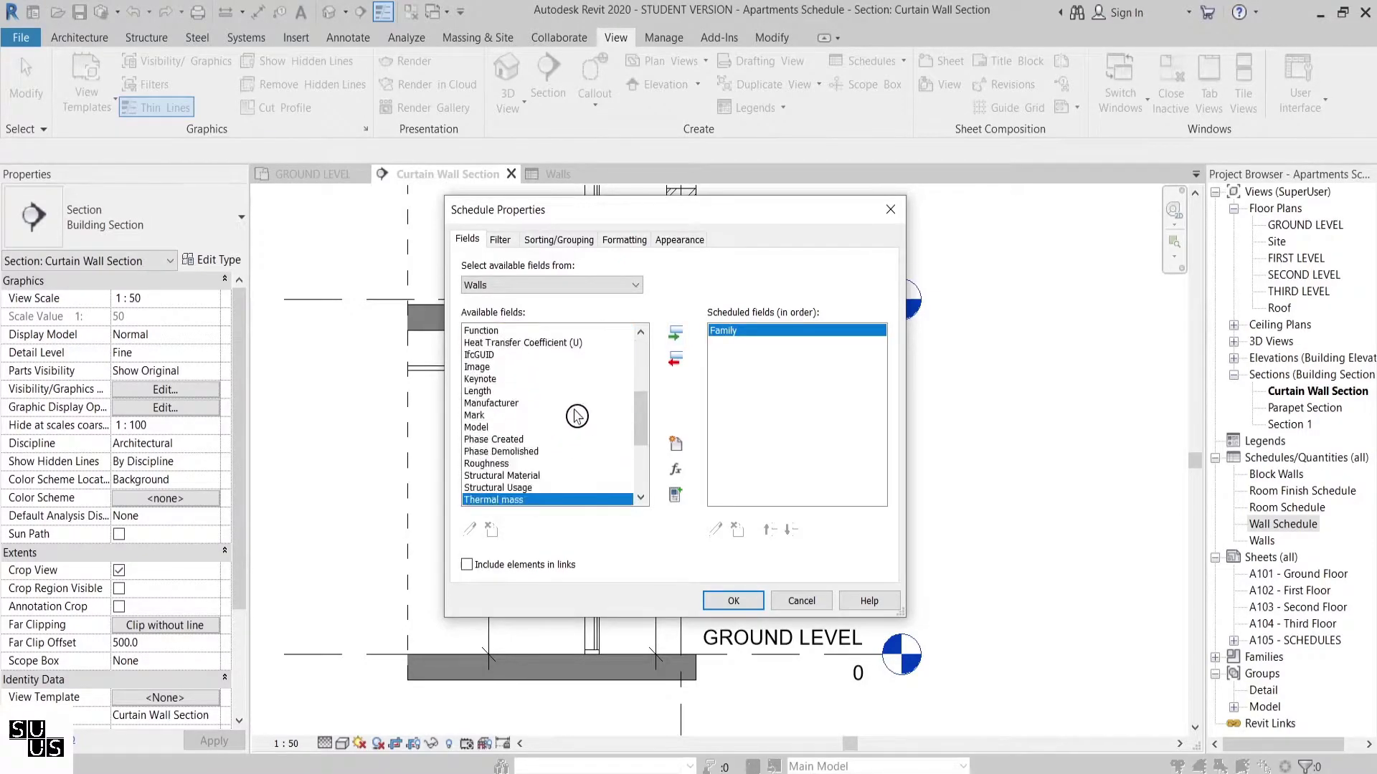
scroll(645, 444, "down", 1)
left_click(562, 488)
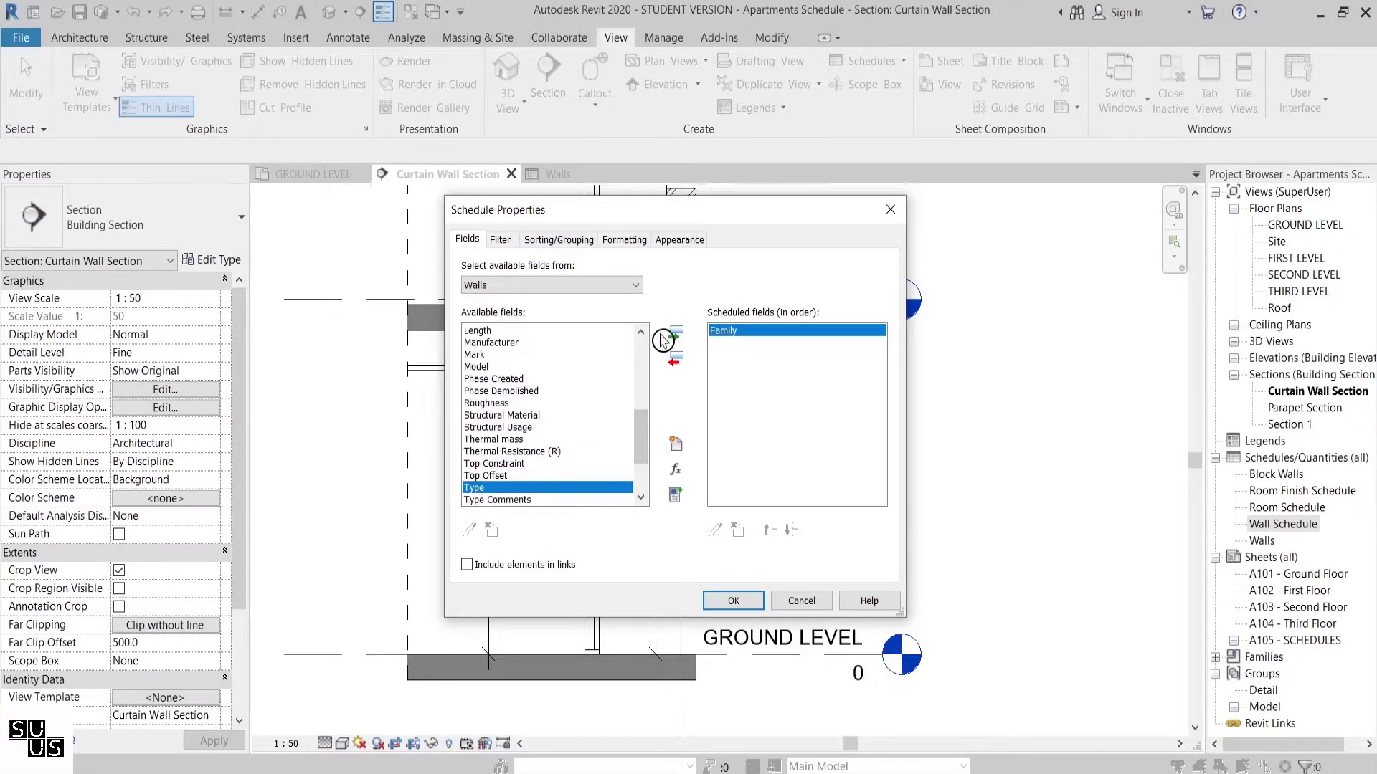
left_click(674, 333)
- Add the Base Constraint, Top Constraint and Top Offset fields
left_click(490, 442)
key("b")
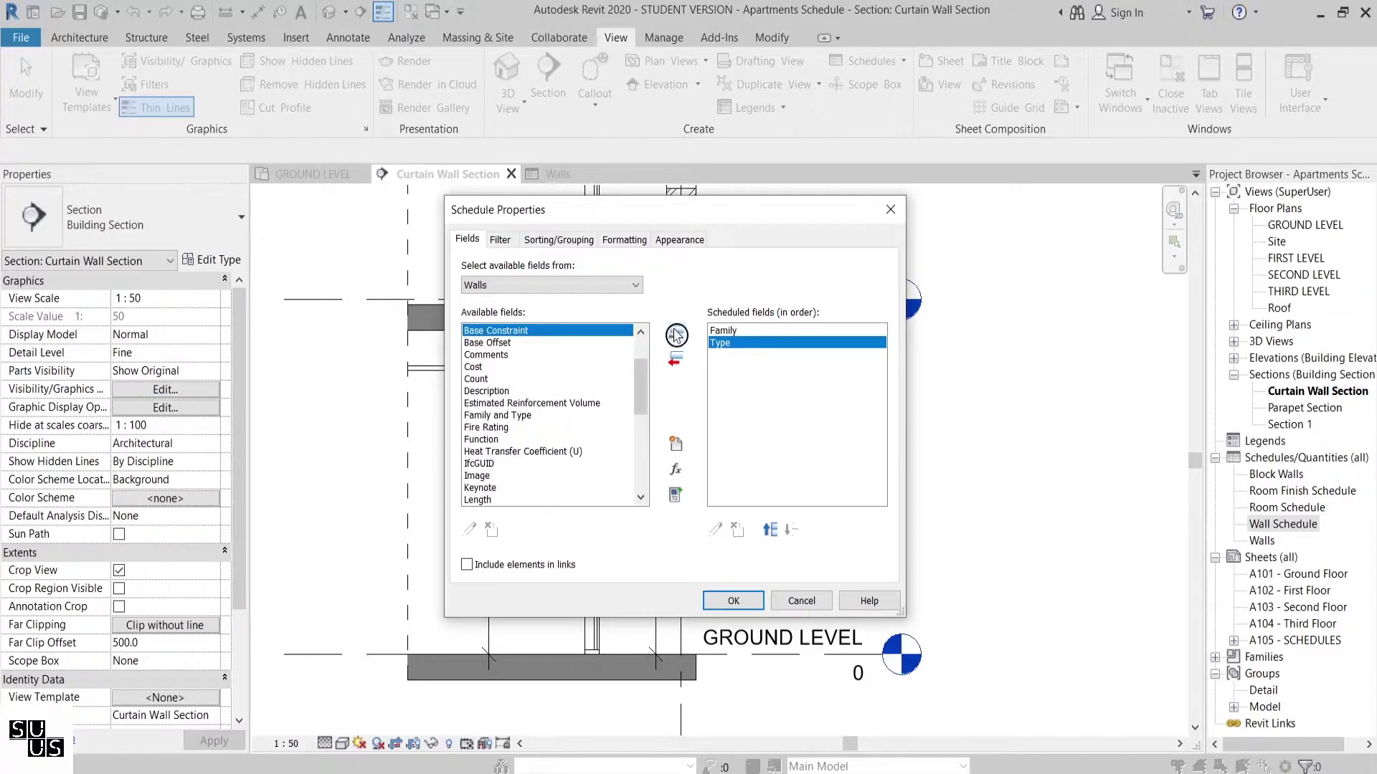
left_click(675, 334)
left_click(488, 429)
key("t")
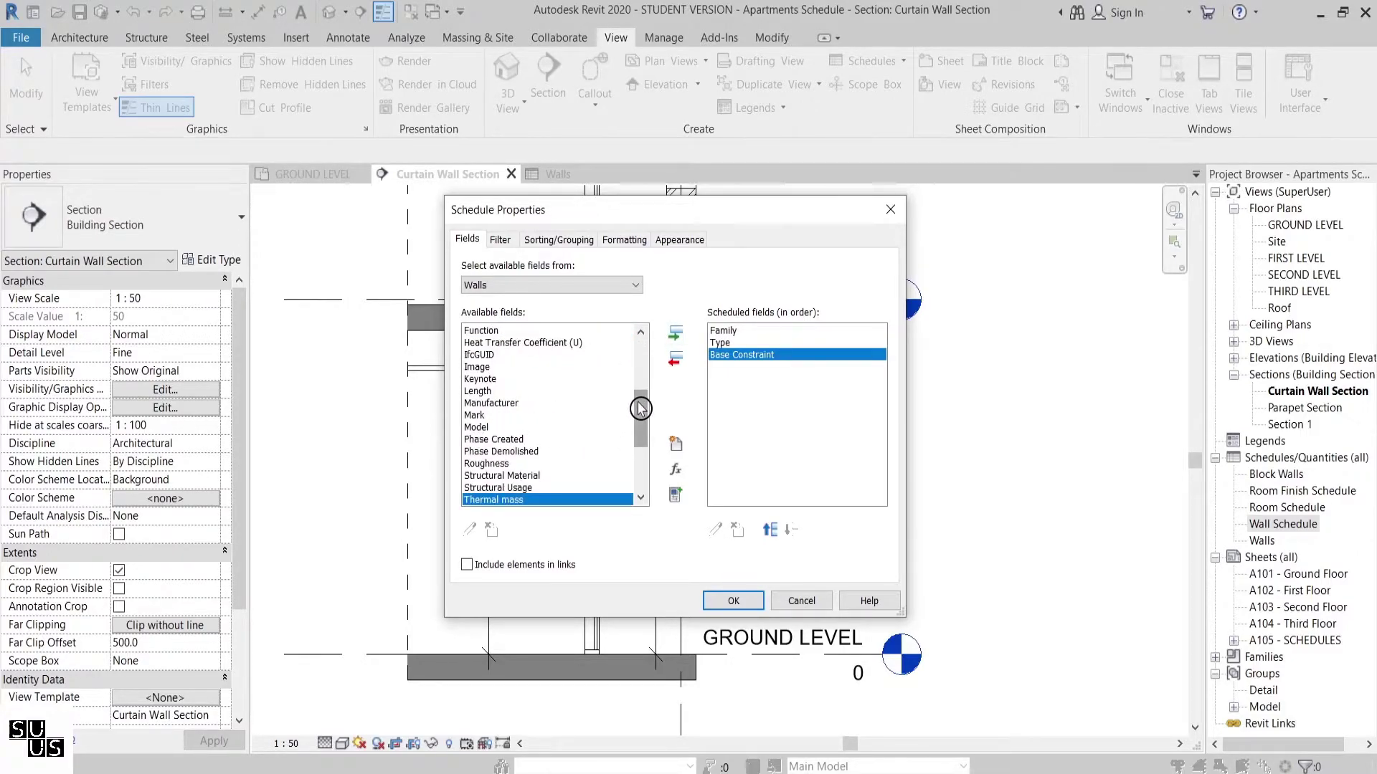
scroll(642, 429, "down", 2)
left_click(582, 464)
left_click(675, 333)
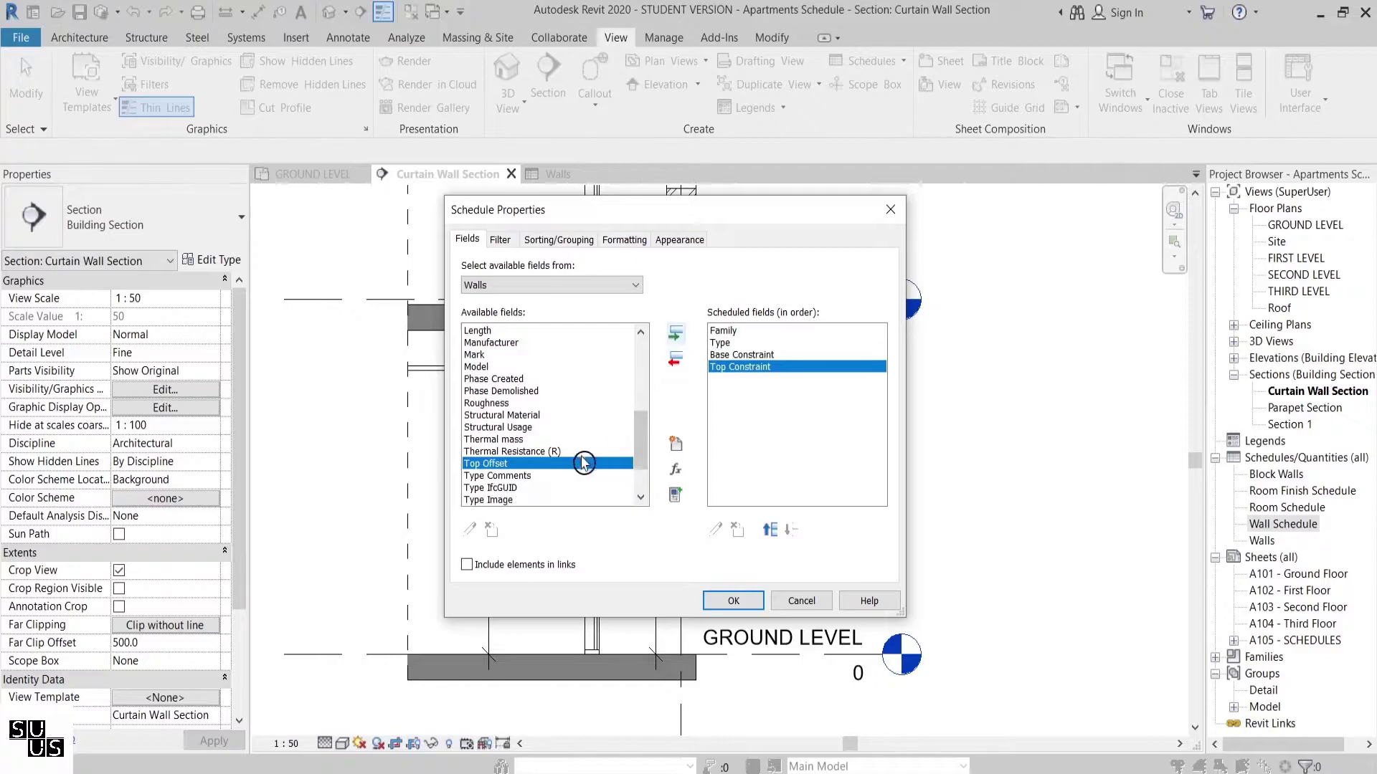
left_click(578, 464)
left_click(674, 334)
- Filter to Base Constraint equals GROUND LEVEL, sort by Family, and generate the schedule
left_click(500, 239)
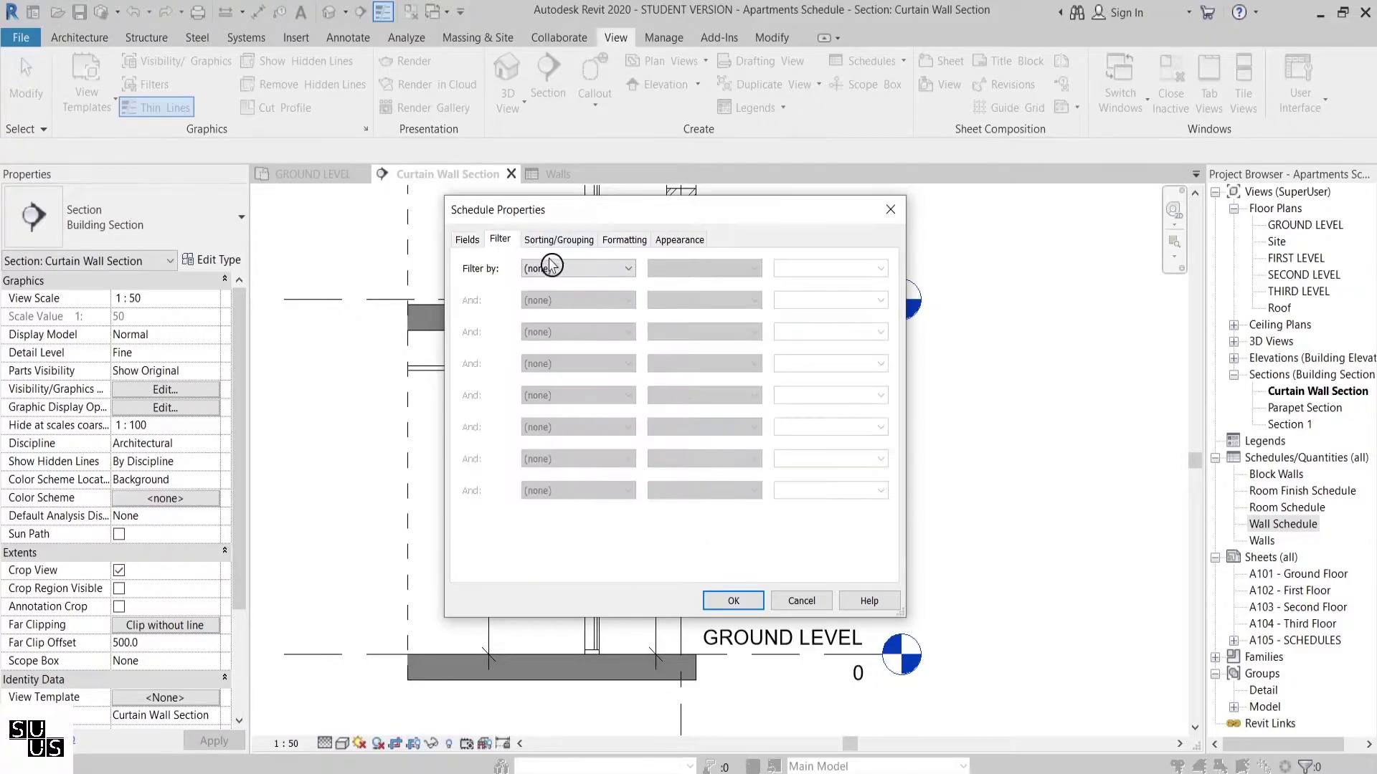
left_click(573, 268)
left_click(578, 296)
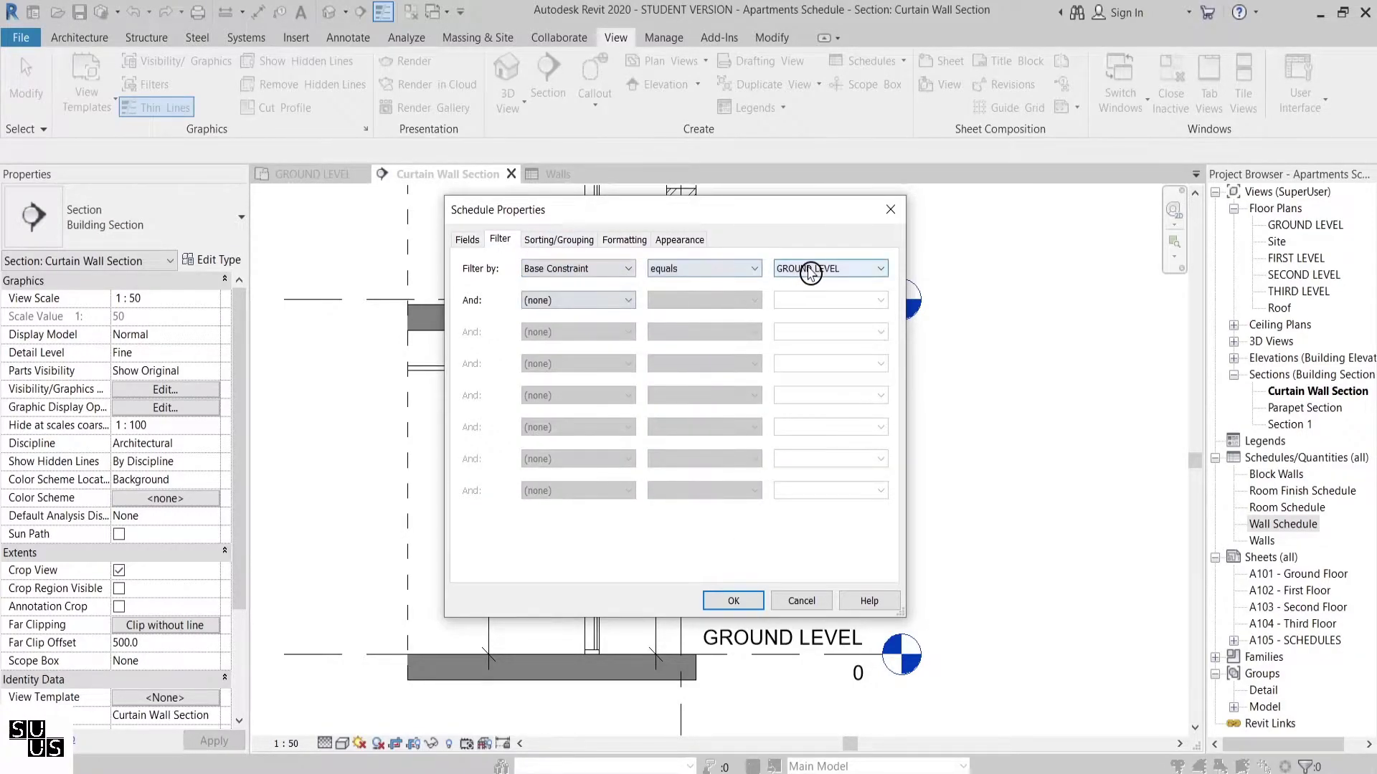
left_click(553, 243)
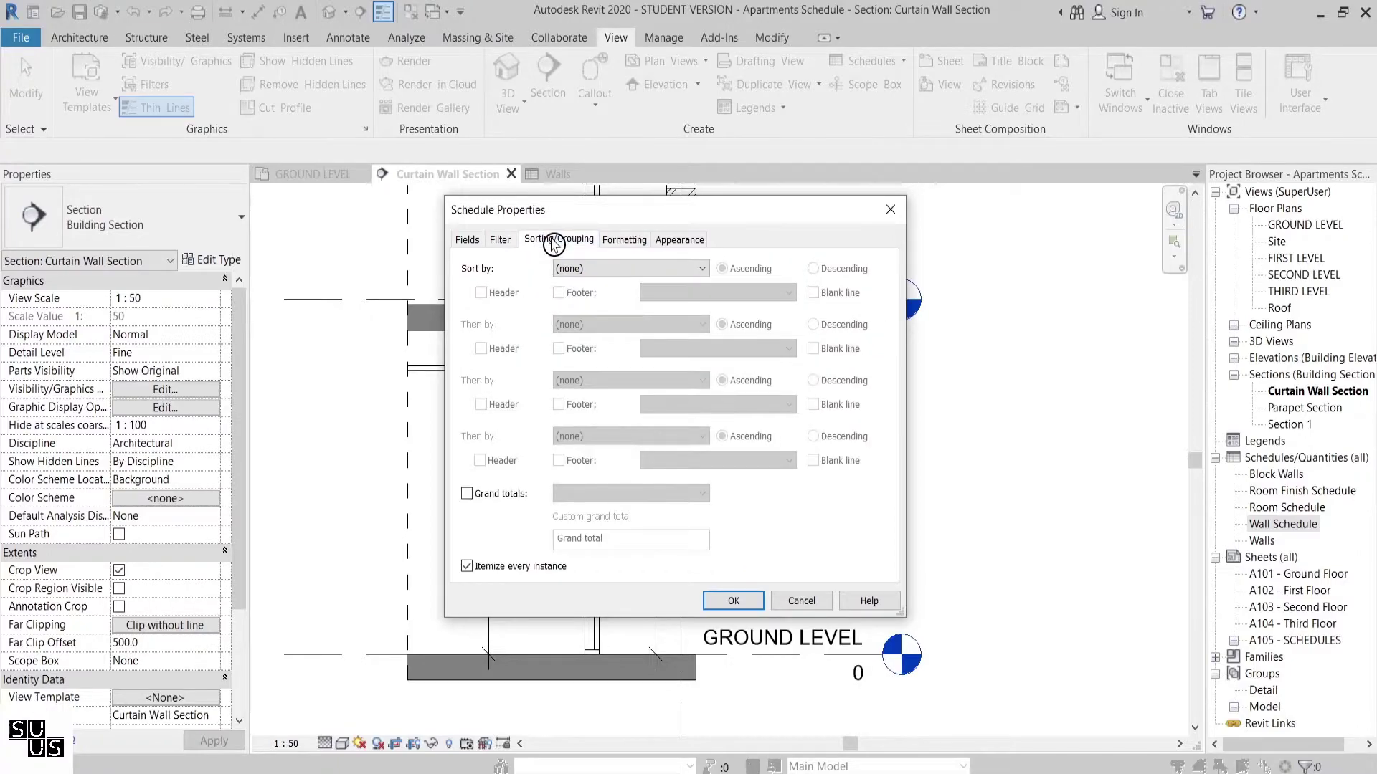
left_click(609, 269)
left_click(619, 294)
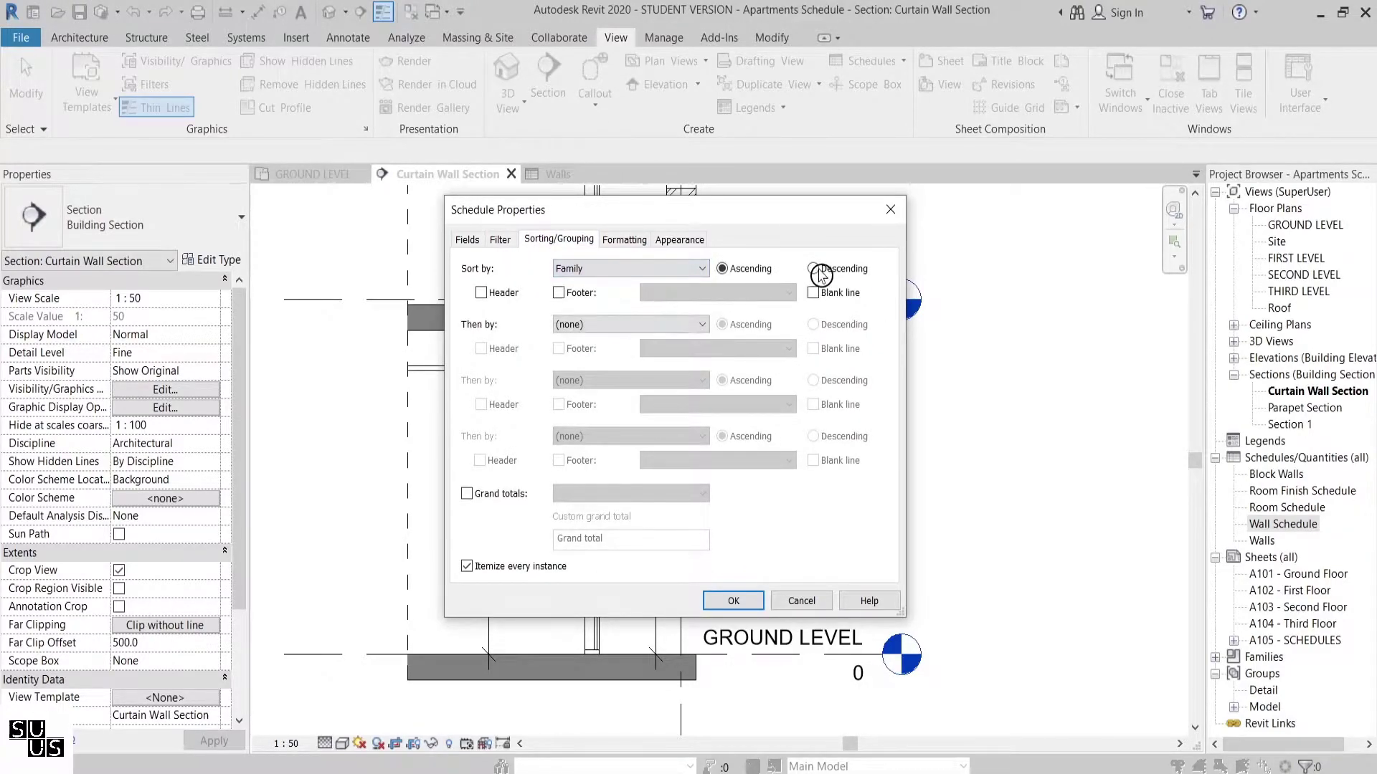
left_click(733, 601)
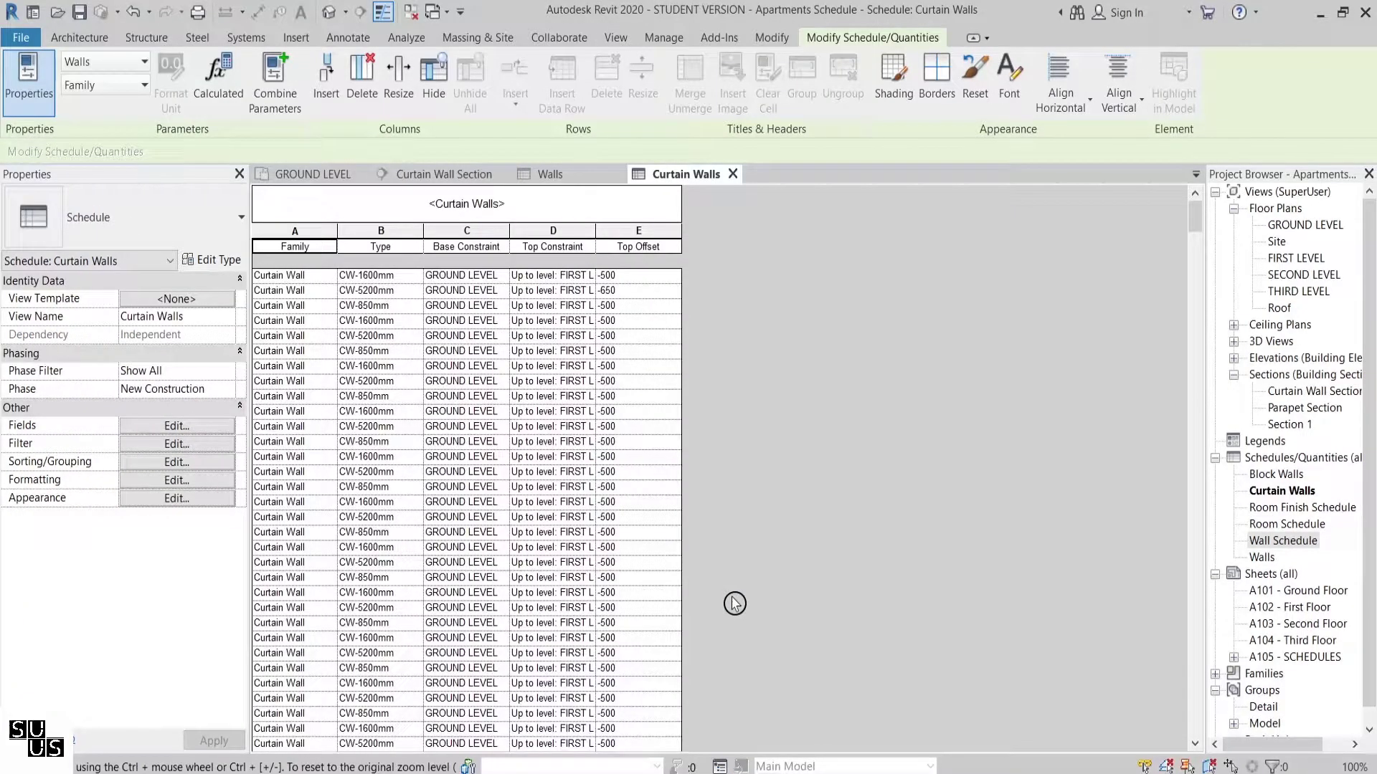
- Add Type, Top Constraint and Top Offset sort levels and turn off Itemize every instance
left_click_drag(1199, 219, 1199, 230)
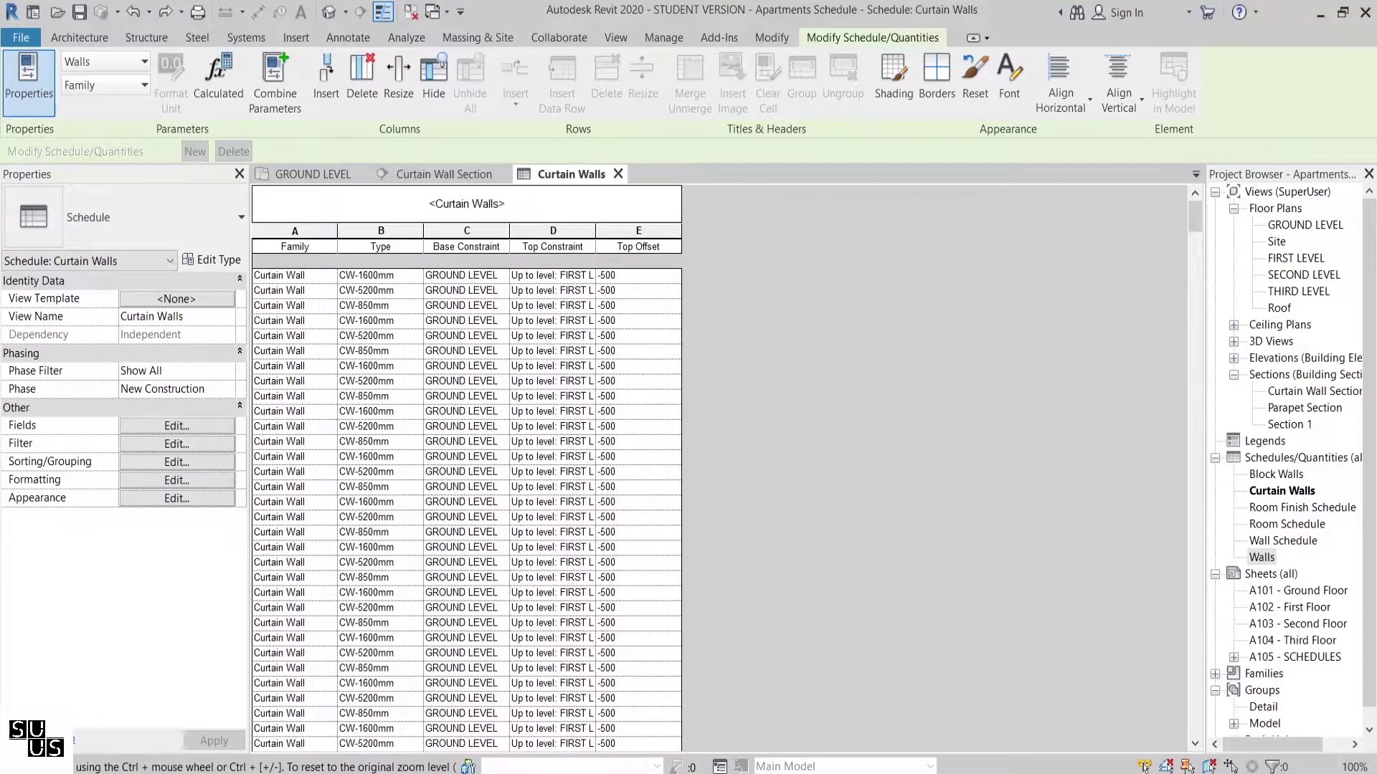
left_click(226, 463)
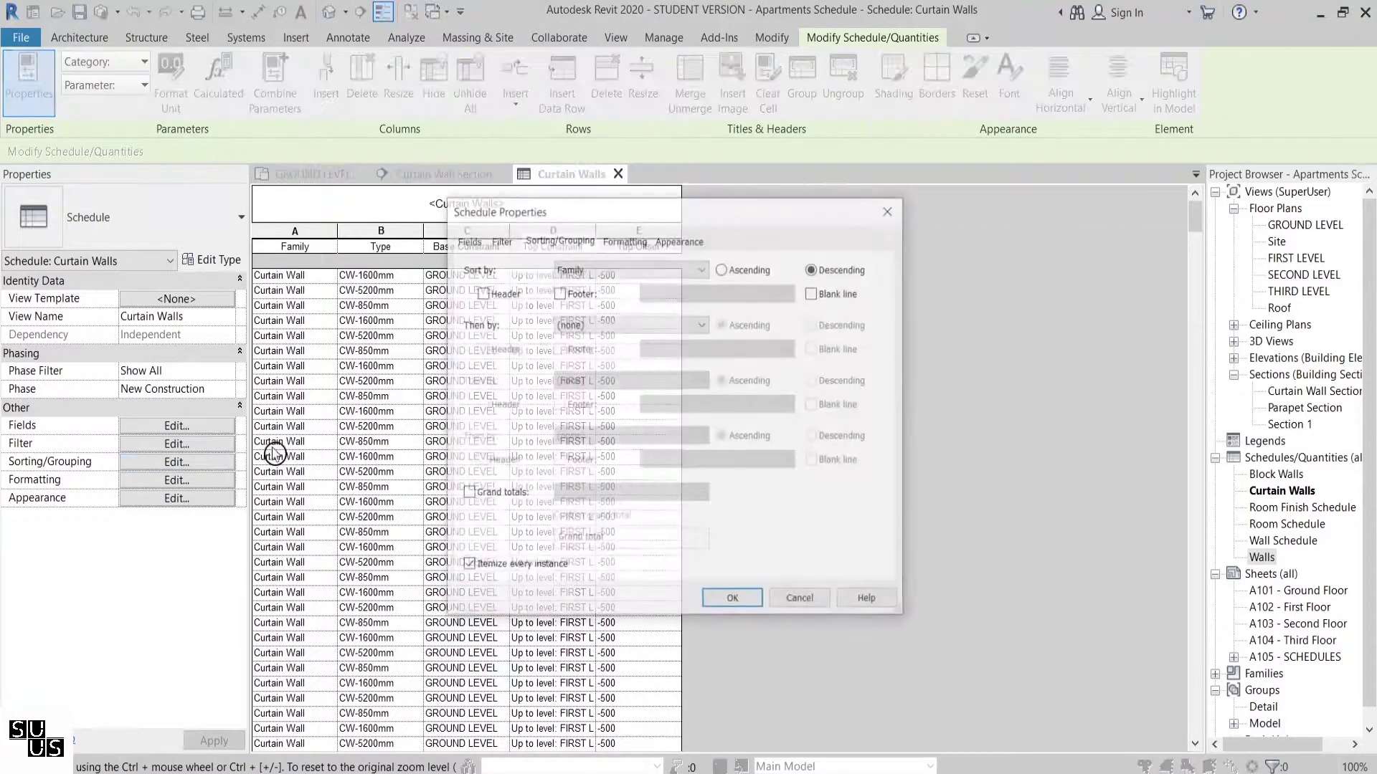
left_click(613, 324)
left_click(611, 364)
left_click(614, 380)
left_click(618, 445)
left_click(621, 437)
left_click(631, 512)
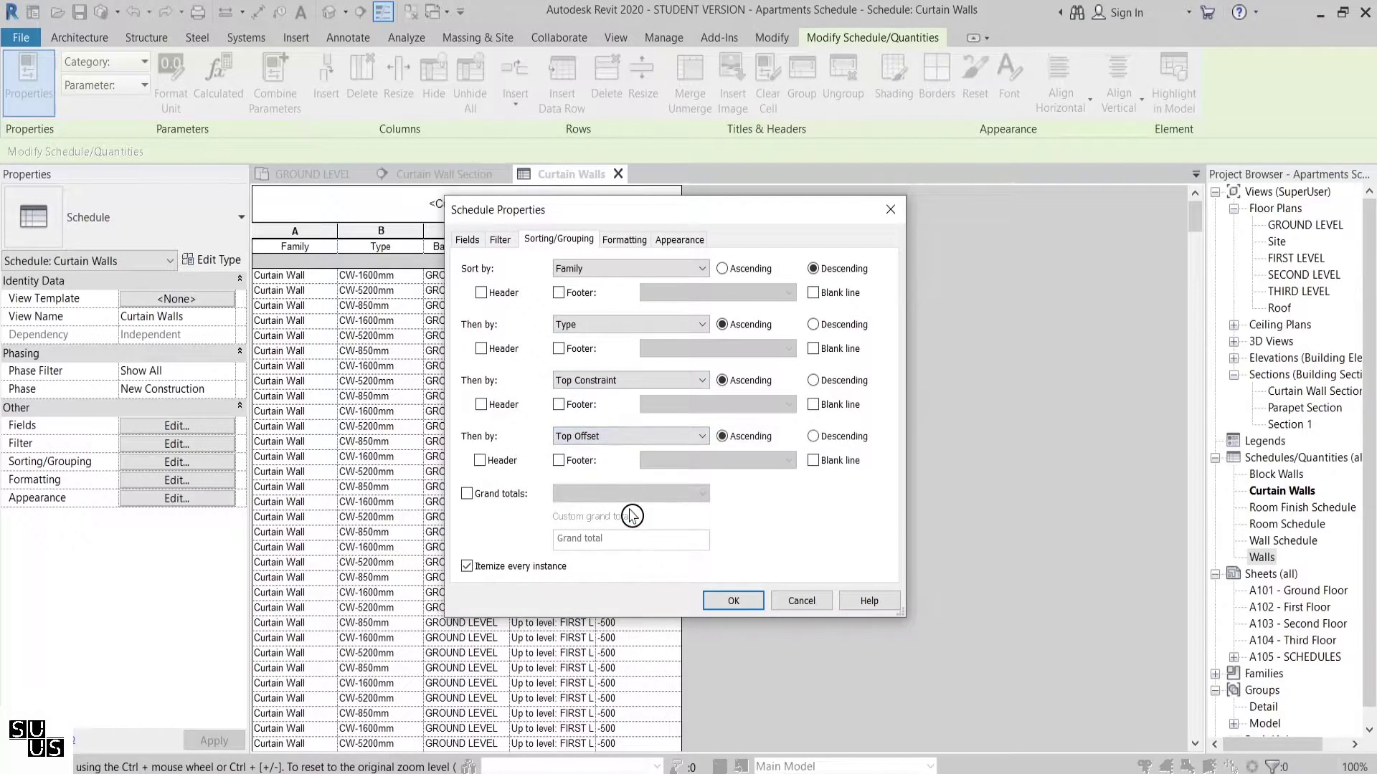
left_click(470, 567)
- Add a Count column to the schedule and apply the grouped settings
left_click(467, 239)
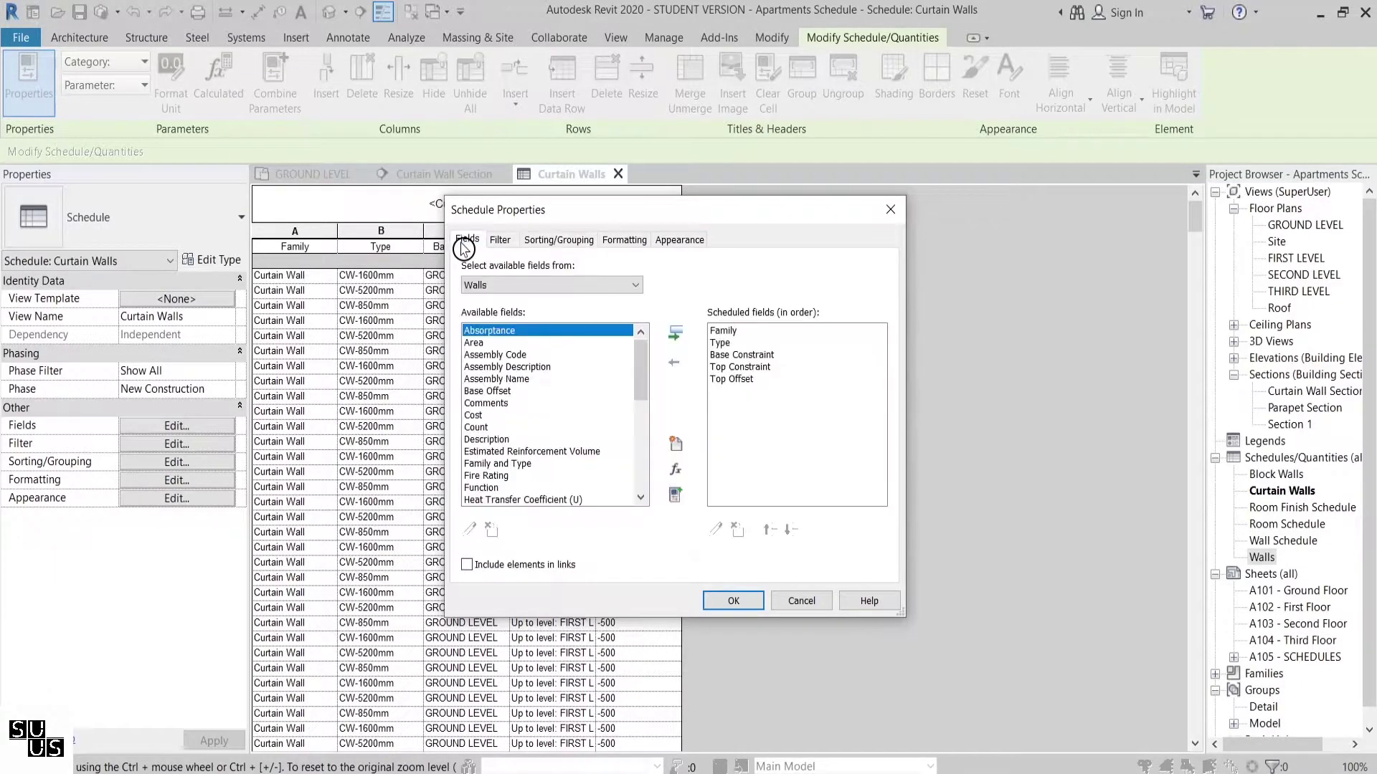
left_click(473, 428)
left_click(675, 333)
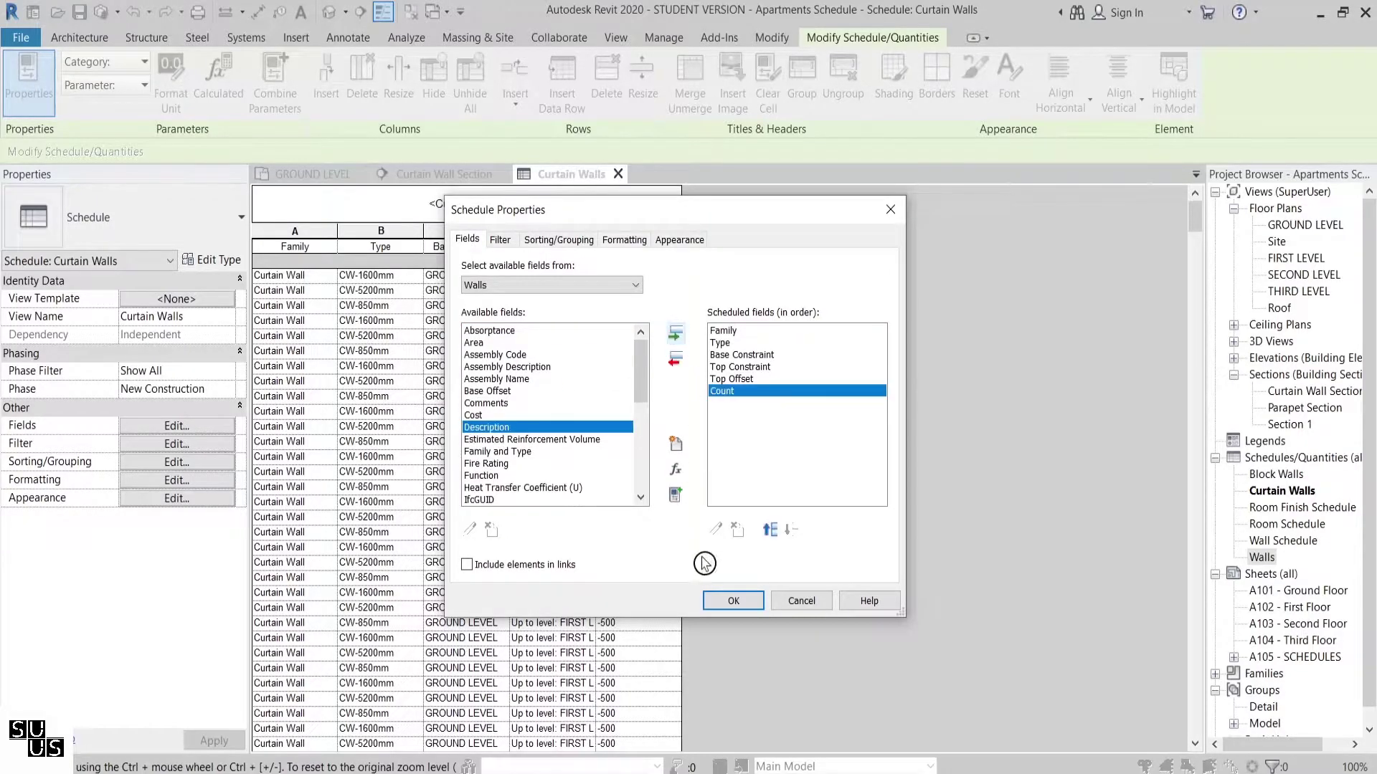
left_click(731, 602)
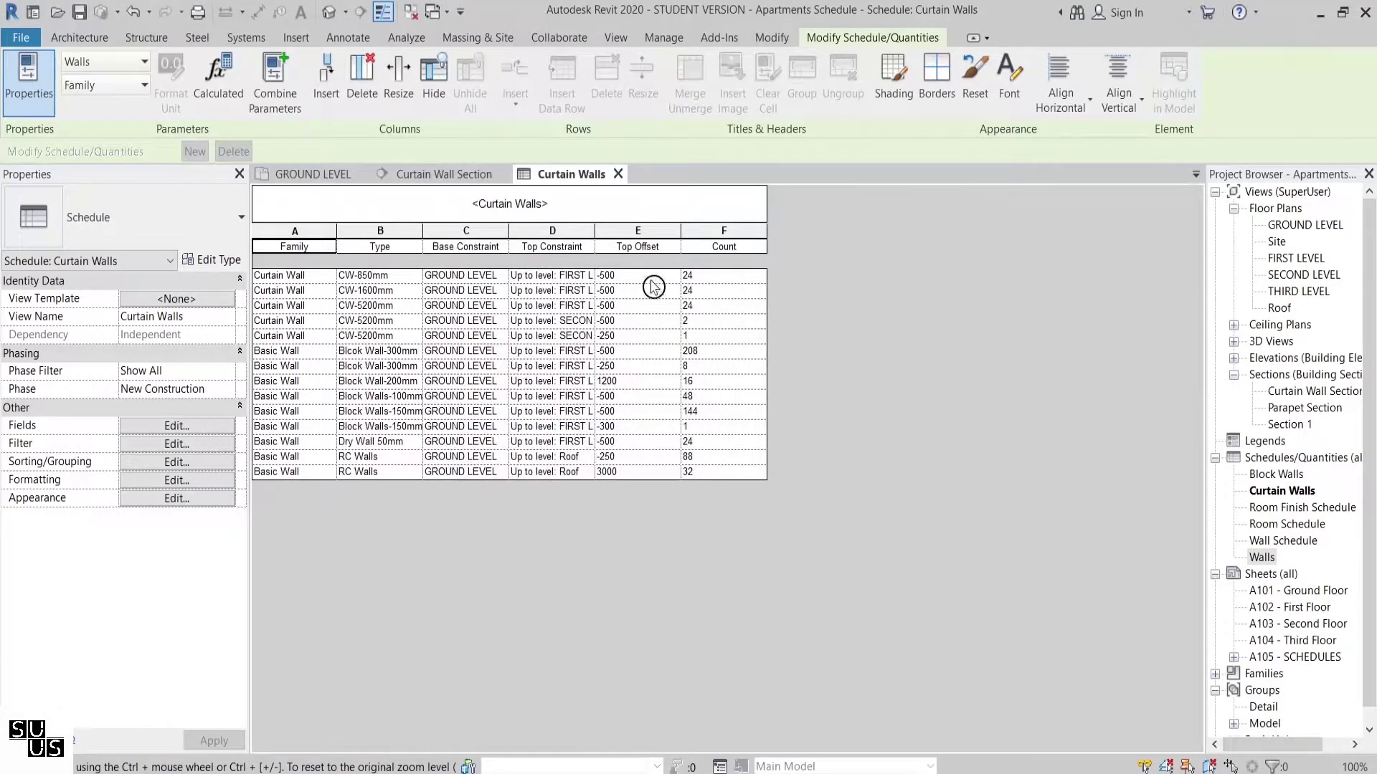
- Widen the Top Constraint column so full level names show, then tile the views with WT
left_click_drag(596, 234, 652, 231)
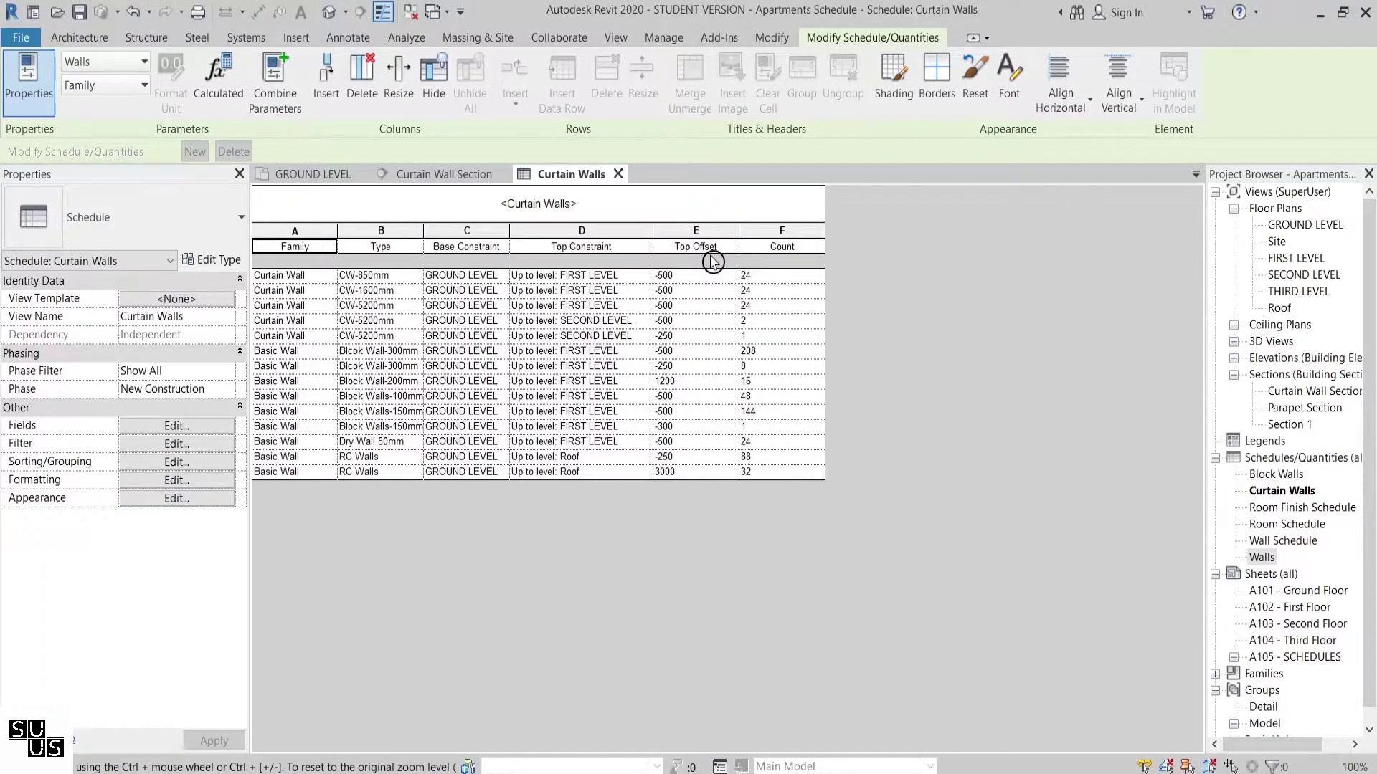
key("w")
key("t")
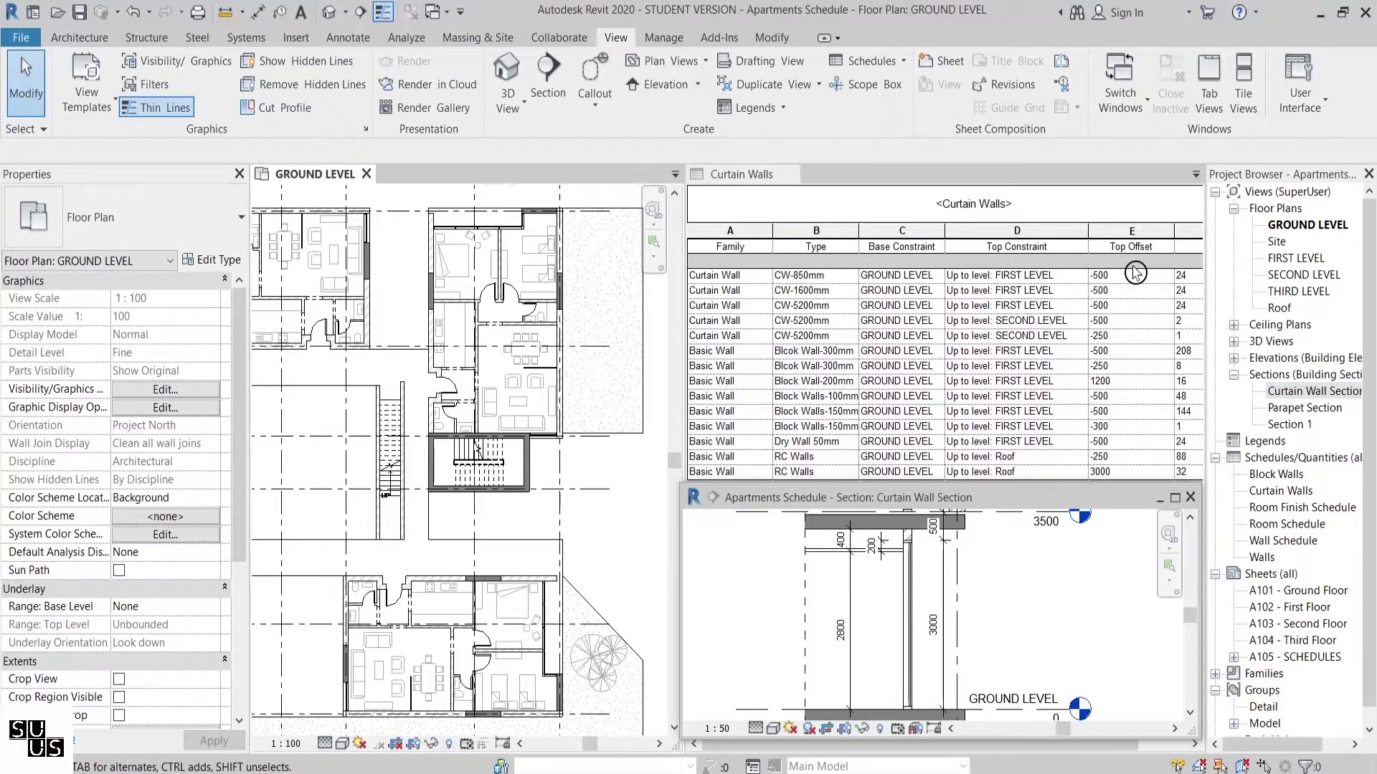
- Try changing the first three rows' Top Offset to -650
left_click(1108, 276)
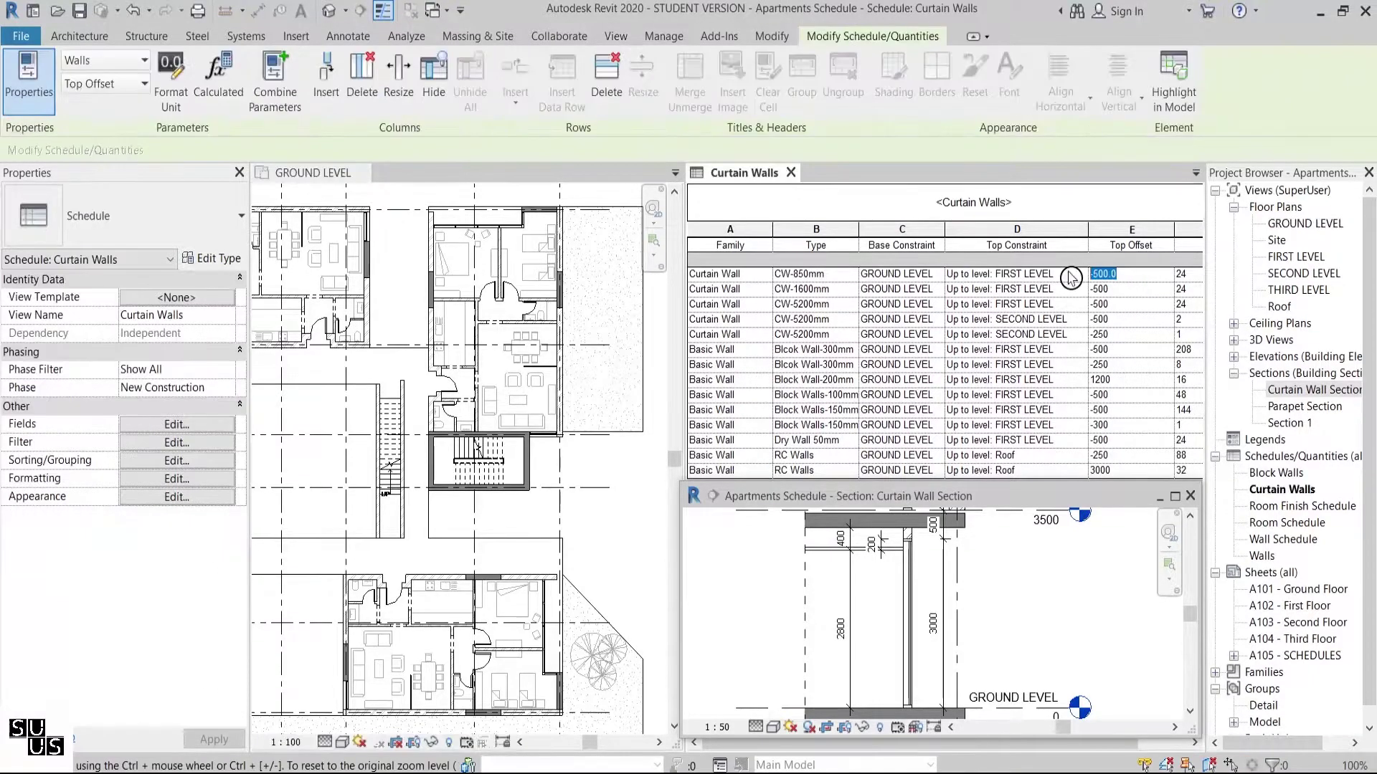
type("-650")
left_click(1130, 294)
type("-650")
left_click(1122, 310)
type("-650")
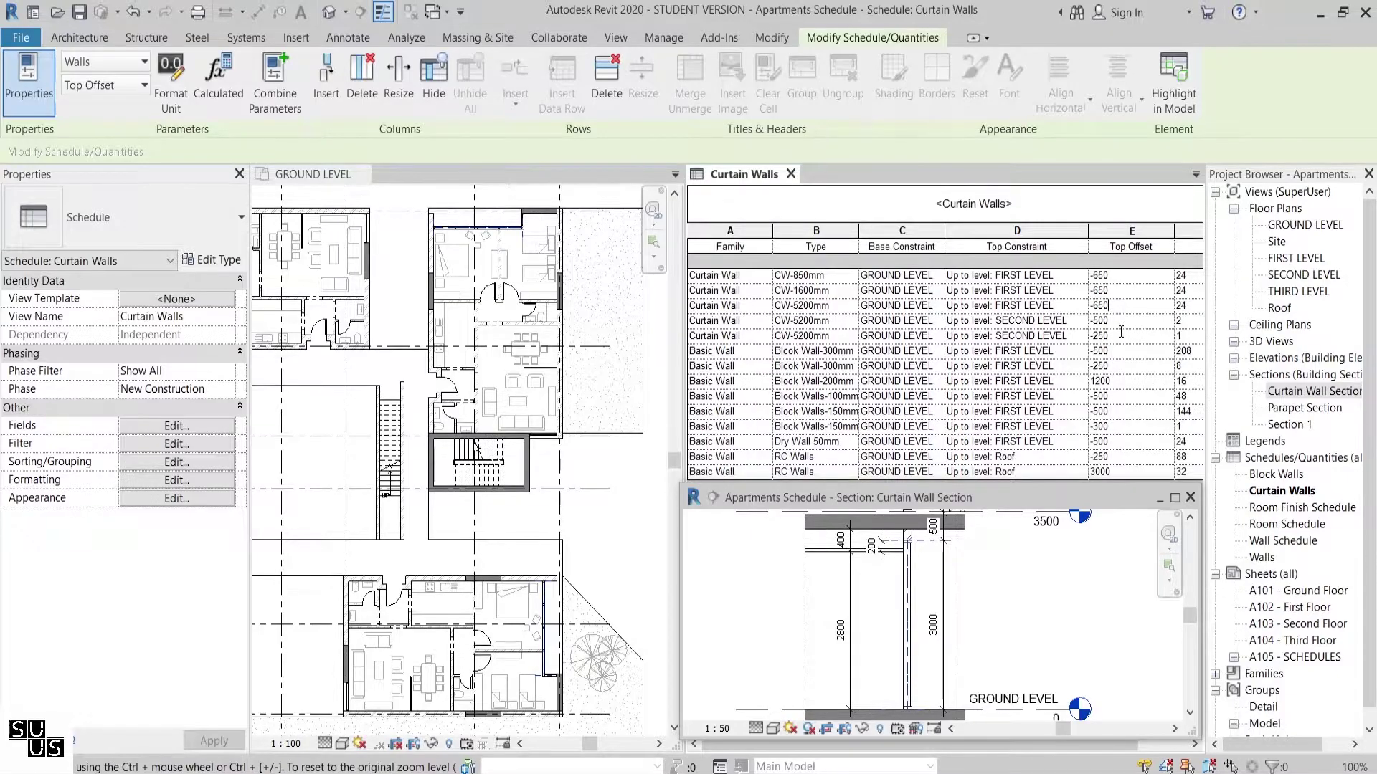
left_click(1120, 331)
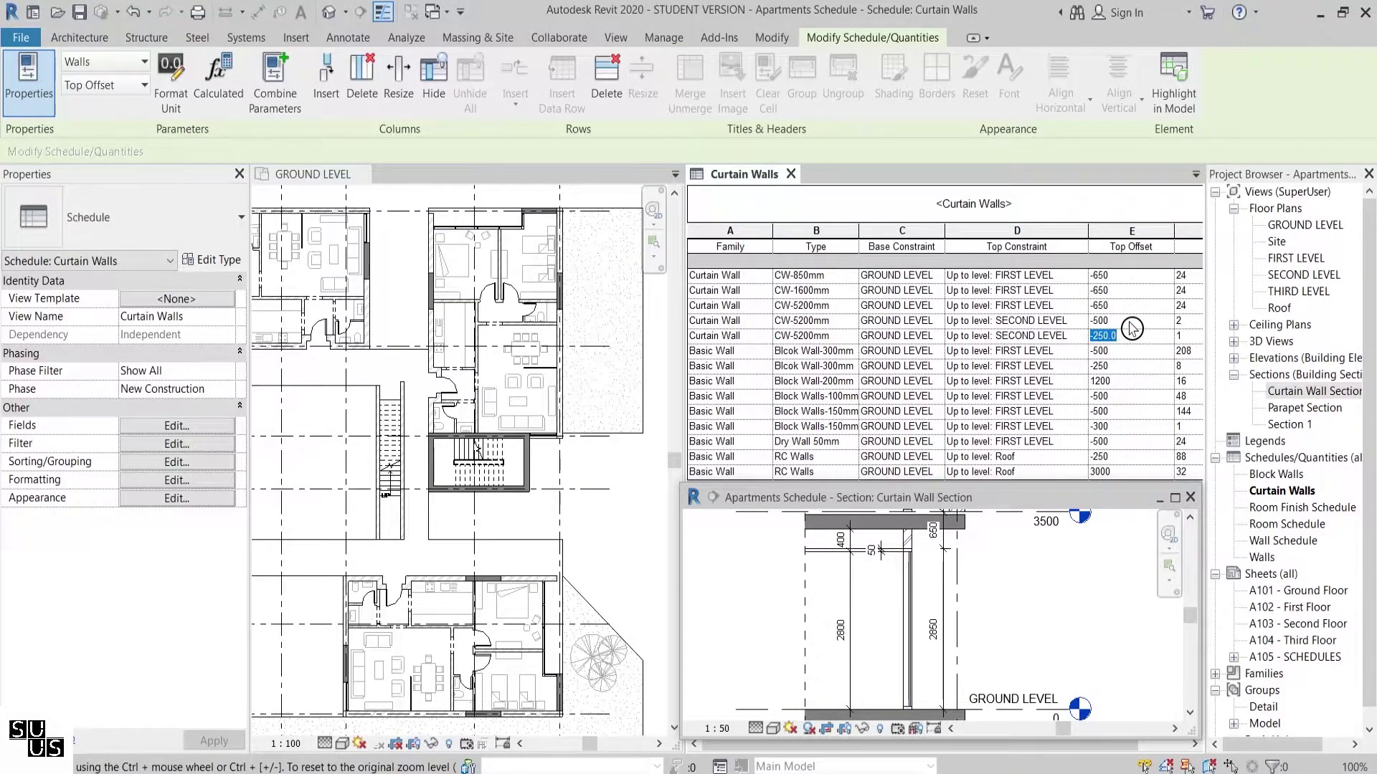
left_click(1130, 321)
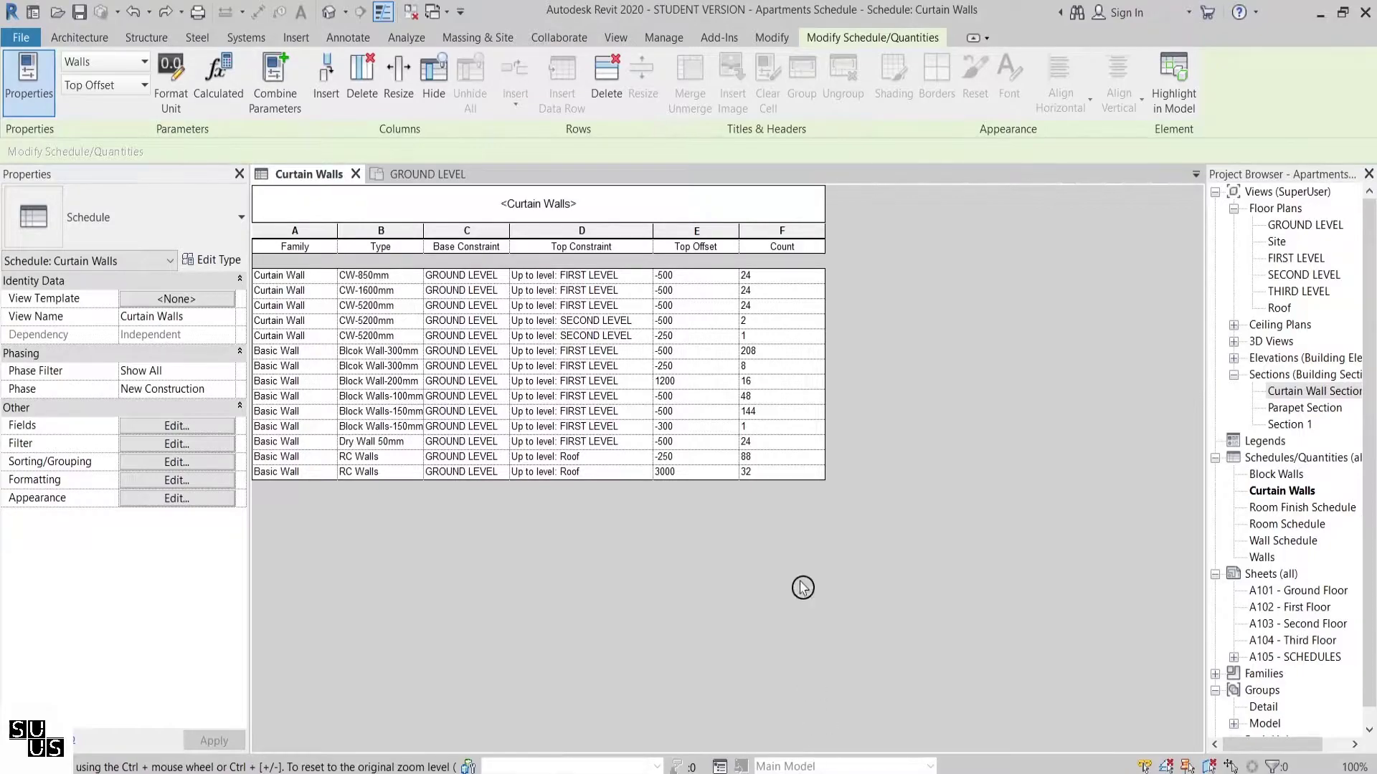
- Enter -650 as row 1's Top Offset, then cancel the group error to keep -500
left_click(709, 277)
key("Return")
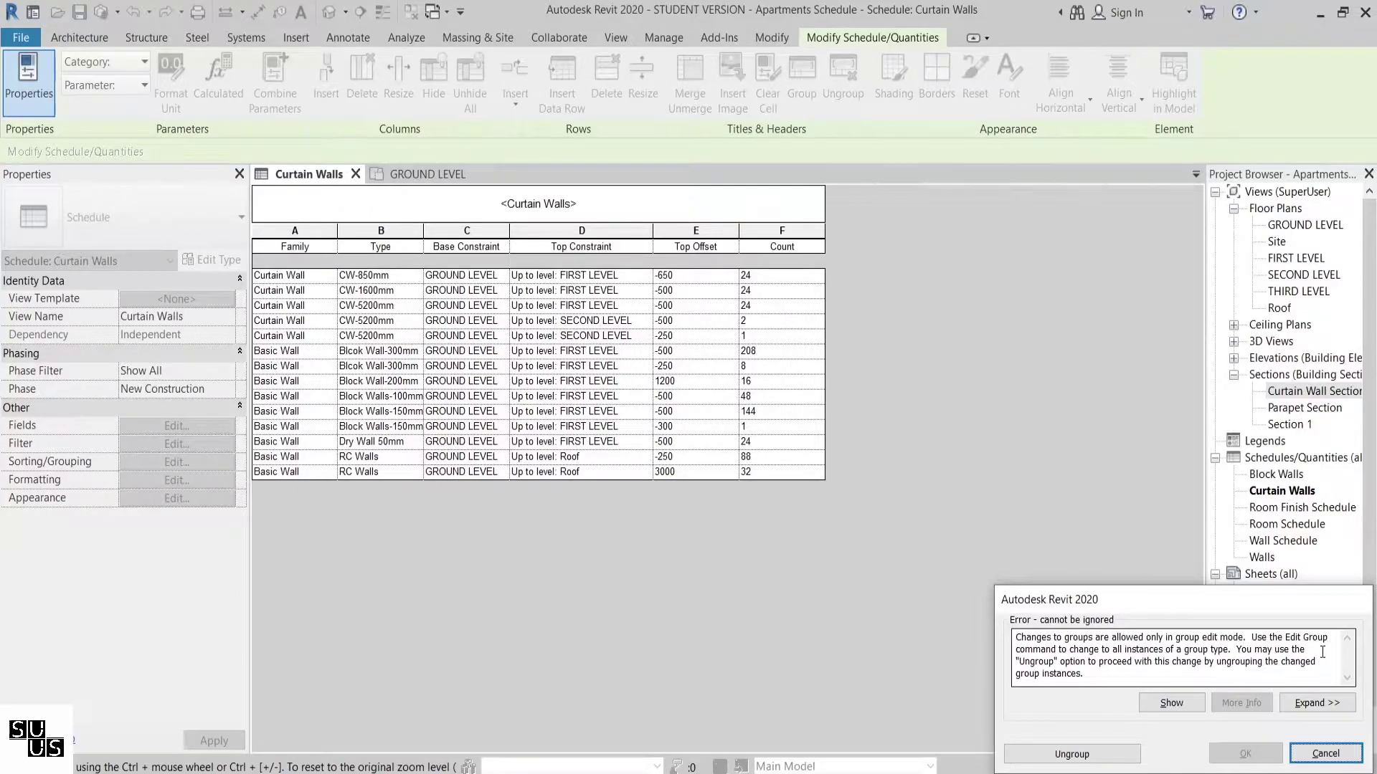
left_click(1321, 753)
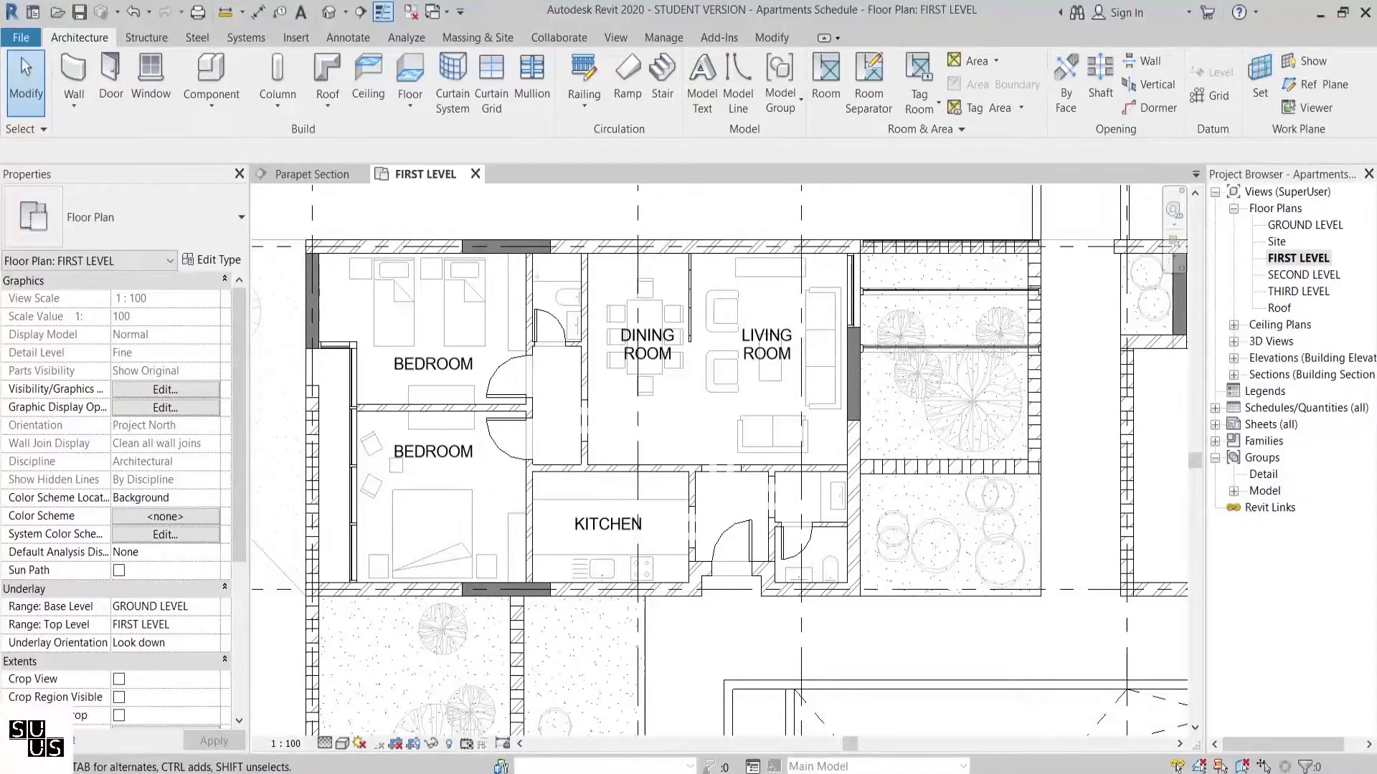
- Give the short basic wall's type Type Mark A and Fire Rating 2H
left_click(825, 593)
left_click(215, 259)
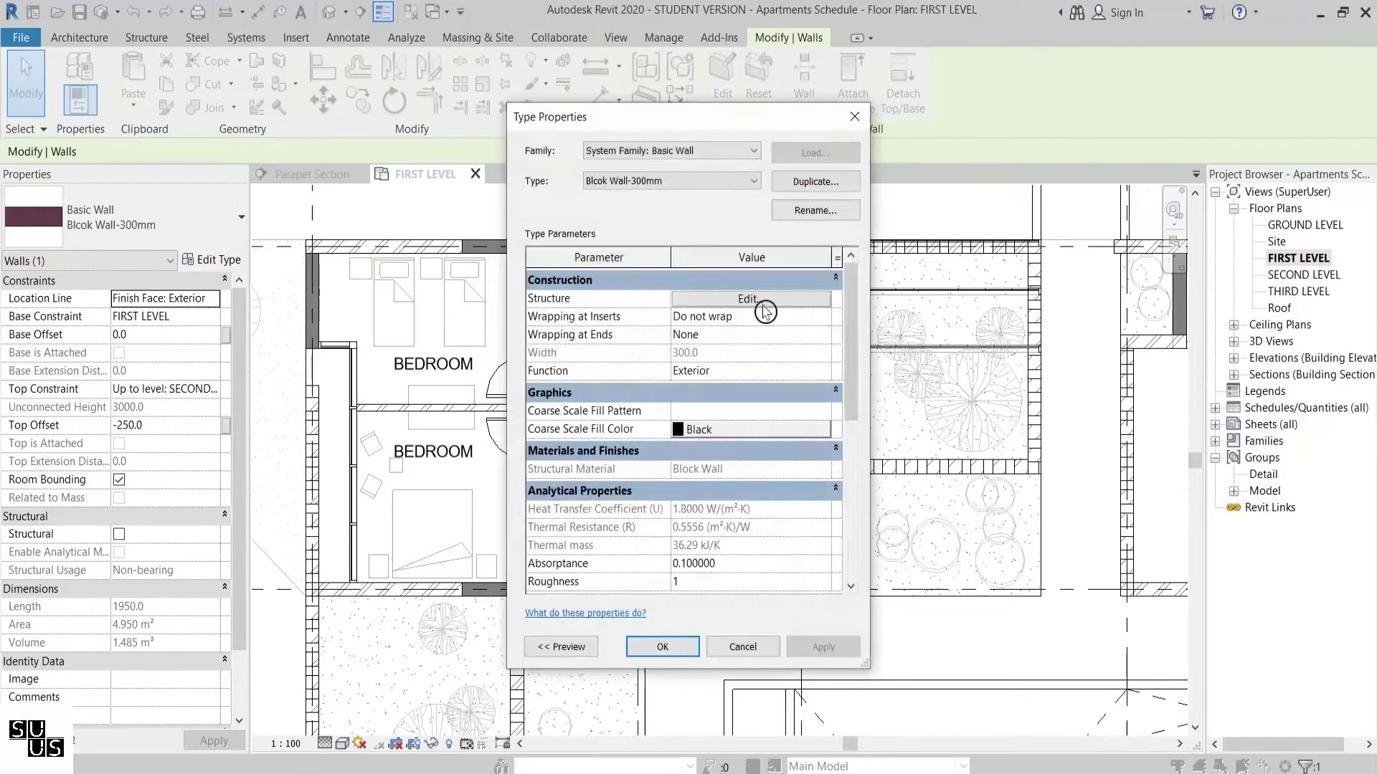
scroll(850, 351, "down", 5)
left_click(713, 516)
type("A")
left_click(717, 535)
type("2H")
left_click(662, 646)
key("Escape")
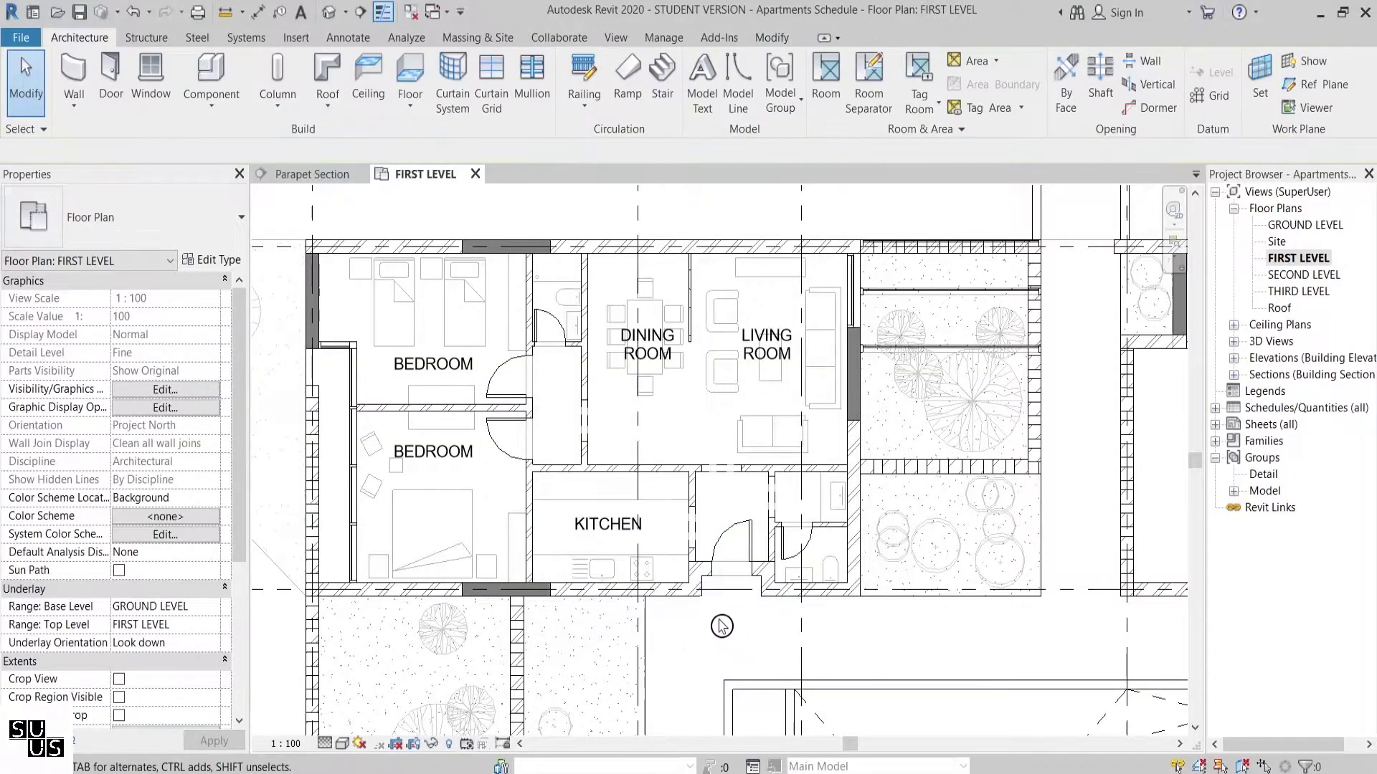
- Set the kitchen-side wall's type to Type Mark B and Fire Rating 1H
left_click(693, 505)
left_click(233, 260)
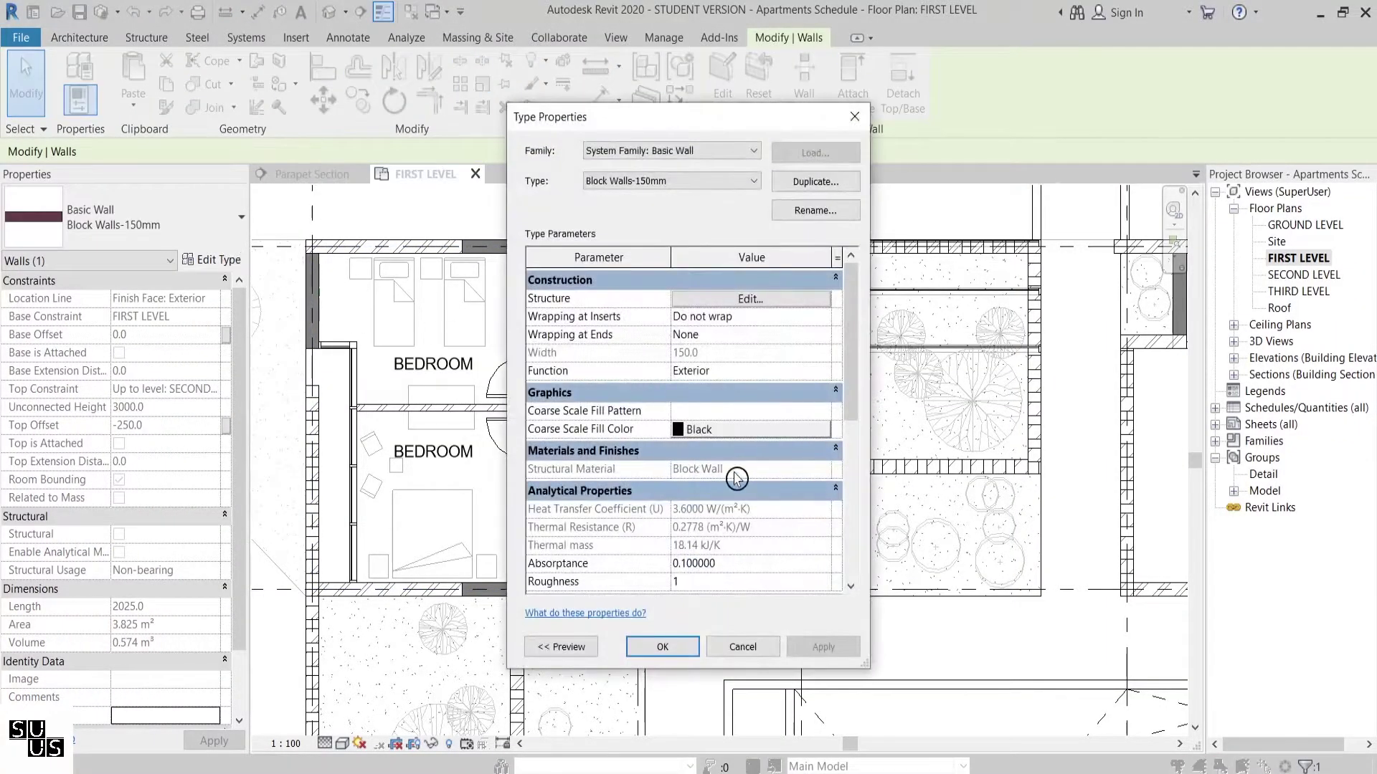
left_click_drag(851, 377, 841, 534)
left_click(701, 517)
type("B")
left_click(704, 534)
type("1H")
left_click(690, 646)
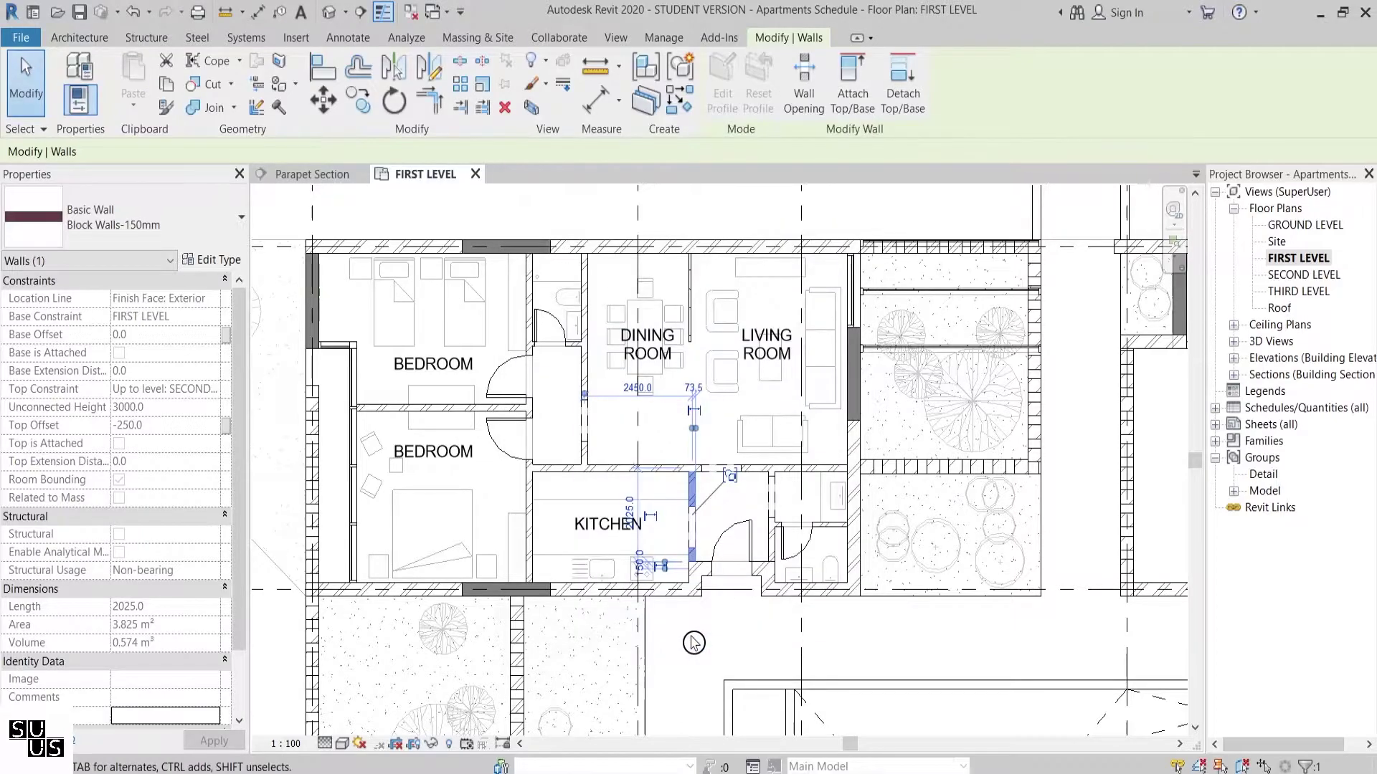
key("Escape")
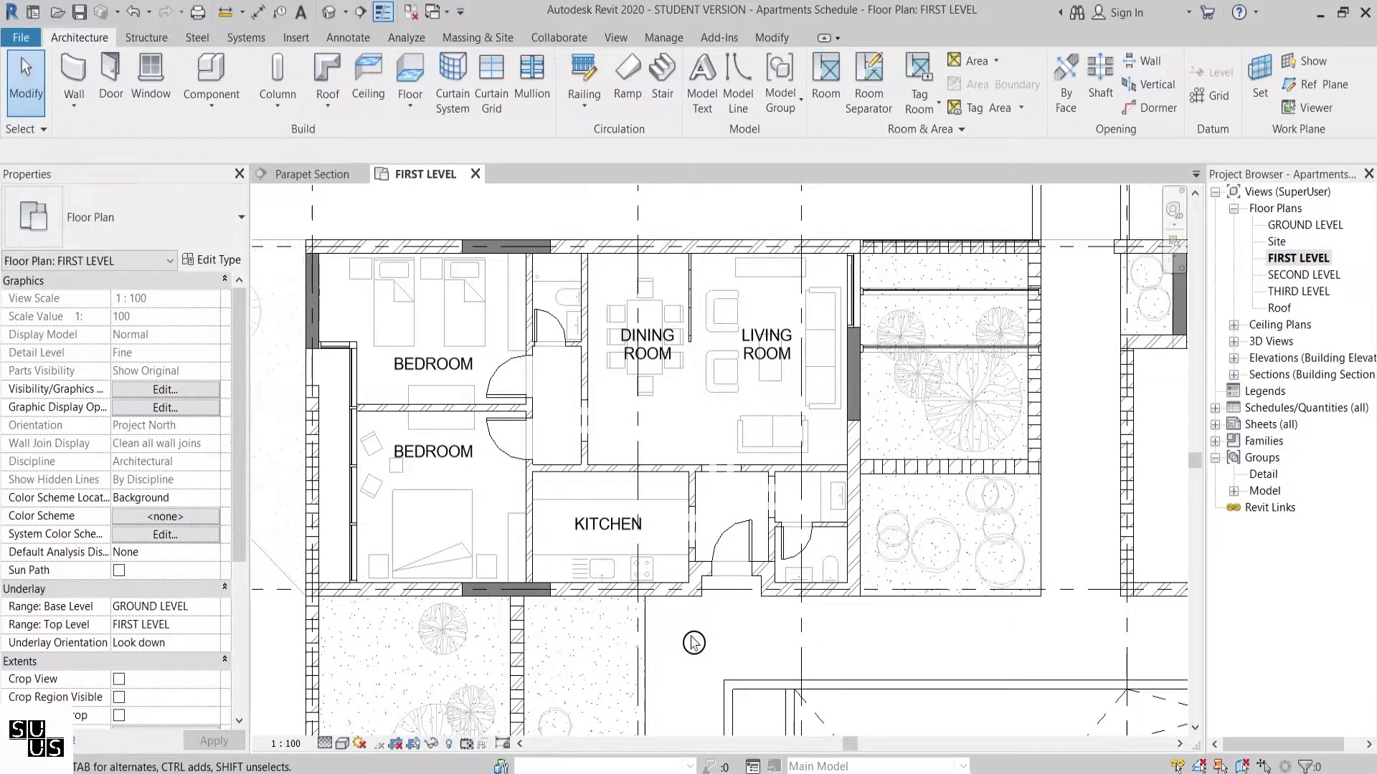
- Start a new quantity schedule for the Walls category
left_click(615, 38)
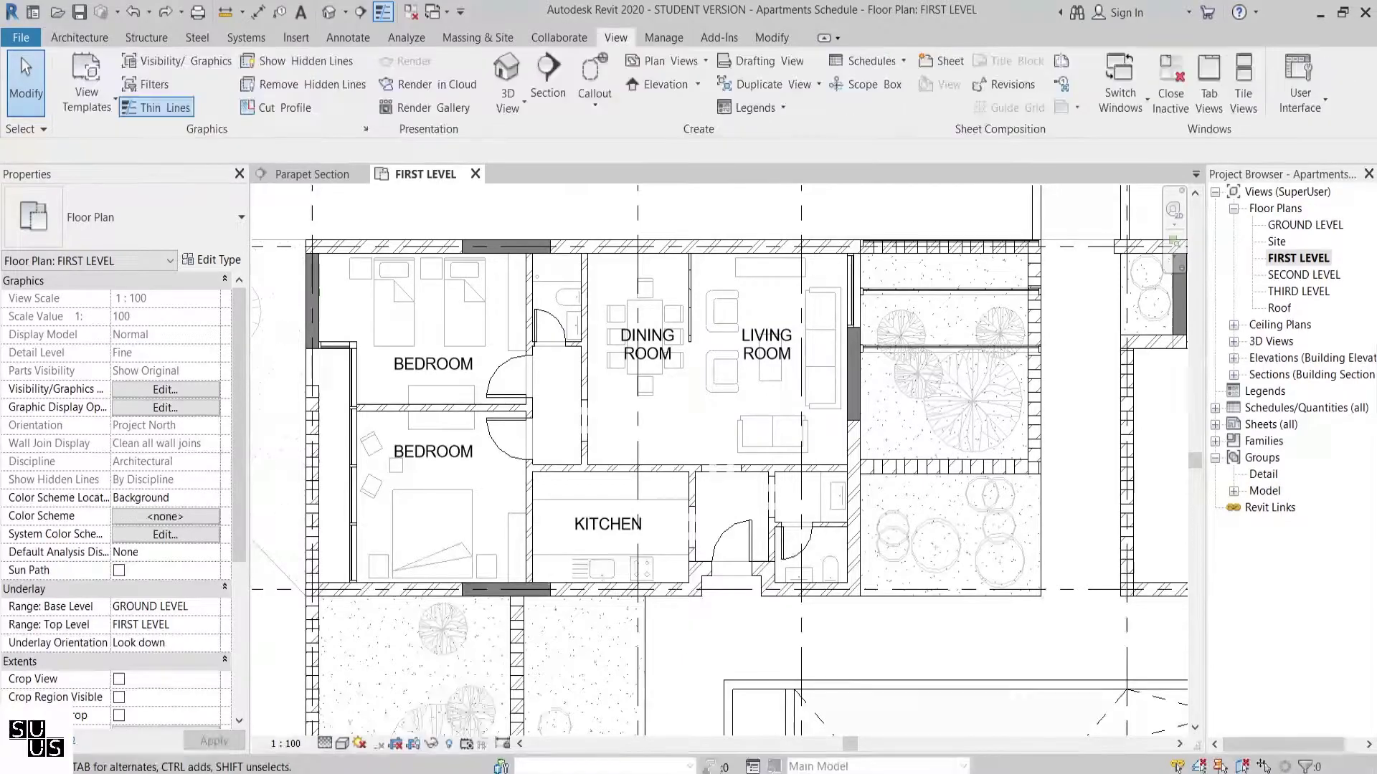
left_click(855, 63)
left_click(870, 175)
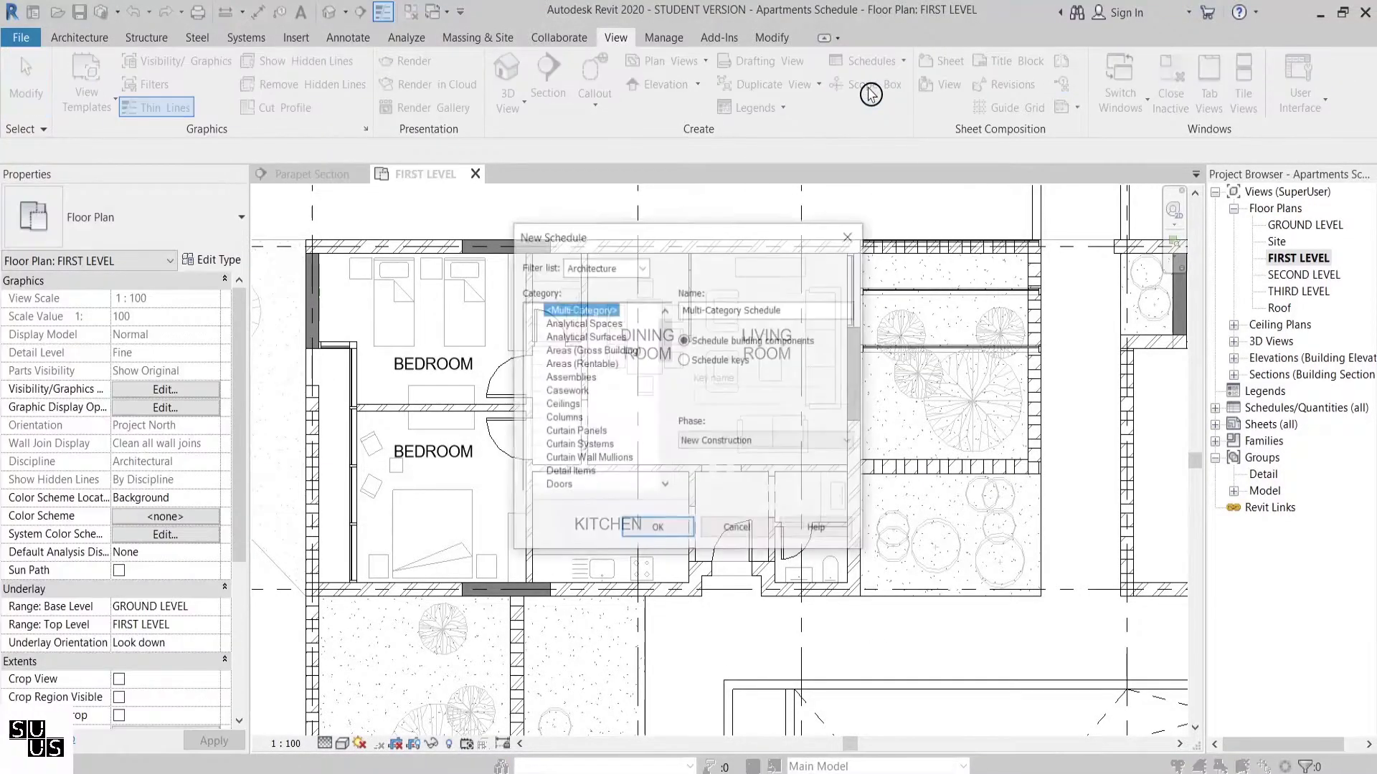
left_click(584, 445)
scroll(588, 454, "down", 10)
left_click(556, 461)
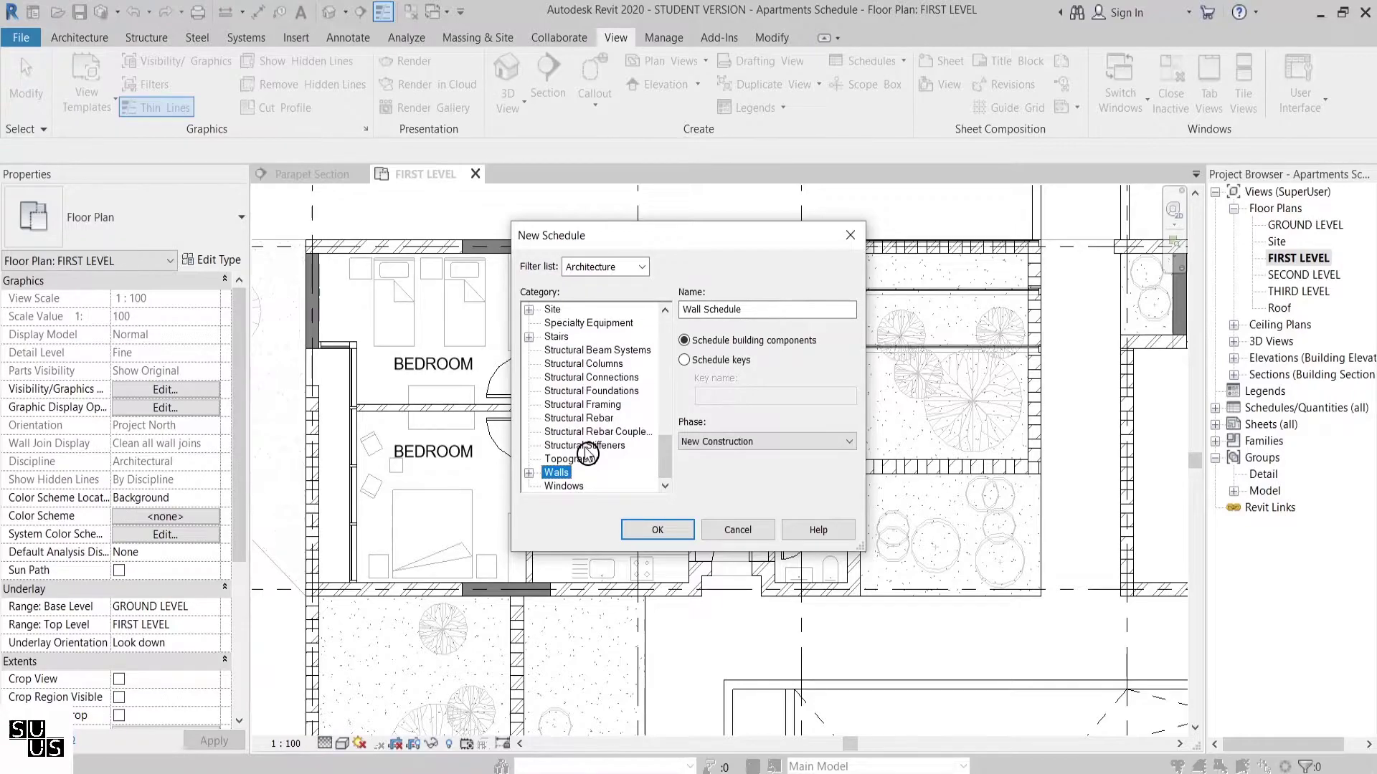
left_click(657, 530)
- Add the Family, Type, Structural Material and Type Mark fields
left_click(495, 475)
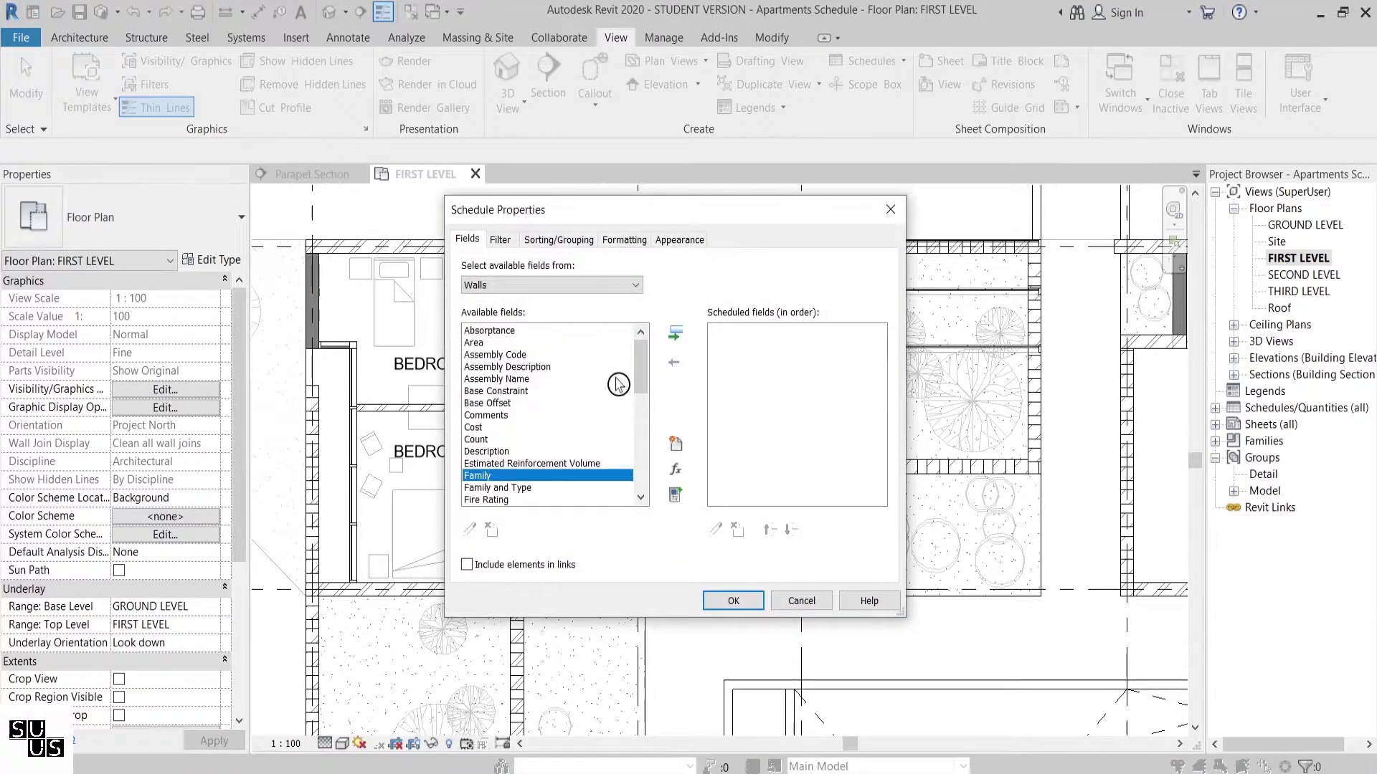
left_click(674, 334)
scroll(545, 455, "down", 4)
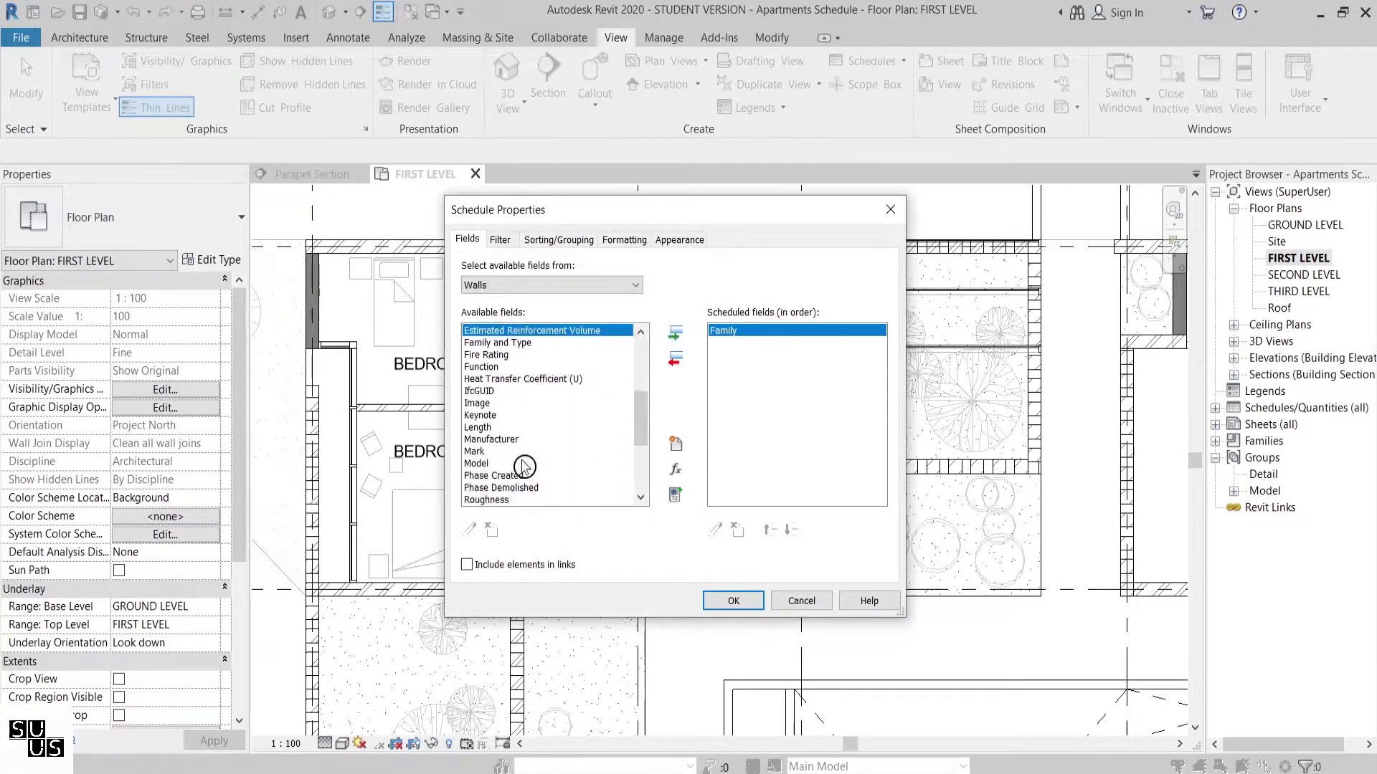
key("t")
left_click_drag(630, 416, 640, 445)
left_click(574, 452)
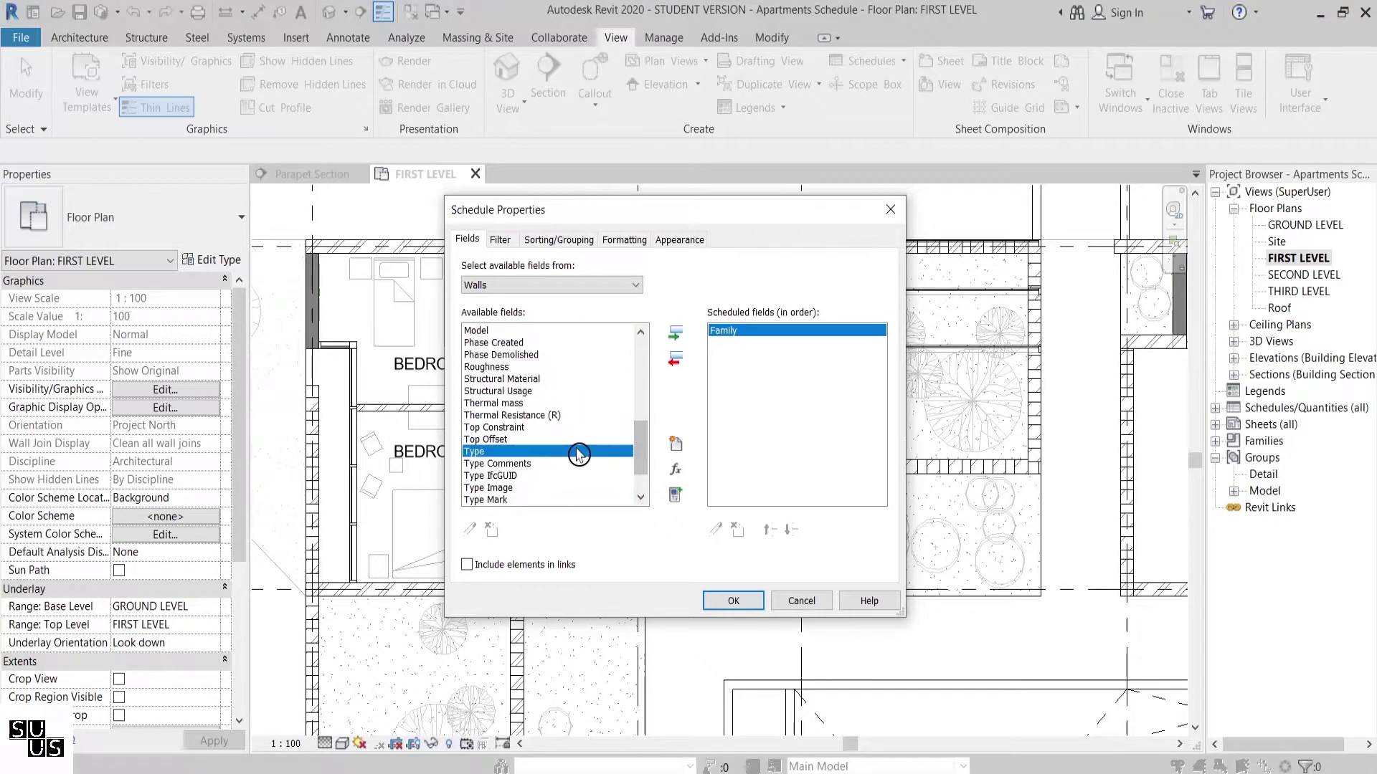
left_click(675, 333)
key("s")
left_click(675, 333)
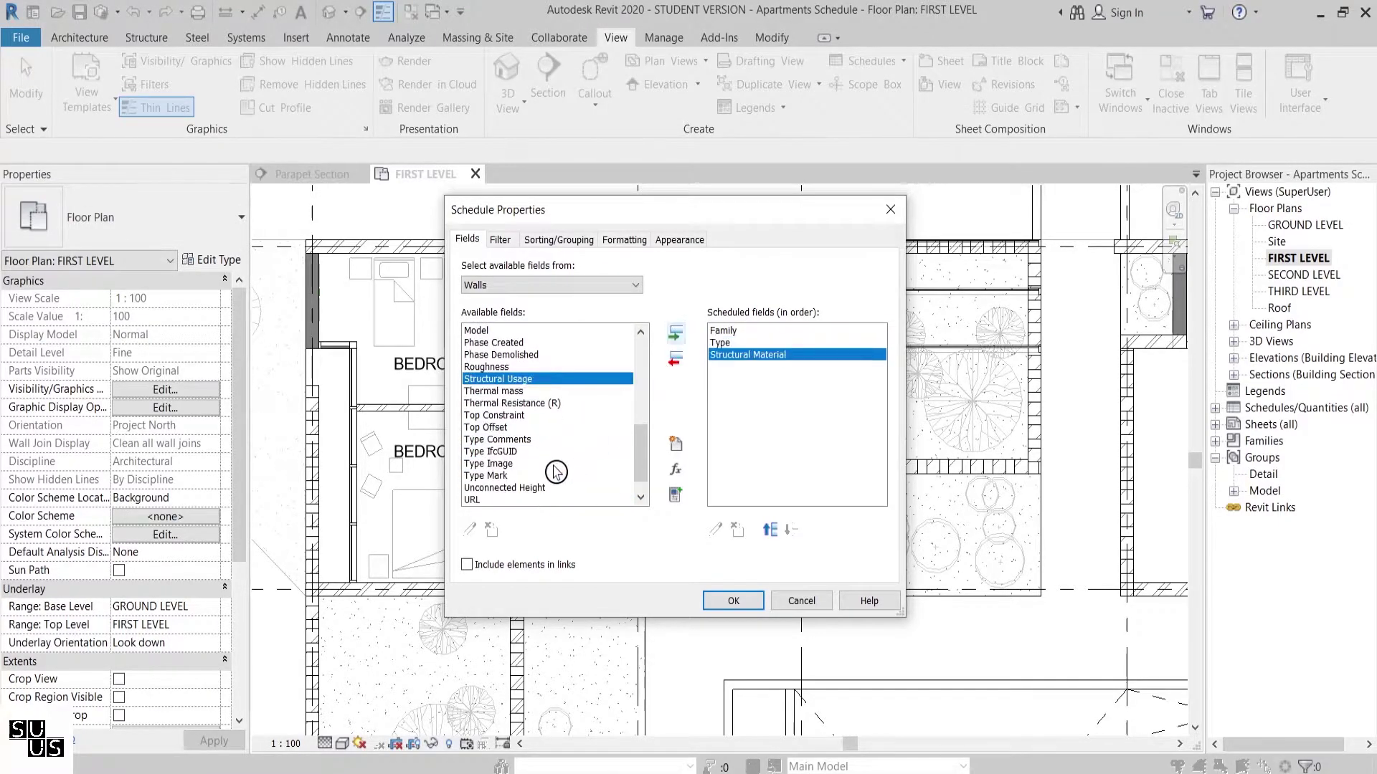
left_click(564, 439)
left_click(560, 487)
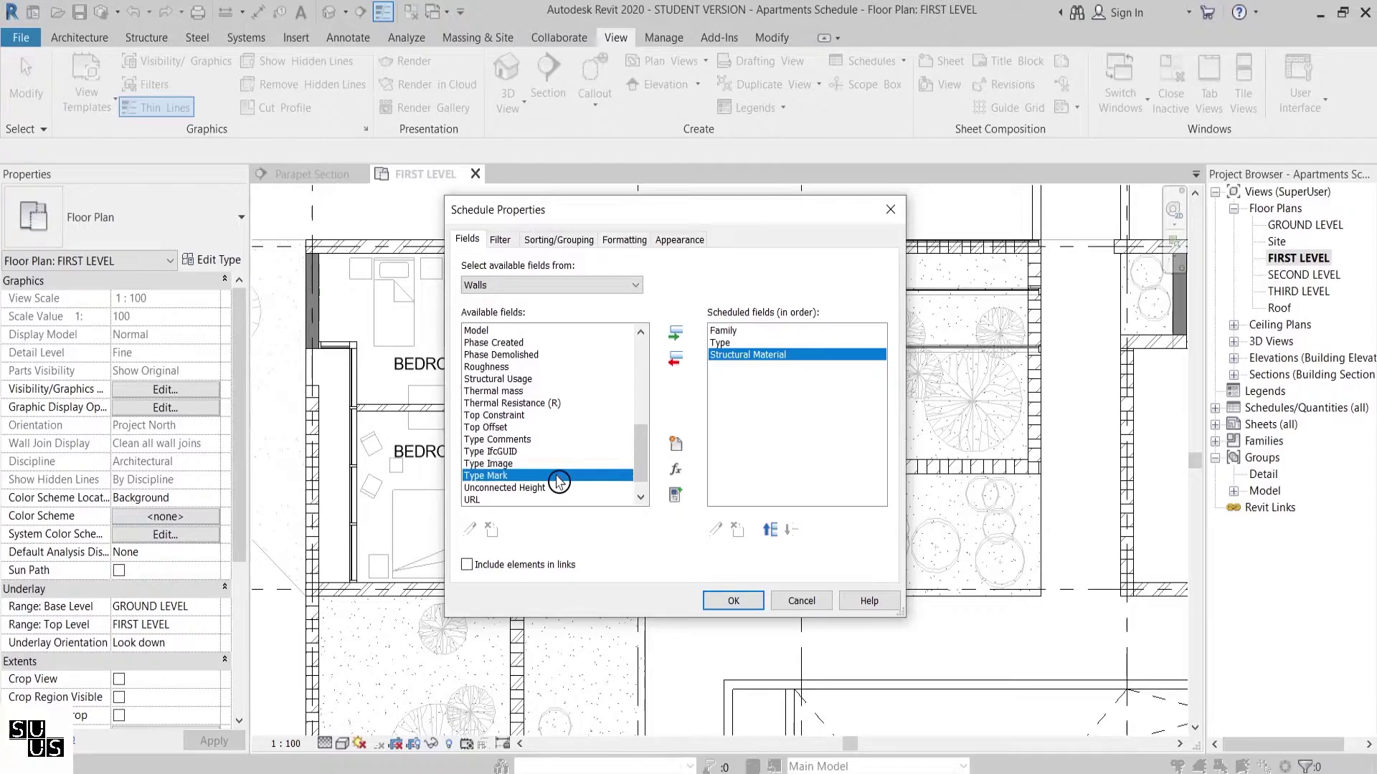
left_click(675, 333)
- Sort the schedule by Type and turn off Itemize every instance
left_click(558, 239)
left_click(618, 271)
left_click(628, 307)
left_click(500, 567)
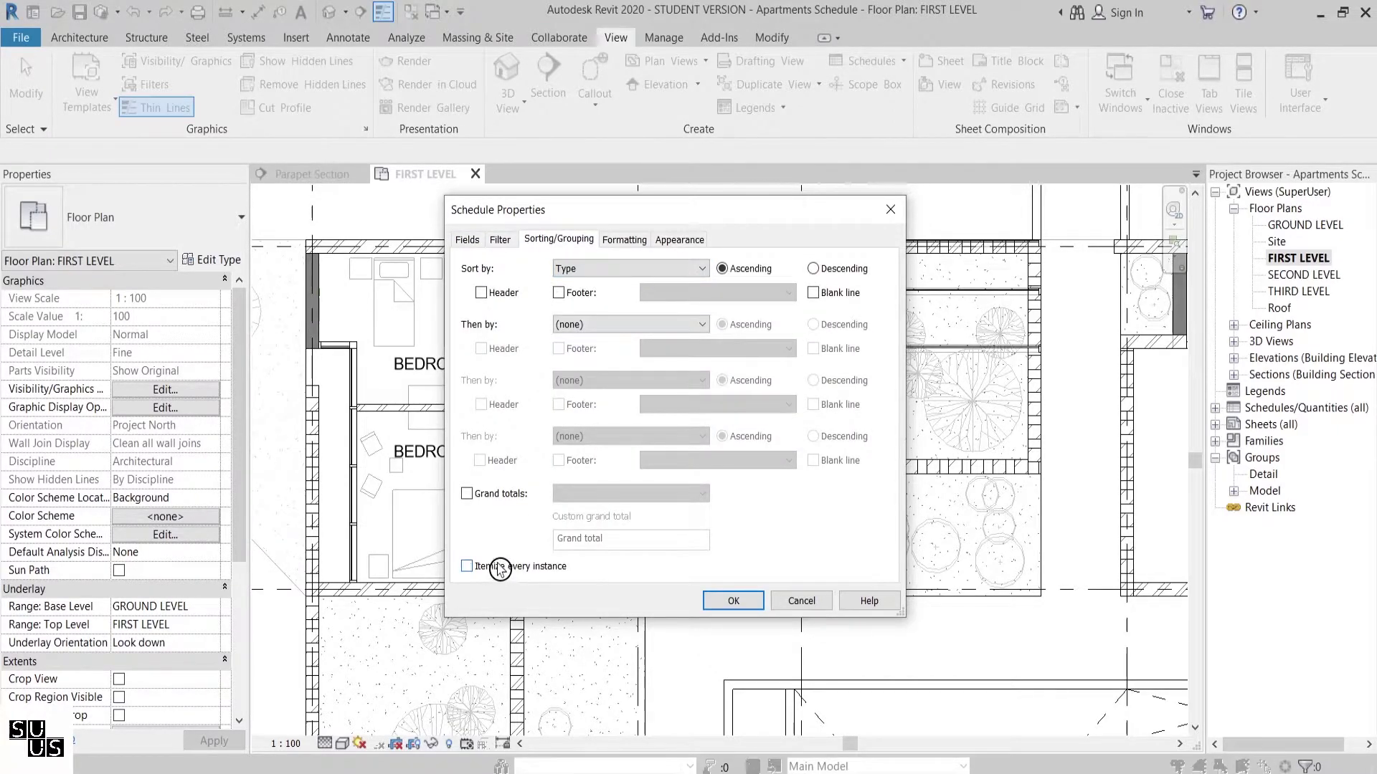
- Create the Wall Schedule and enter Type Marks A and B, applying each to its type
left_click(745, 602)
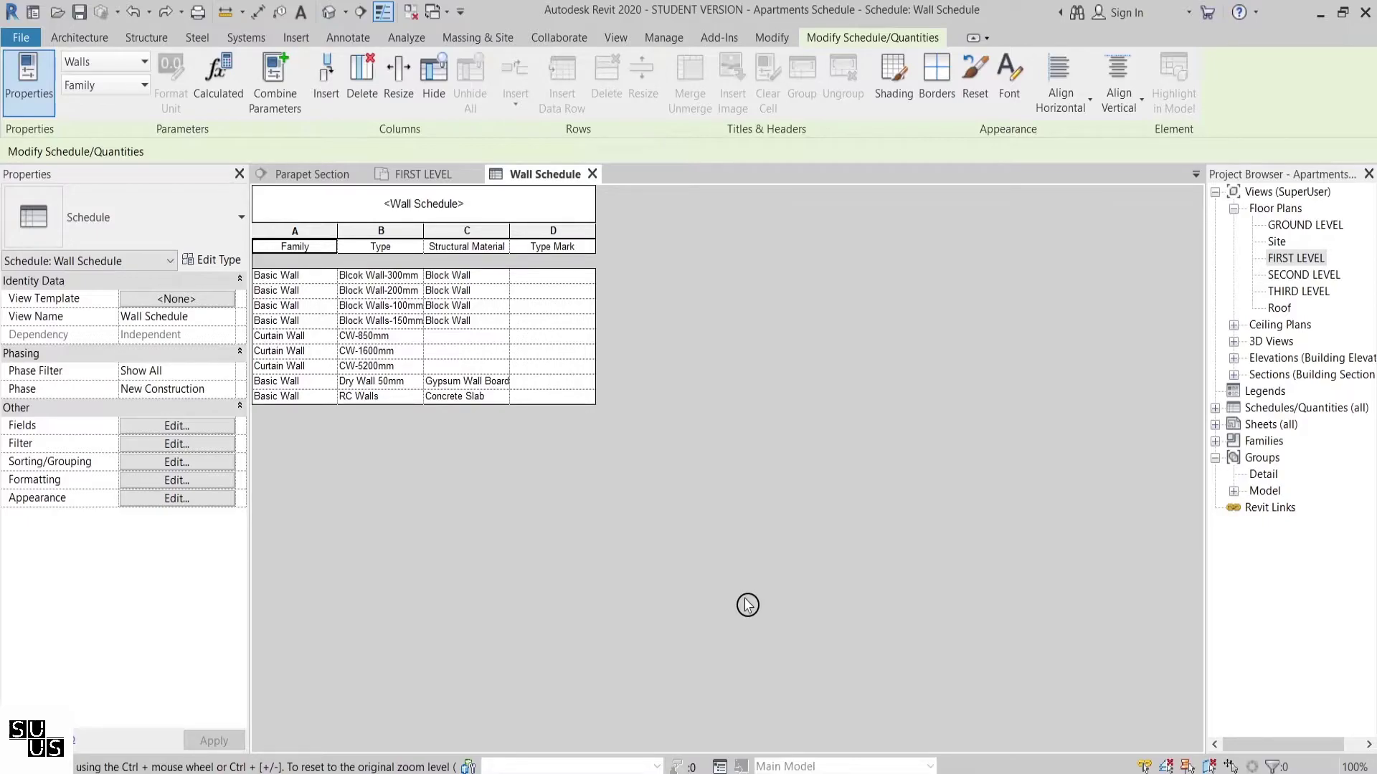
left_click(546, 276)
type("A")
left_click(547, 290)
left_click(724, 427)
type("B")
left_click(546, 309)
left_click(728, 422)
- Enter Type Marks C and D for the third and fourth wall types
left_click(545, 308)
type("C")
left_click(629, 364)
left_click(545, 321)
left_click(723, 420)
left_click(545, 322)
type("D")
left_click(546, 340)
left_click(728, 423)
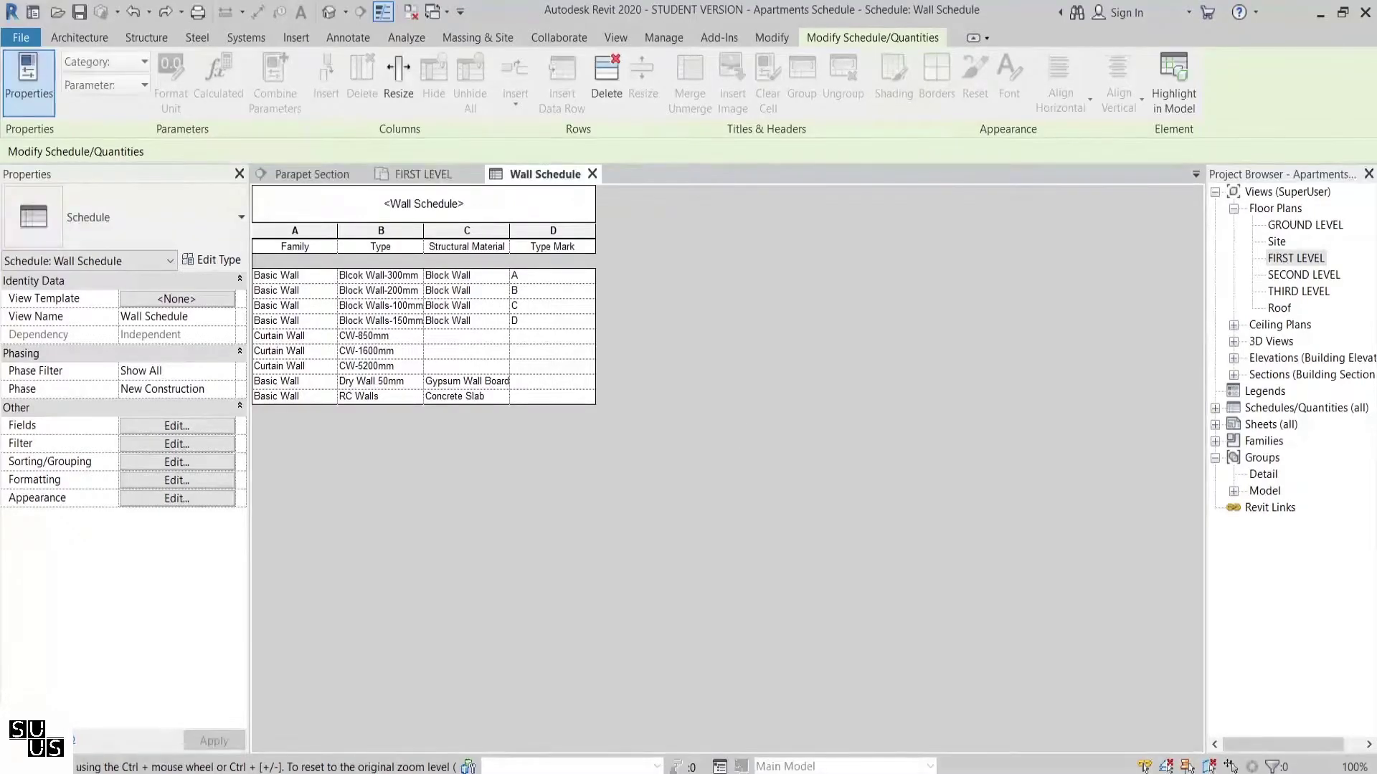
- Create a Type parameter named Finish Material with Text data type and add it to the schedule
left_click(218, 428)
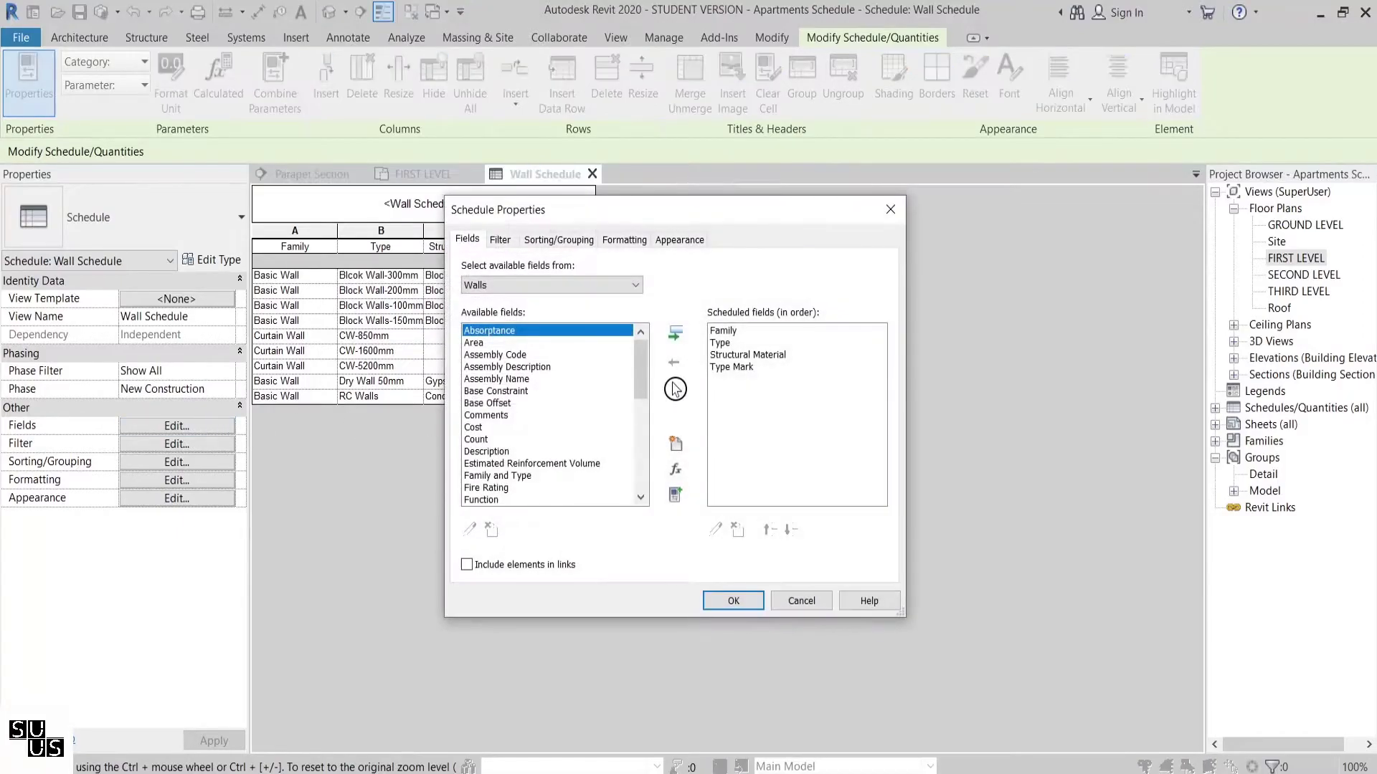
left_click_drag(643, 367, 645, 452)
left_click(679, 449)
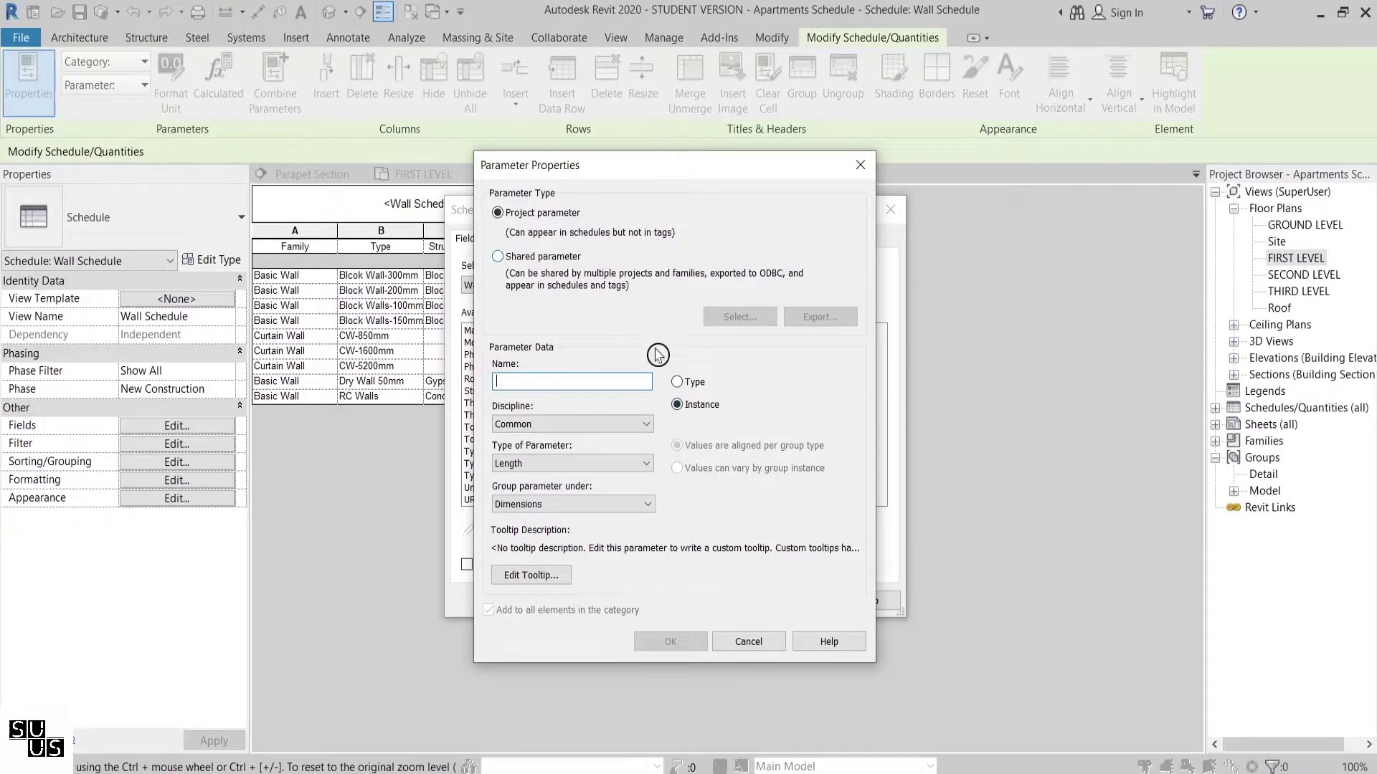
left_click(676, 382)
left_click(600, 382)
type("Finish Material")
left_click(601, 464)
left_click(601, 479)
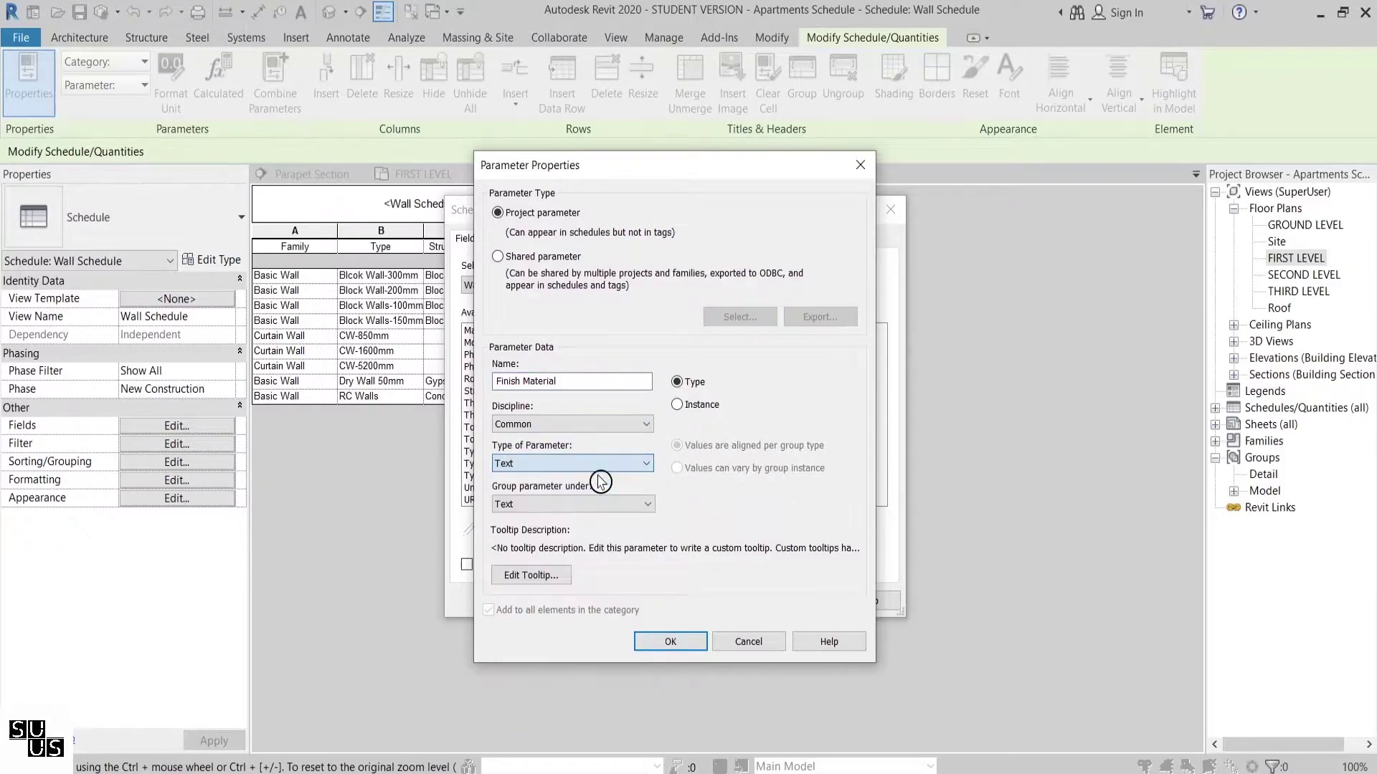
left_click(674, 643)
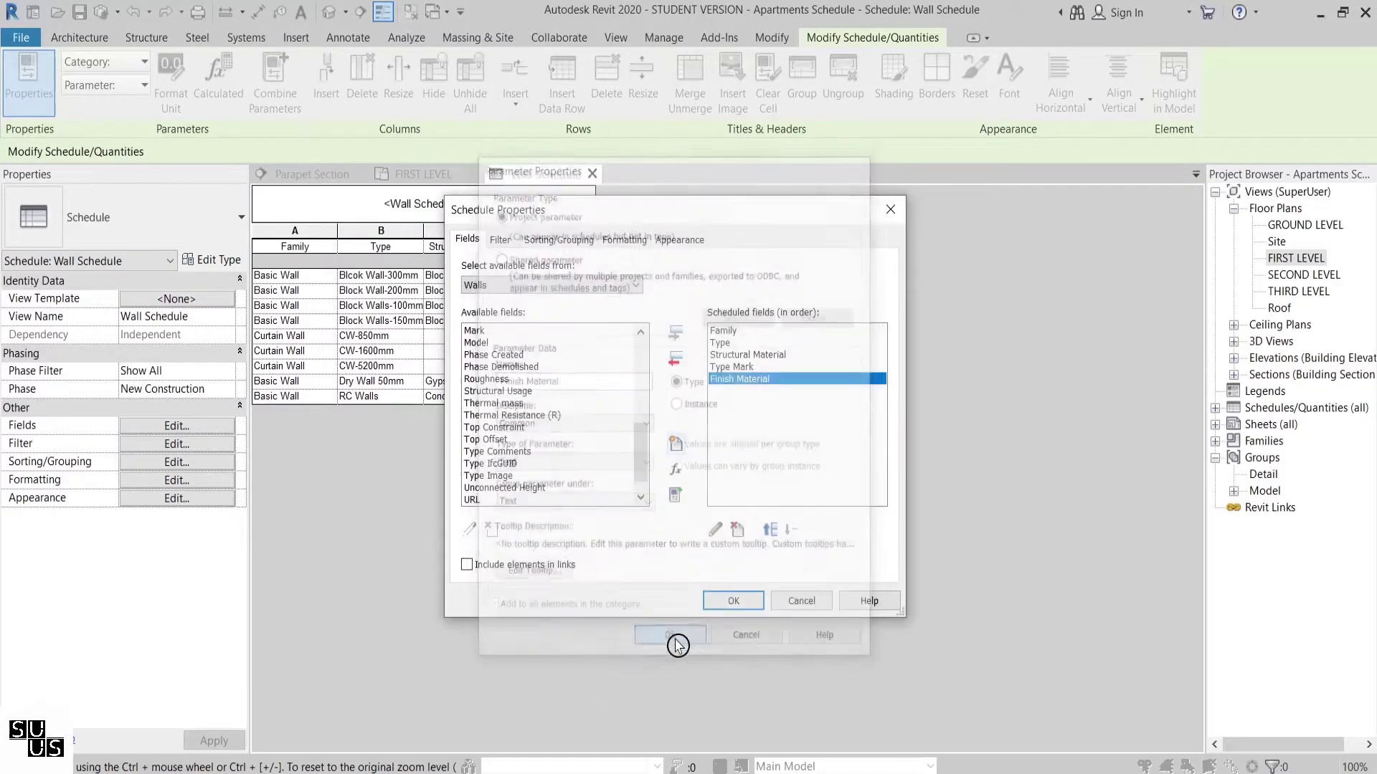
left_click(731, 601)
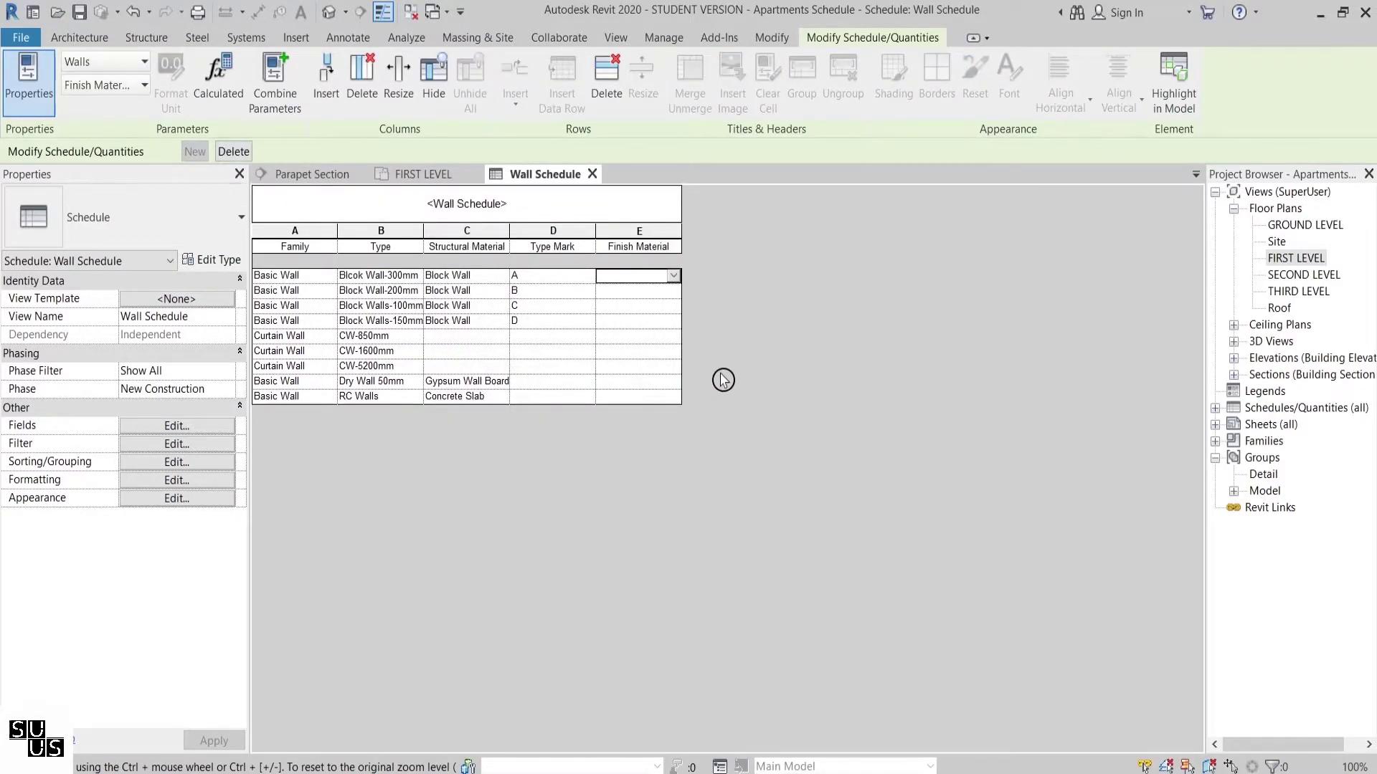
- Enter Wall Paper as the first wall type's Finish Material, applying it to the whole type
left_click(649, 279)
type("Wall")
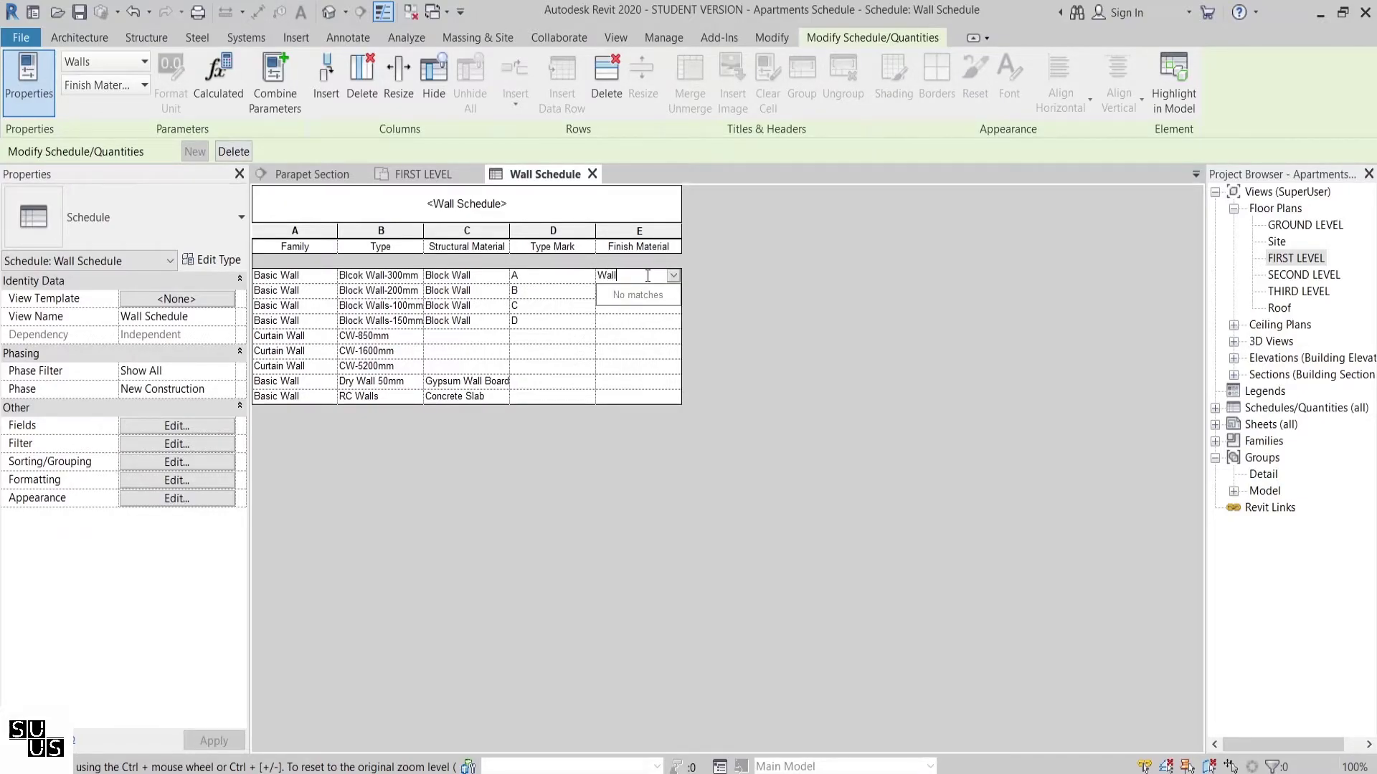
type(" Paper")
left_click(742, 298)
left_click(742, 421)
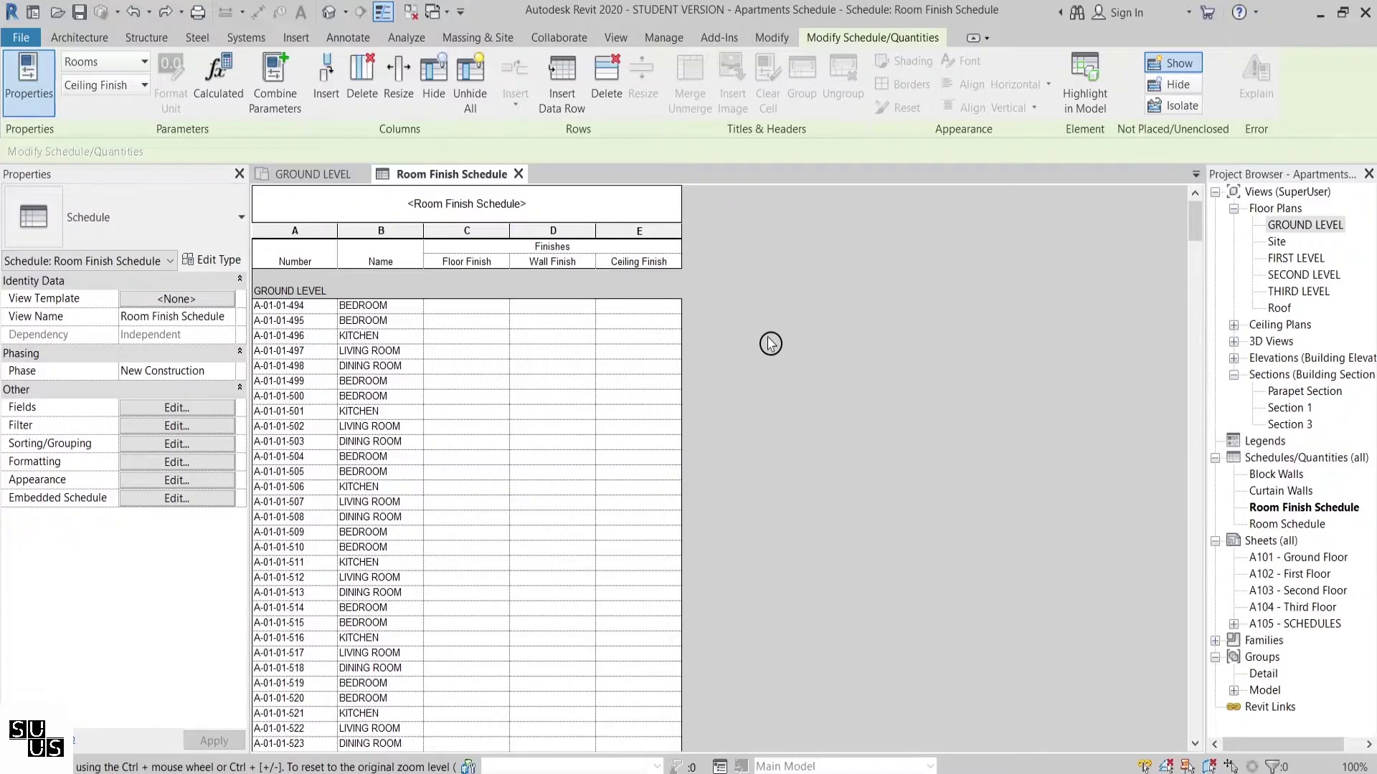
- Type Wood in A-01-01-494's Floor Finish cell and Plaster in its Wall Finish cell
mouse_move(1196, 215)
left_mouse_down()
mouse_move(1196, 234)
mouse_move(1200, 219)
left_mouse_up()
left_click(502, 304)
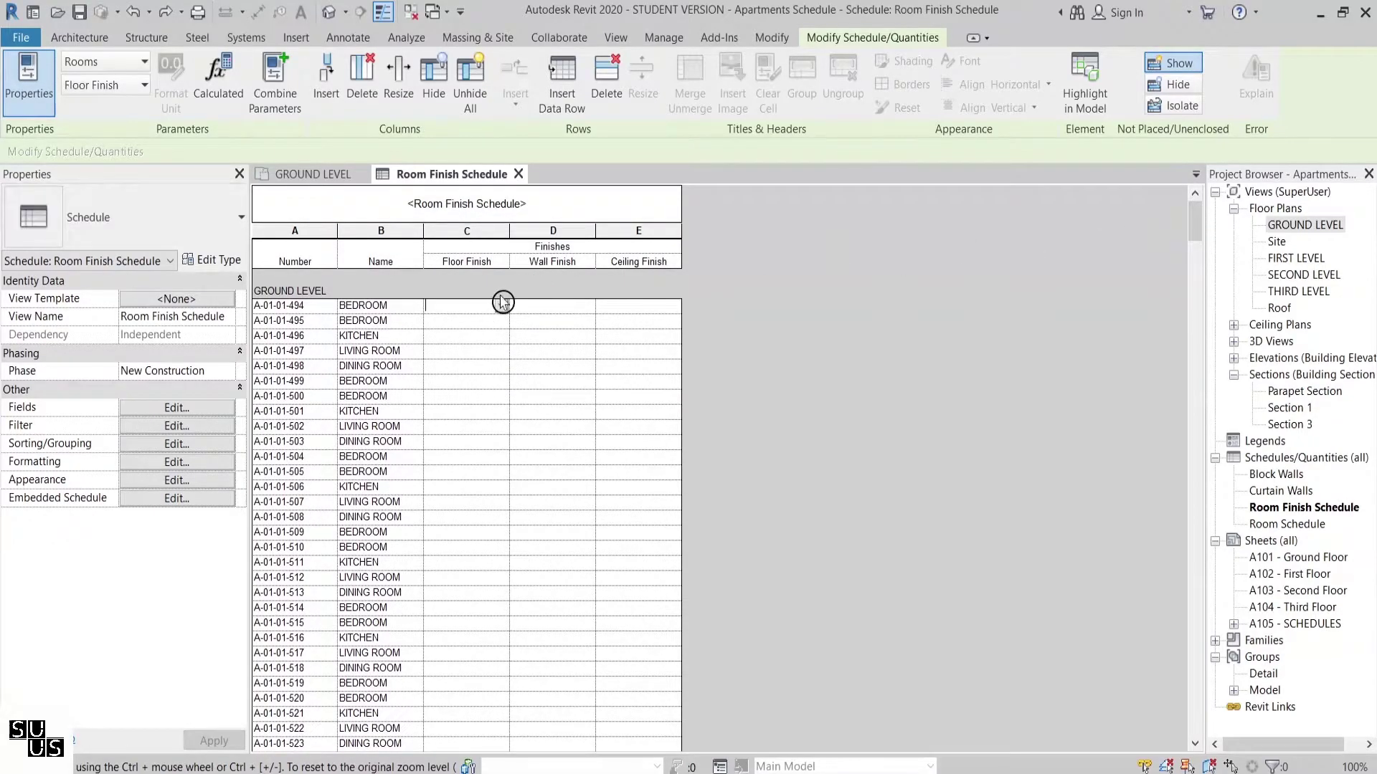
type("Wood")
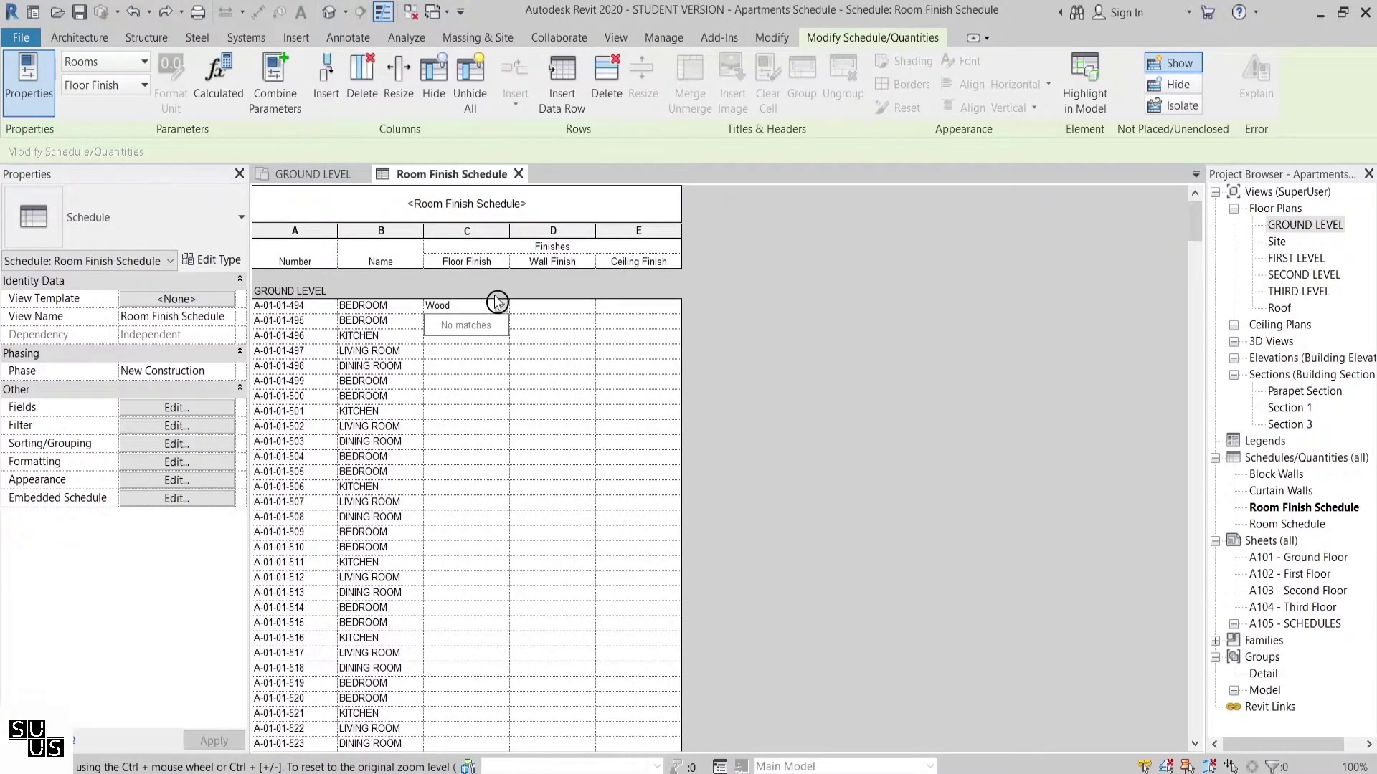
left_click(534, 306)
type("Plaster")
left_click(850, 308)
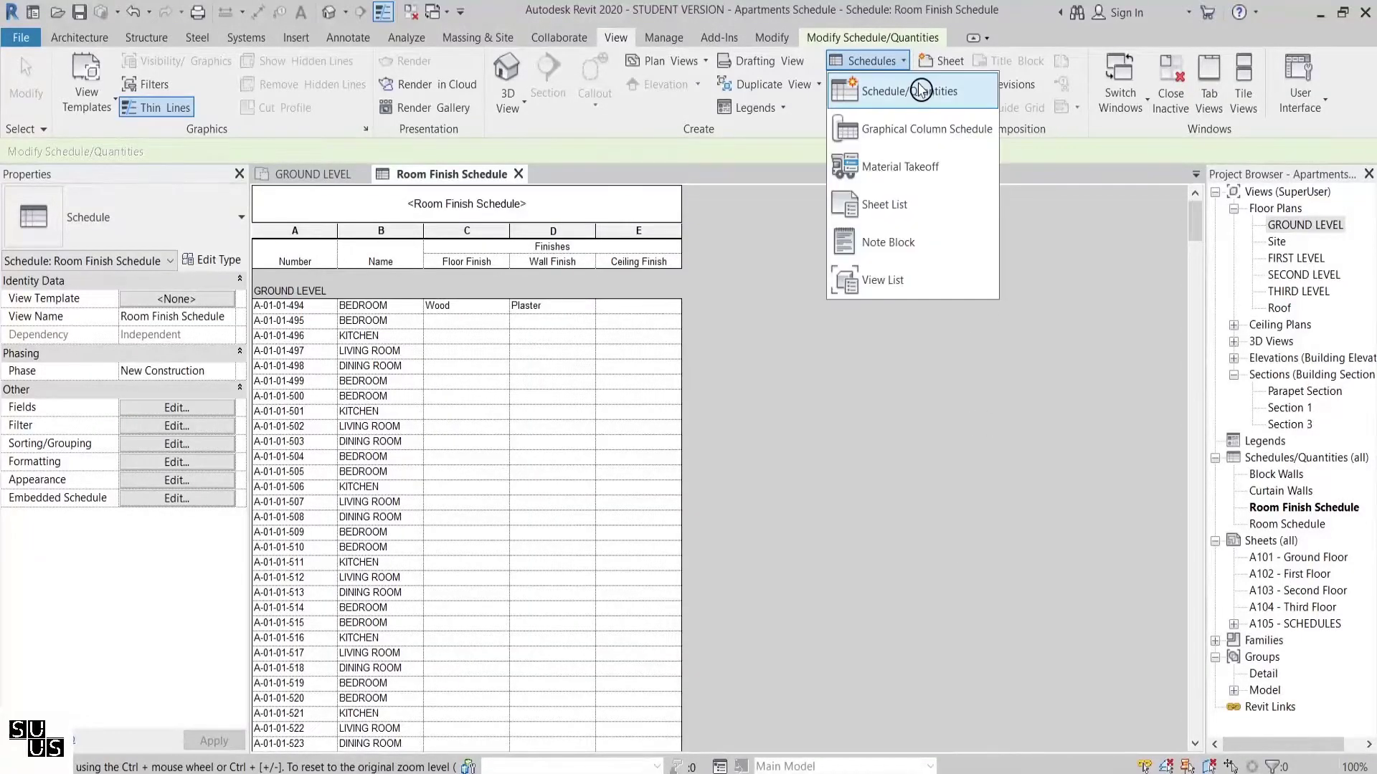
- Create a Rooms key schedule named Room Finish Key Schedule
left_click(921, 91)
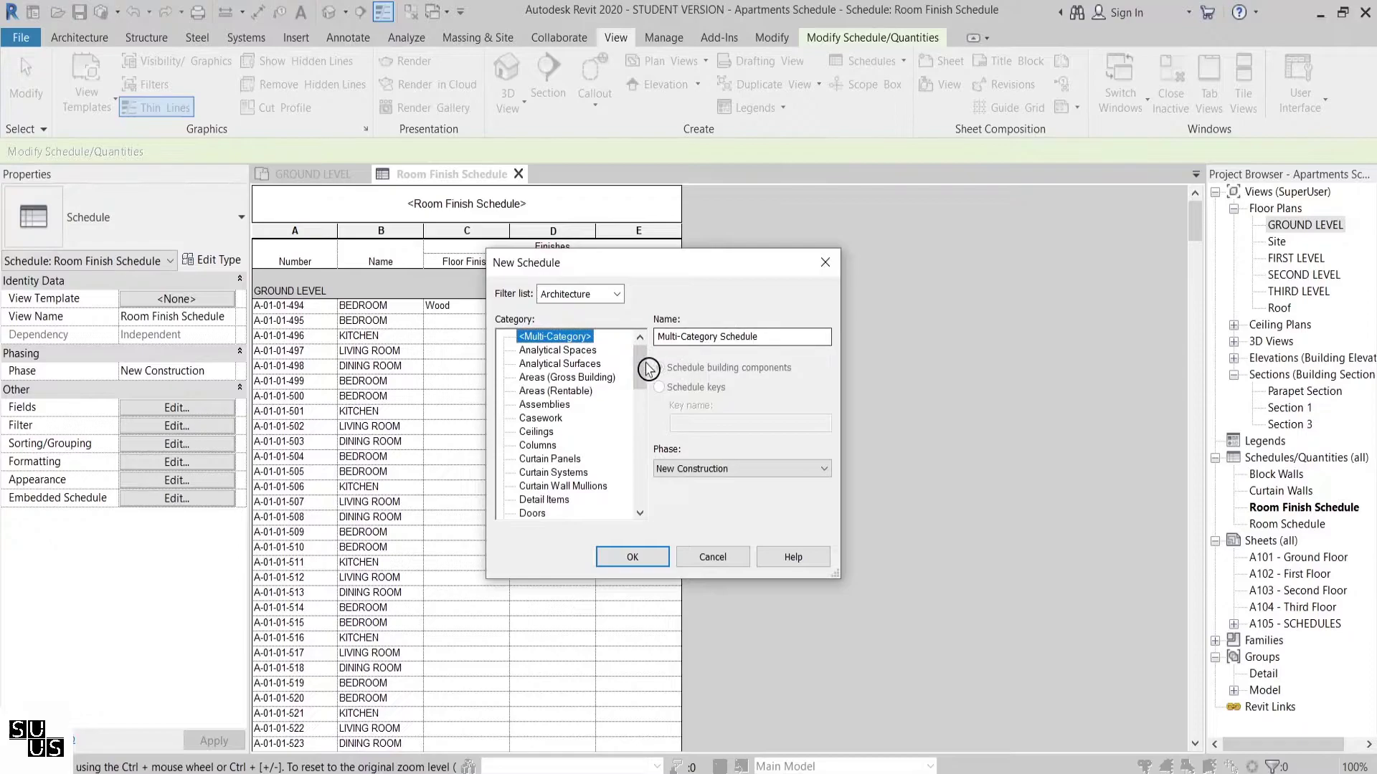
left_click_drag(639, 360, 637, 466)
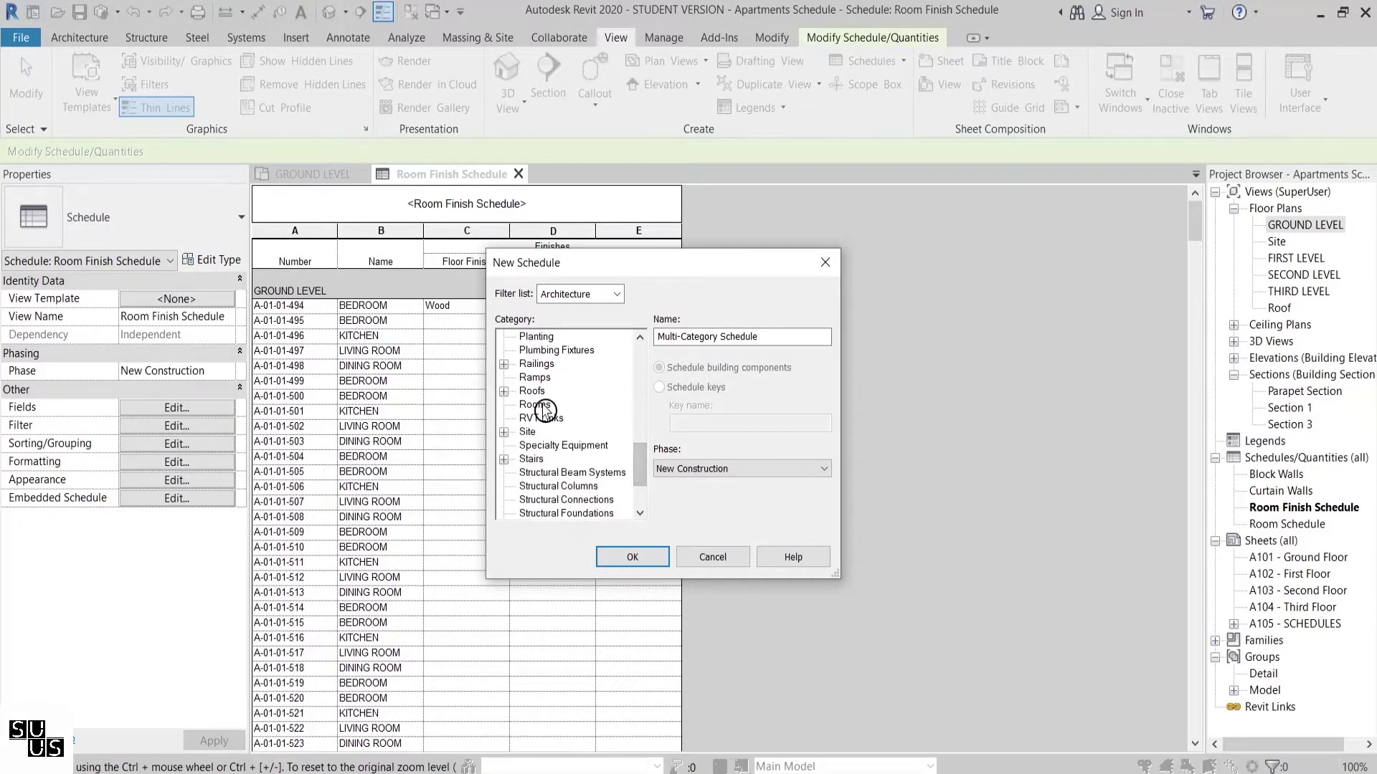
left_click(543, 407)
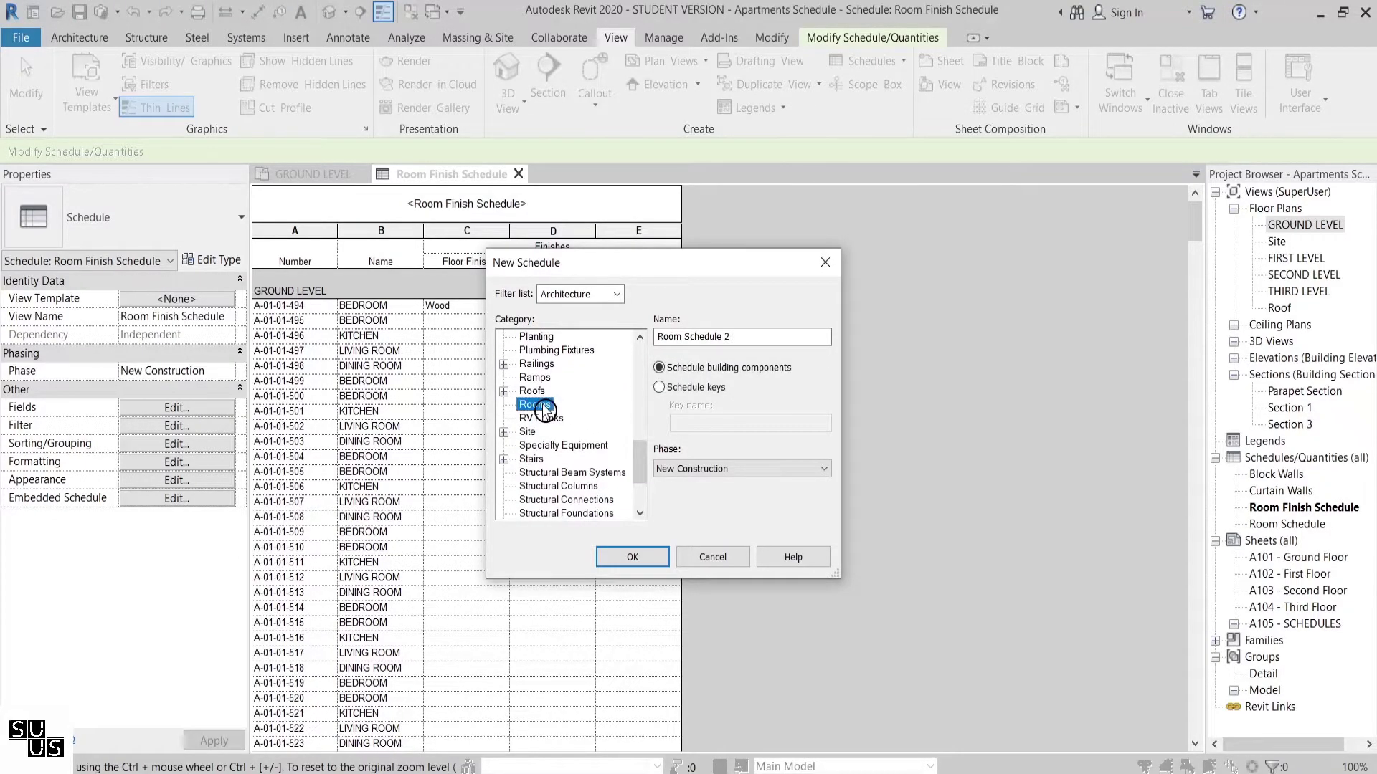
left_click(712, 388)
double_click(693, 336)
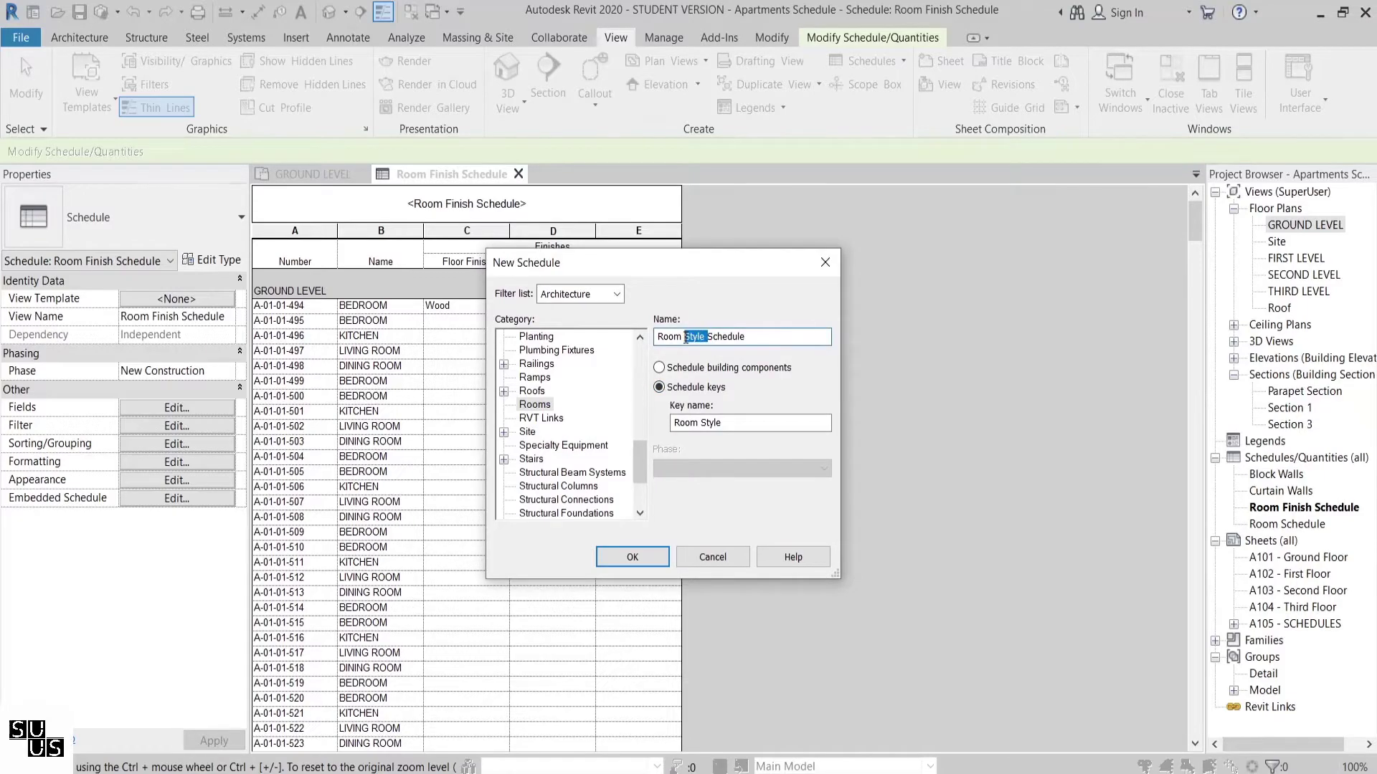
type("Finish Key")
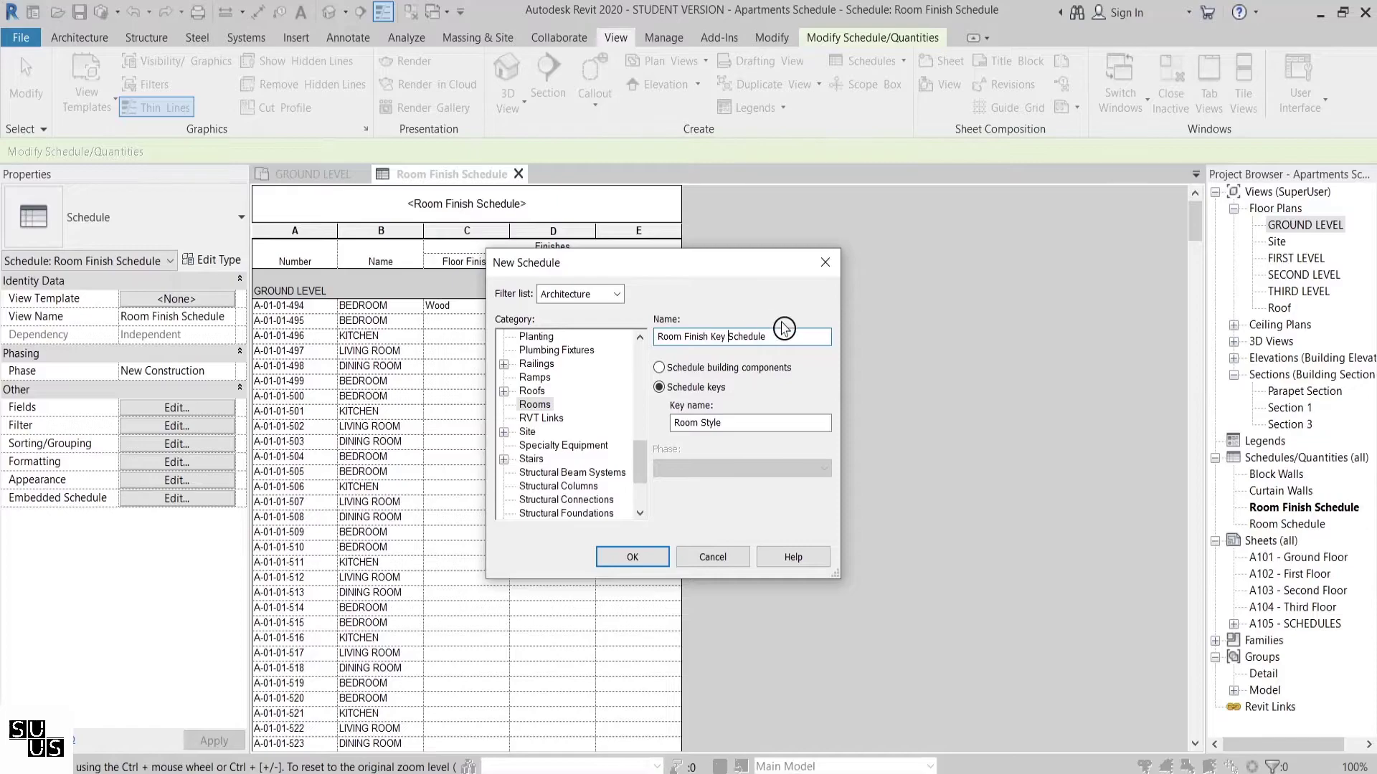
key("Tab")
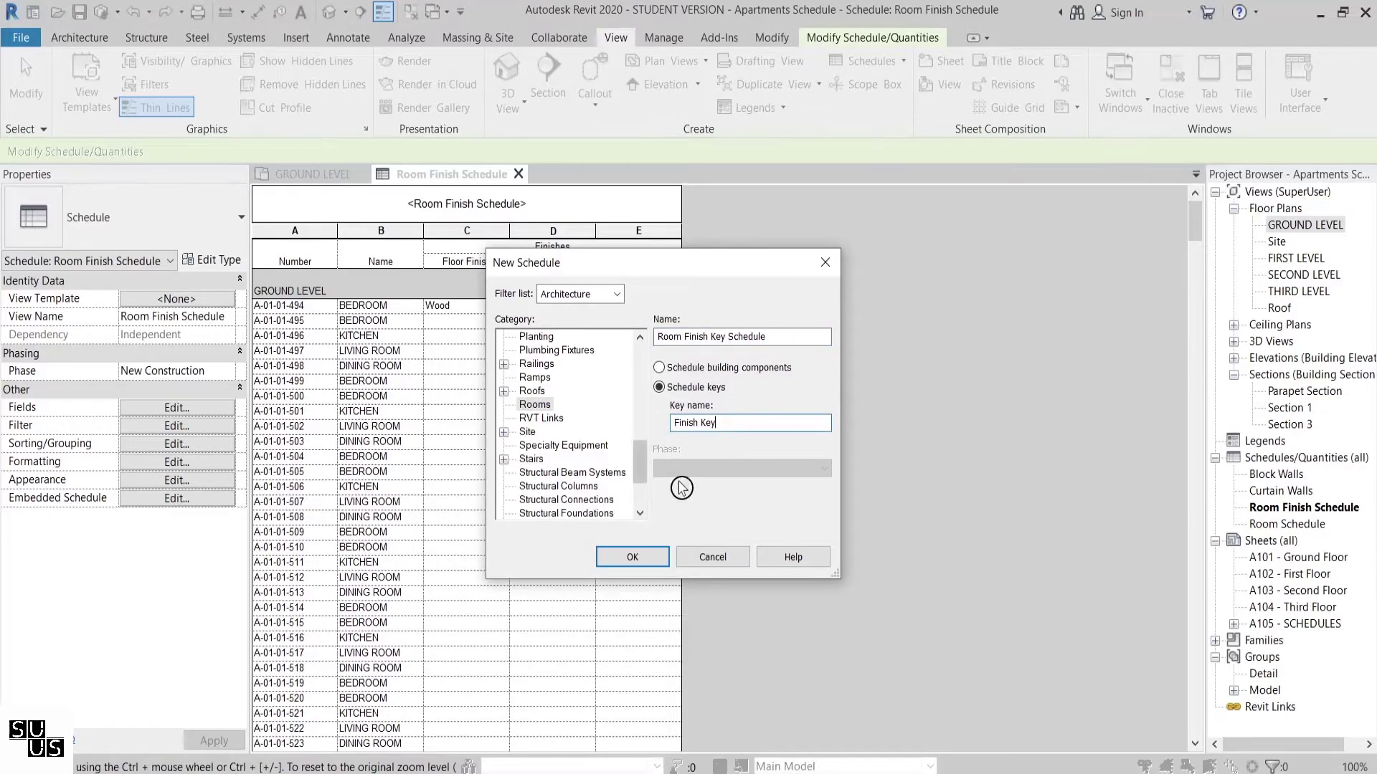
left_click(637, 557)
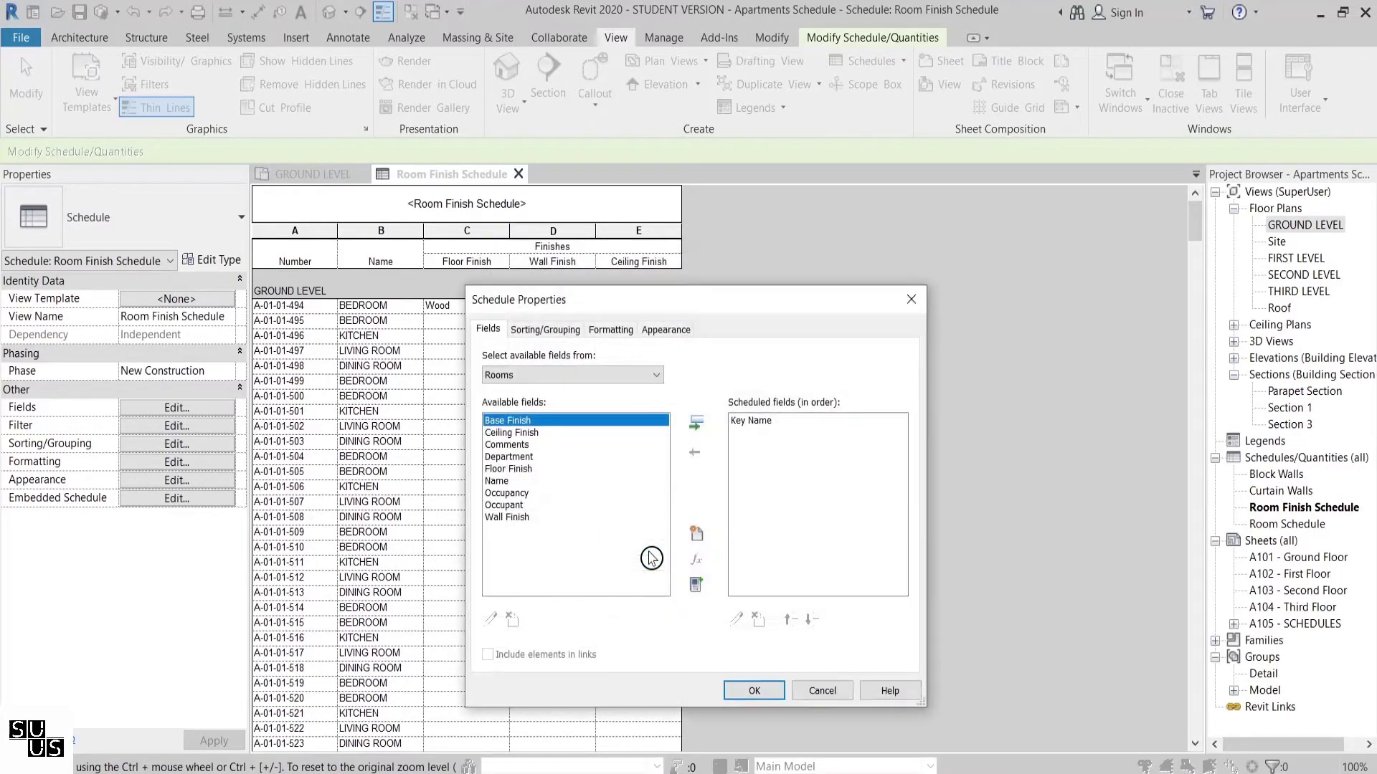
- Add Floor Finish, Wall Finish and Ceiling Finish after Key Name in the scheduled fields
left_click(772, 423)
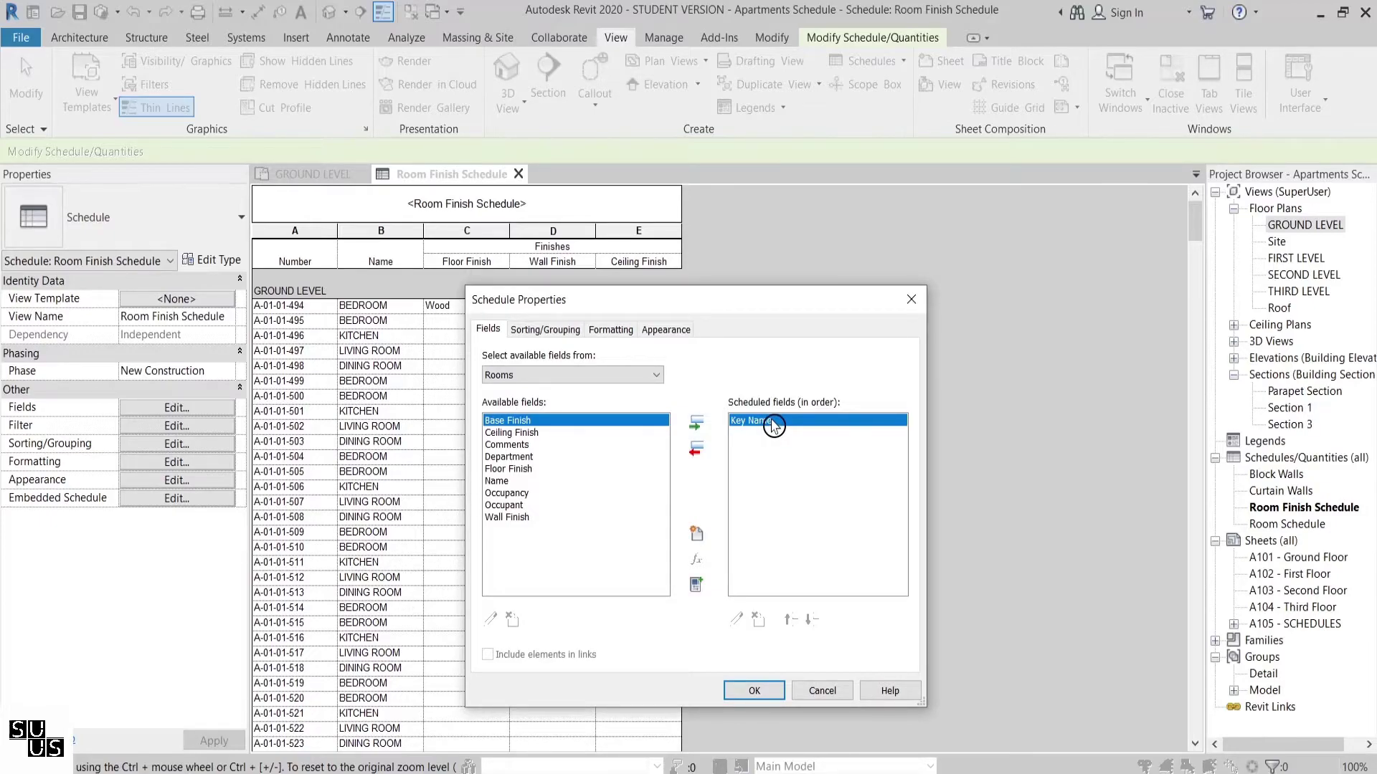
left_click(534, 470)
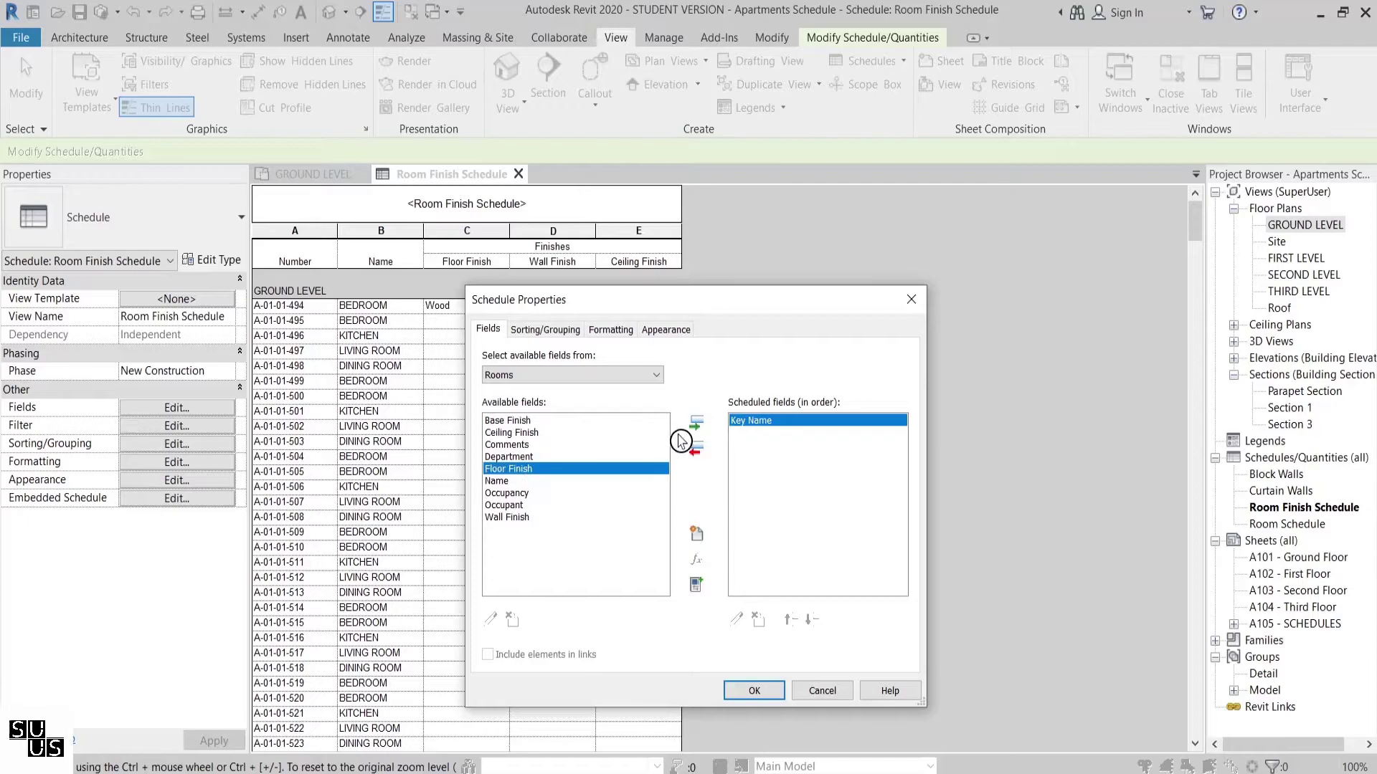
left_click(699, 428)
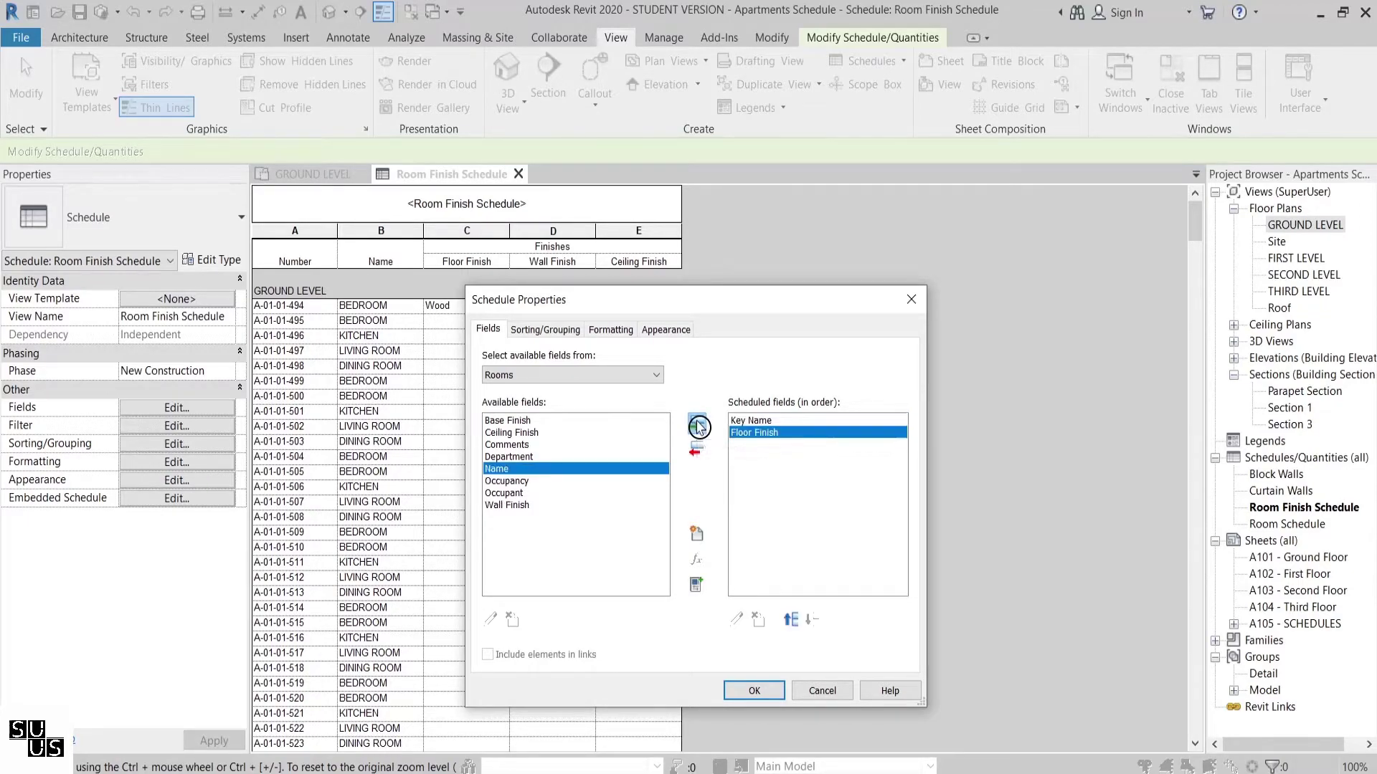
left_click(515, 505)
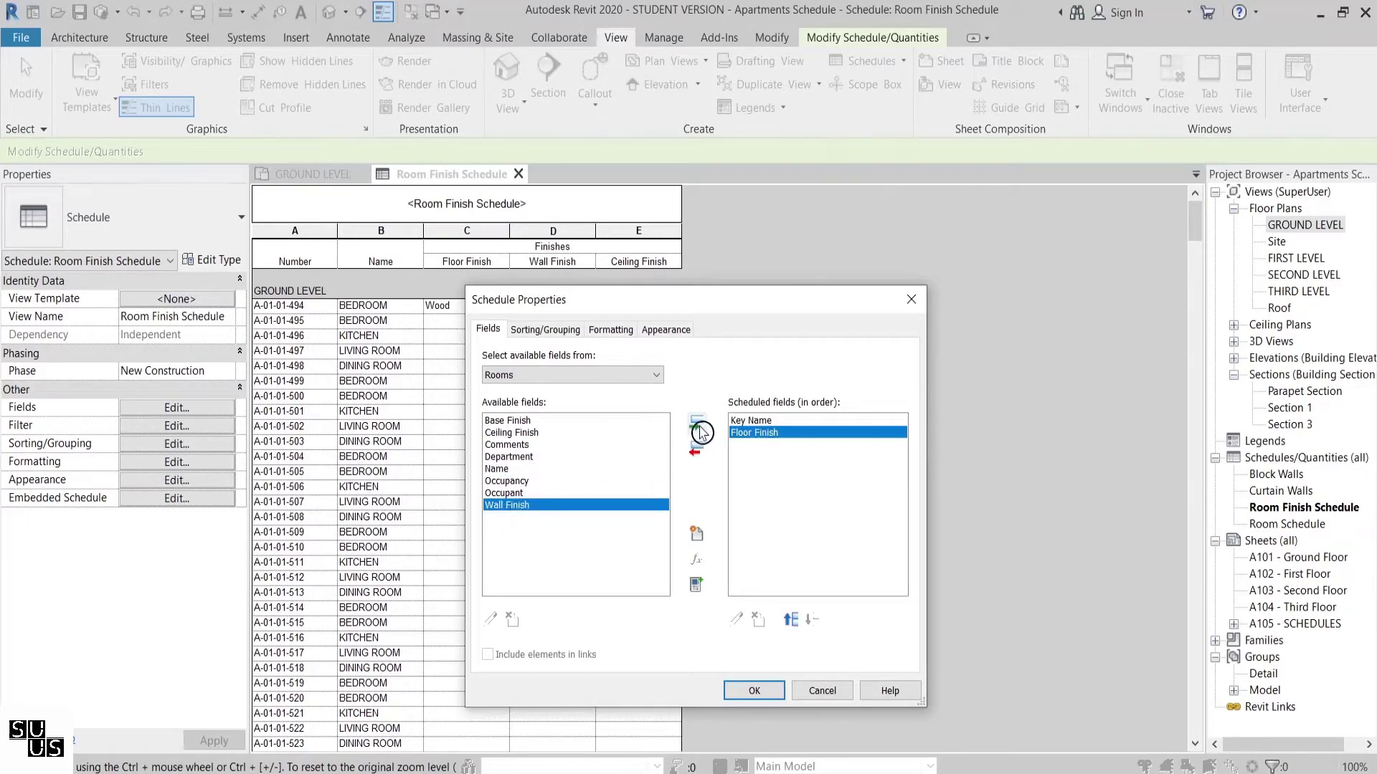
left_click(696, 424)
left_click(530, 432)
left_click(689, 430)
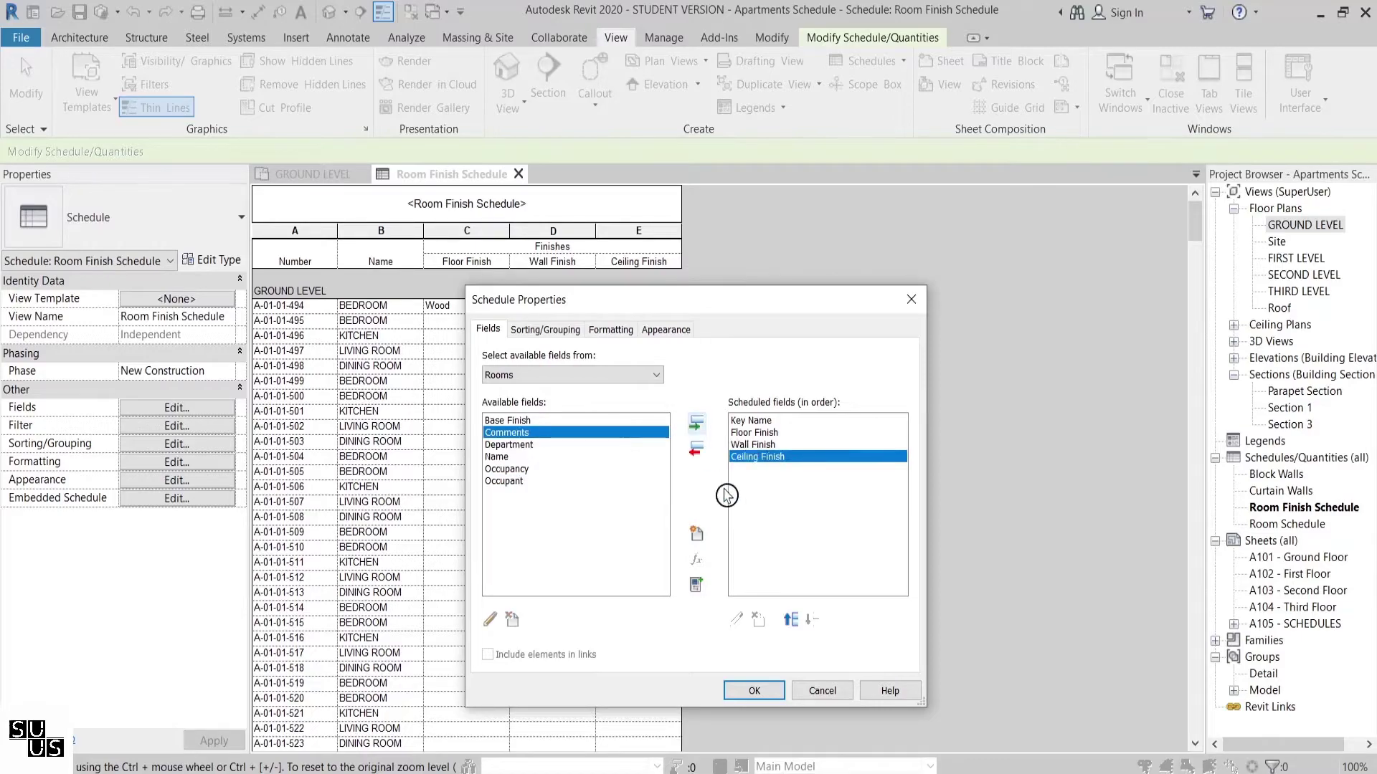
left_click(754, 691)
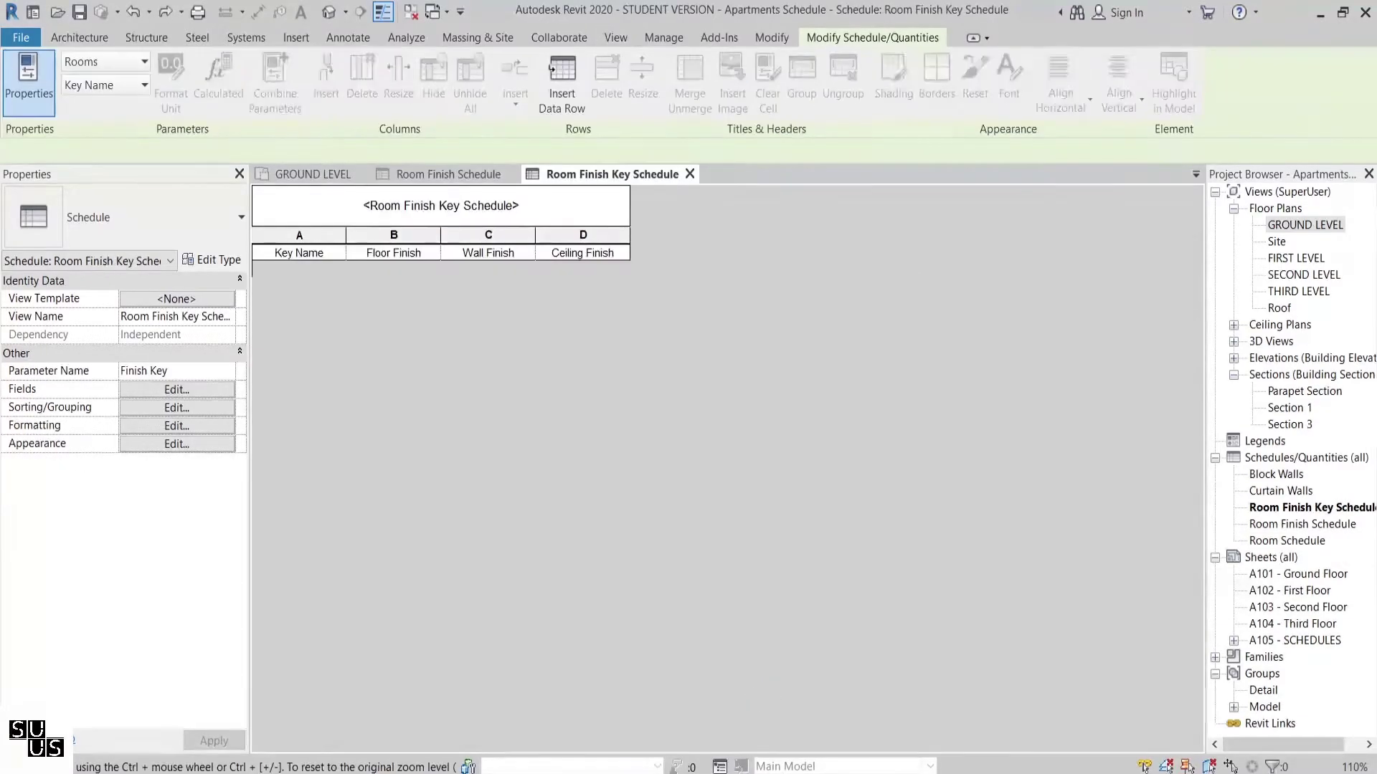
- Insert three empty data rows into the key schedule
scroll(641, 446, "up", 2, "ctrl")
scroll(640, 445, "up", 2, "ctrl")
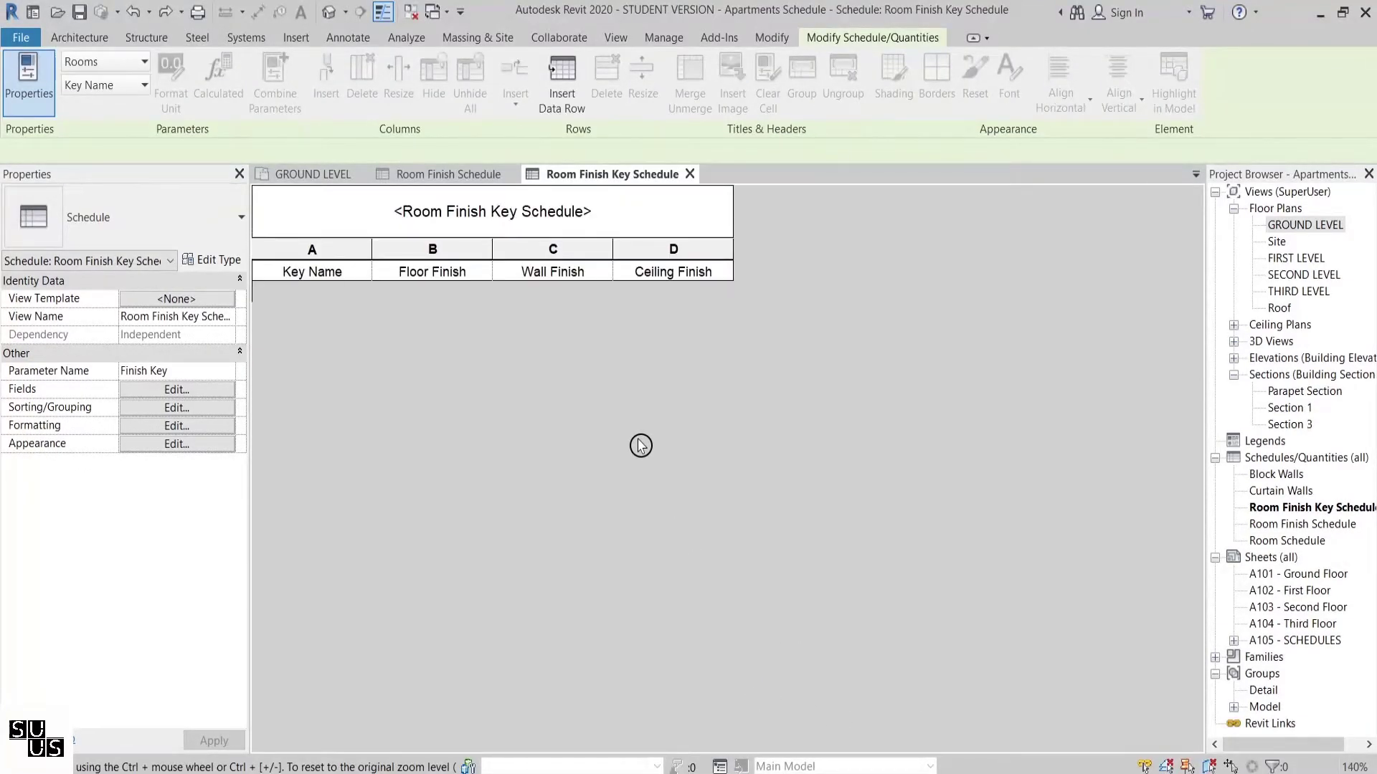
left_click(564, 104)
left_click(563, 104)
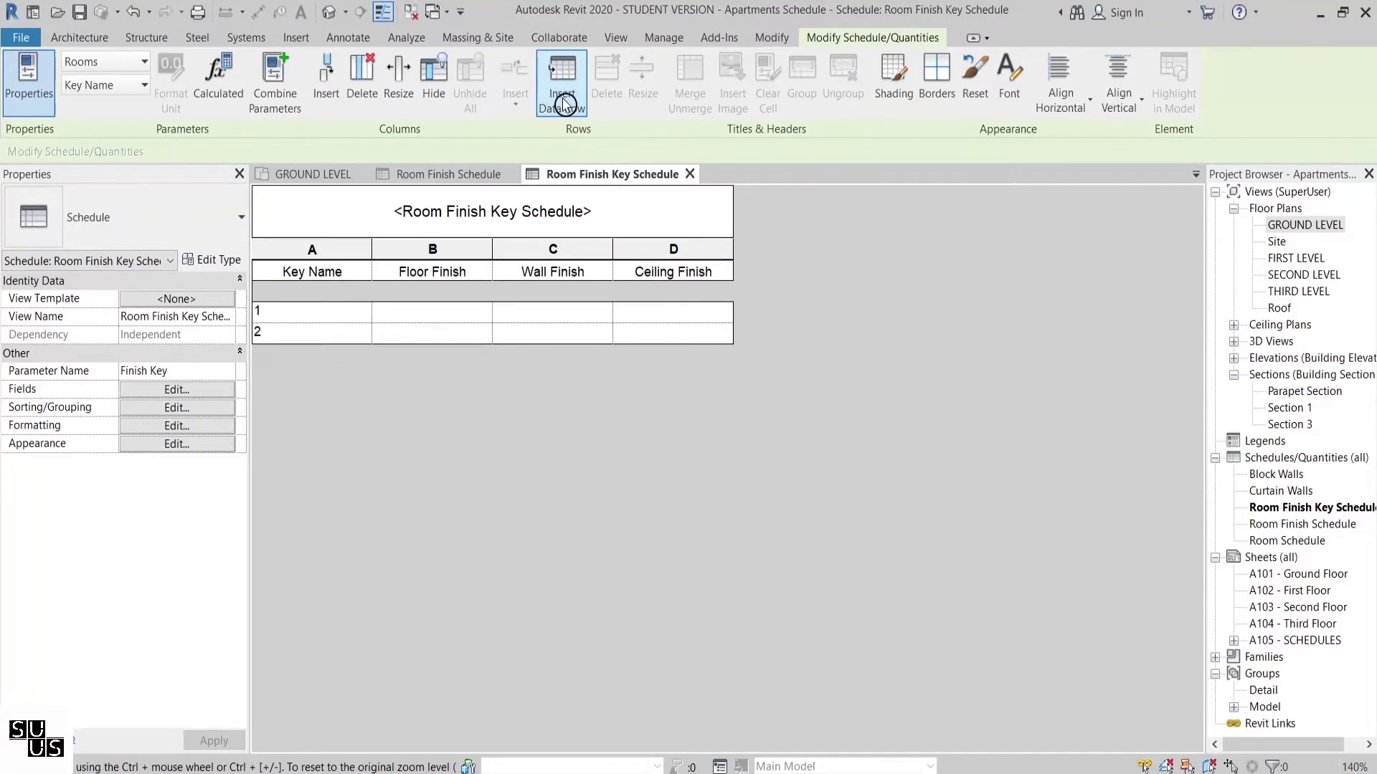
left_click(564, 104)
- Name the three keys Private Areas, Public Areas and Wet Areas
left_click(313, 309)
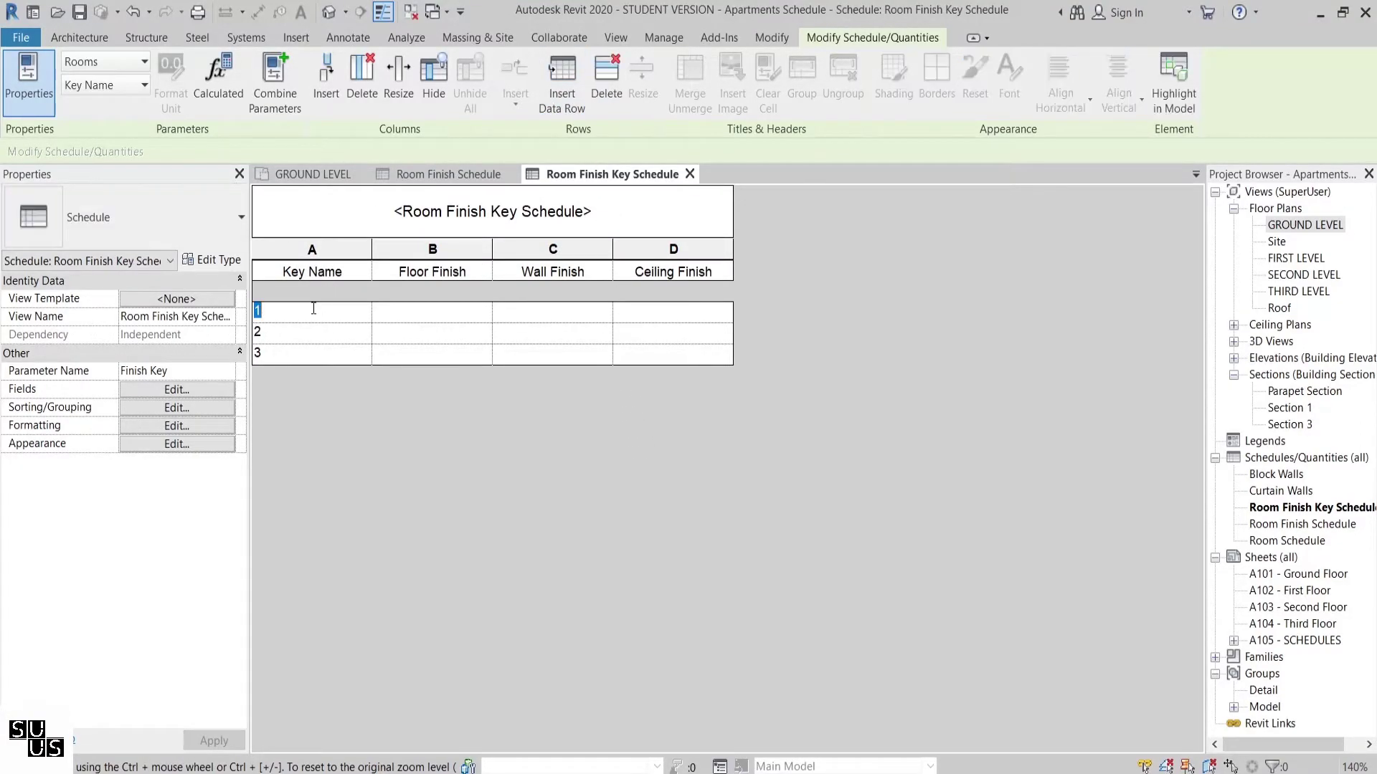
type("Private Areas")
left_click(330, 330)
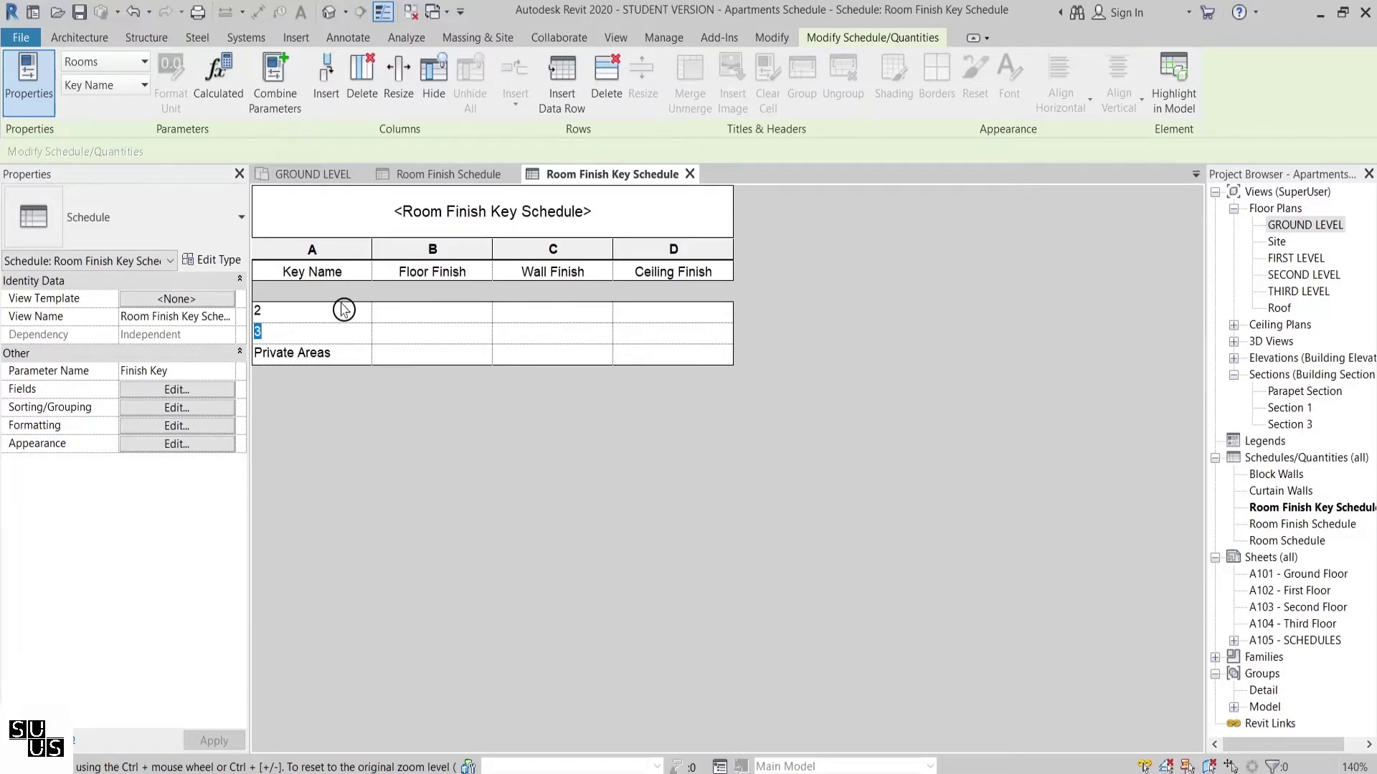
type("Public Areas")
left_click(344, 310)
type("Wet")
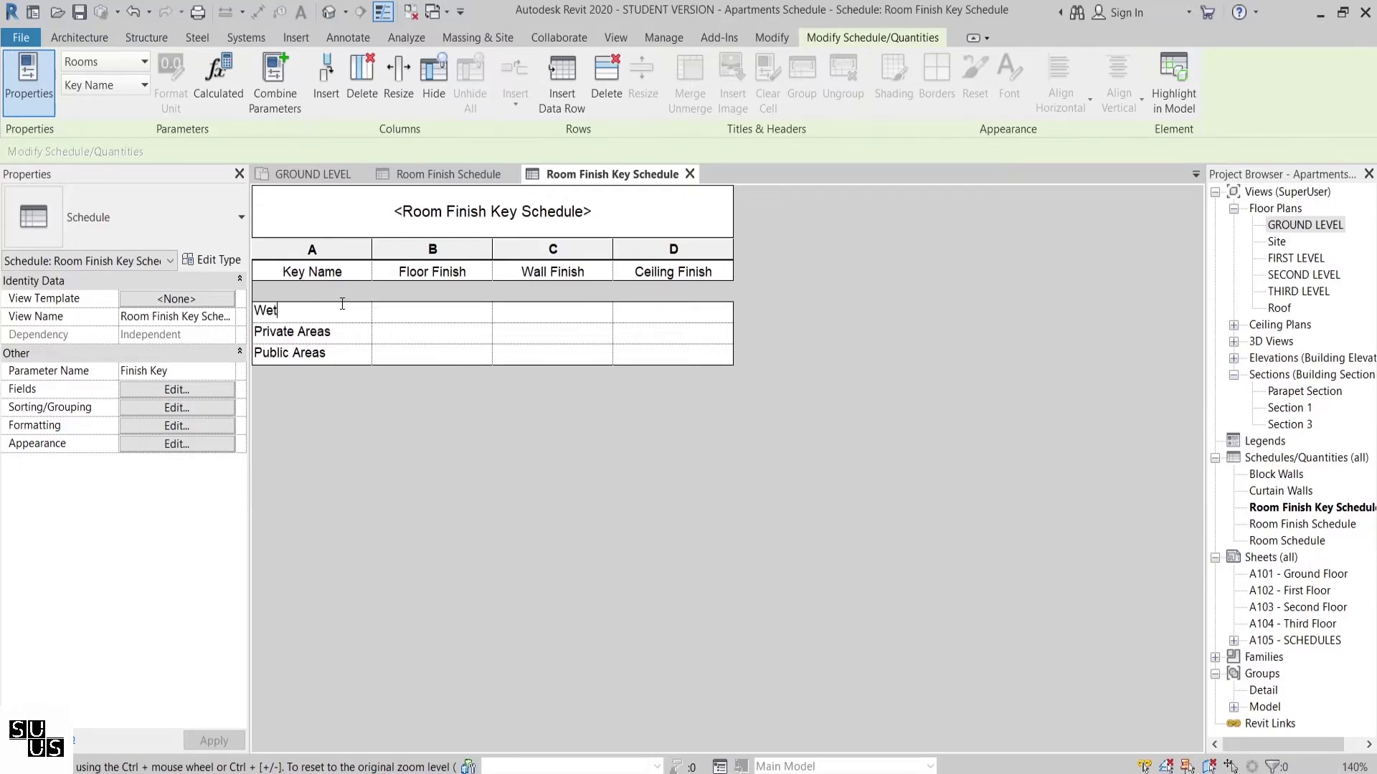
type(" Areas")
left_click(408, 444)
- Give Private Areas floor finish Wood and wall finish Plaster & Paint
left_click(456, 310)
type("Wood")
left_click(537, 310)
type("Pla")
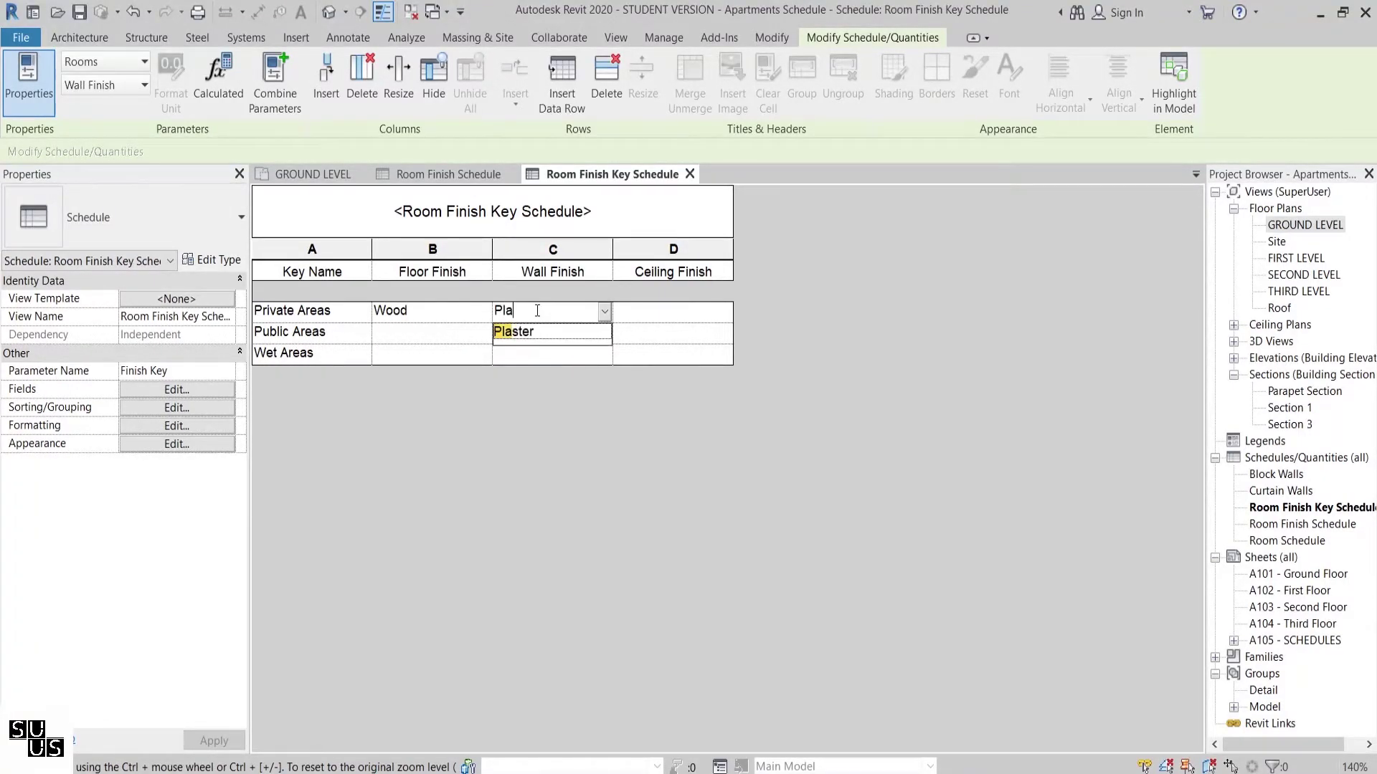
type("ster & Paint")
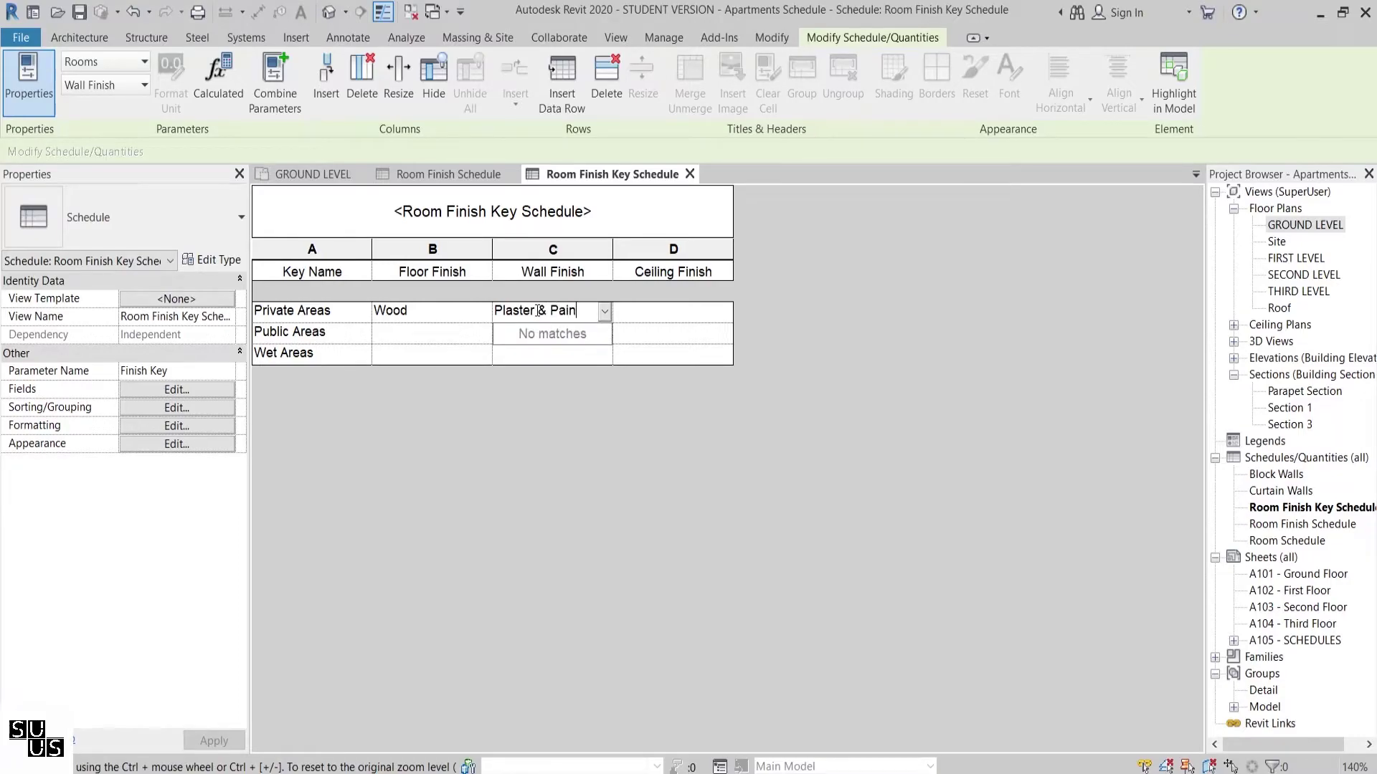
left_click(583, 387)
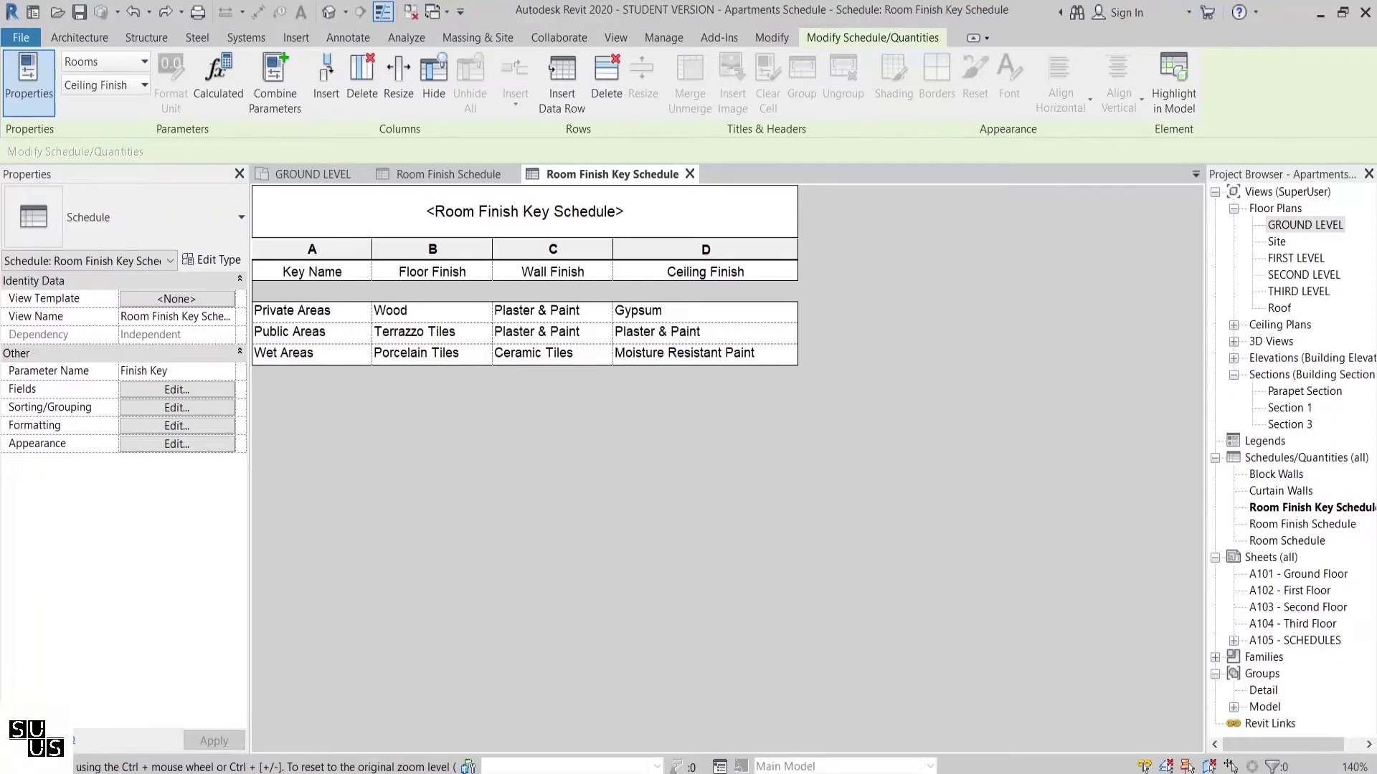
- Add a Finish Key column to the Room Finish Schedule
left_click(467, 175)
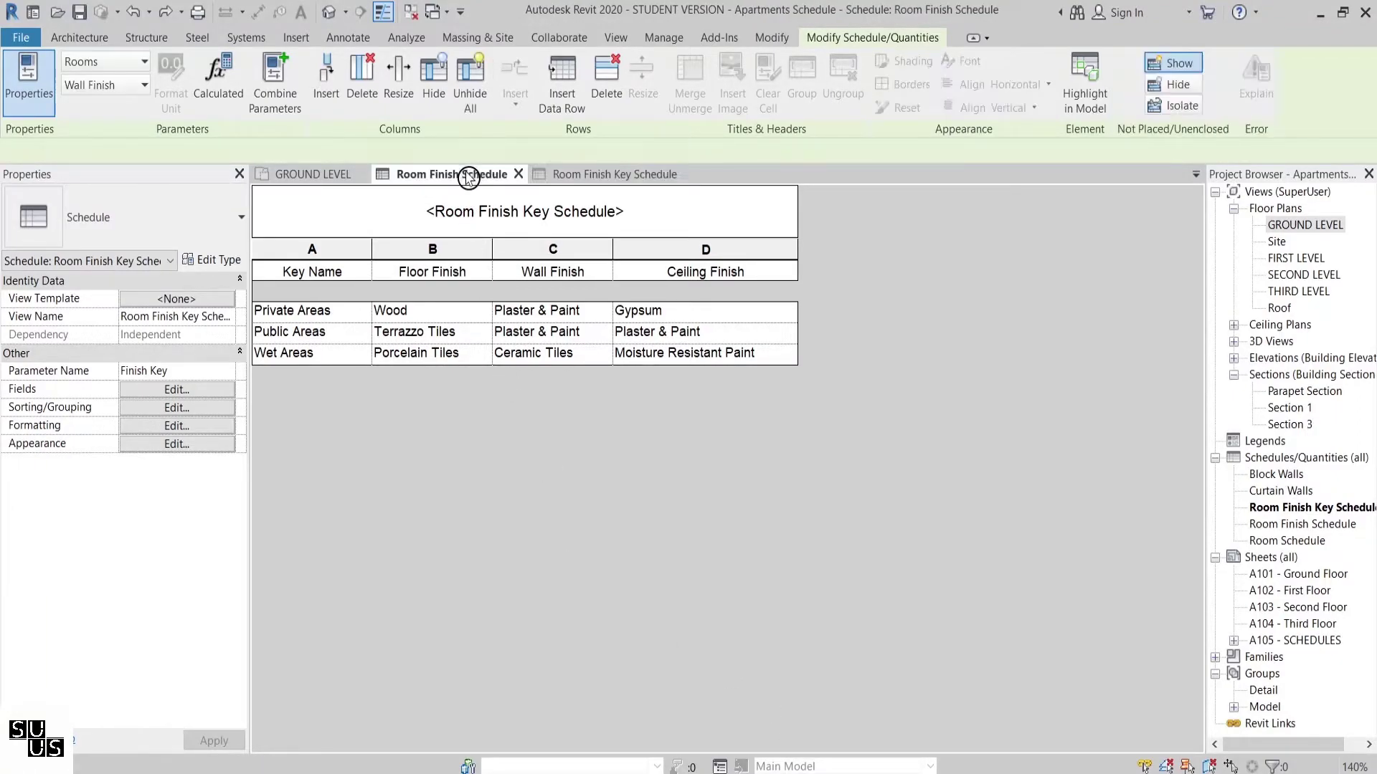
left_click(222, 408)
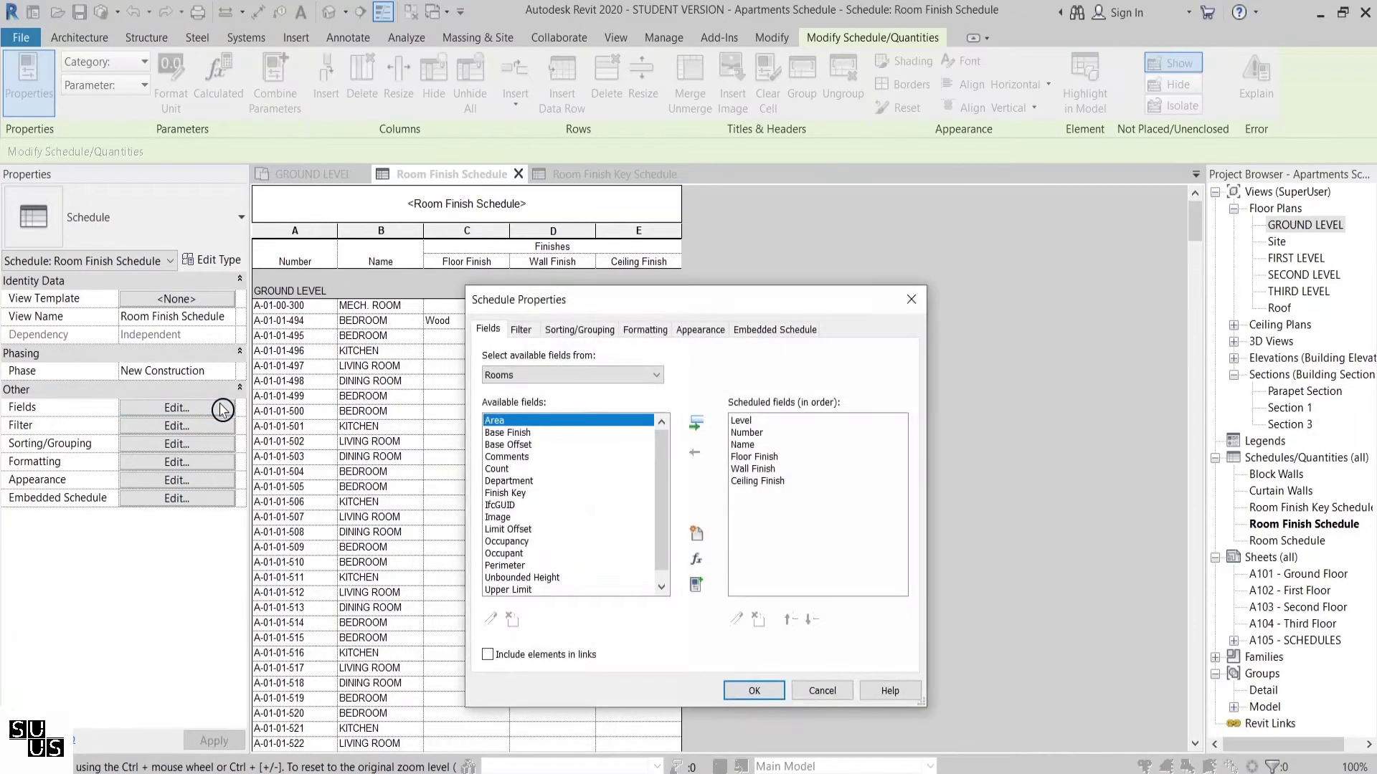
left_click(533, 494)
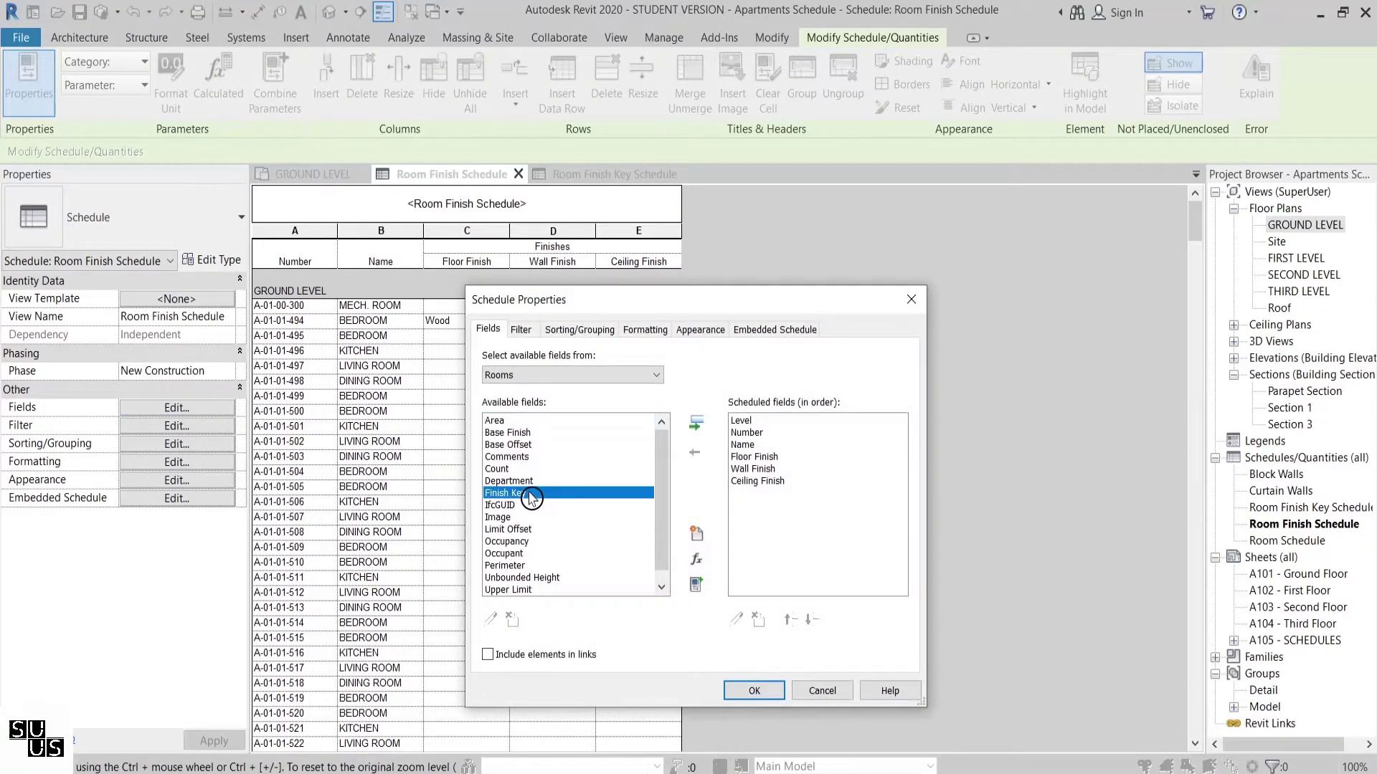
left_click(702, 425)
left_click(758, 689)
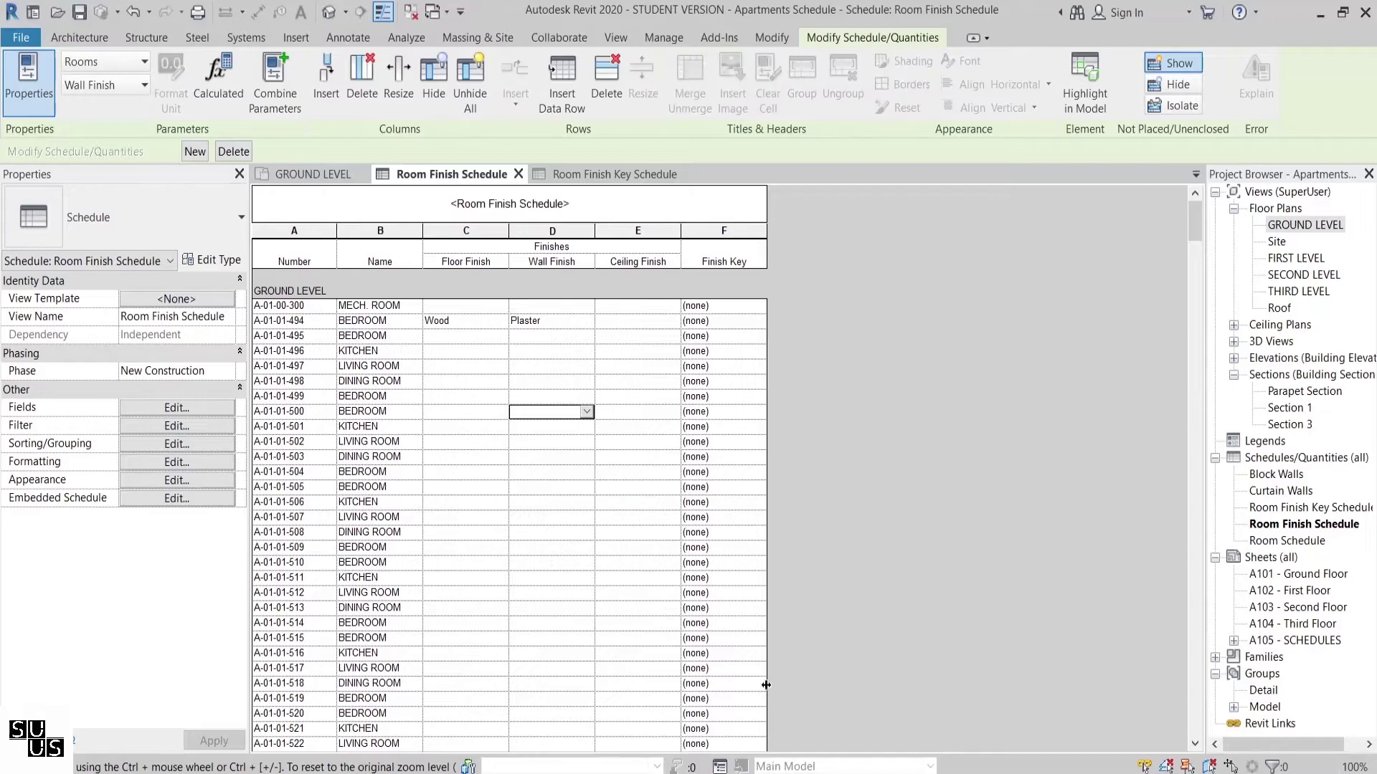
- Assign Private Areas to rooms A-01-01-494, 495 and 497, and Wet Areas to kitchen 496
left_click(763, 322)
left_click(765, 323)
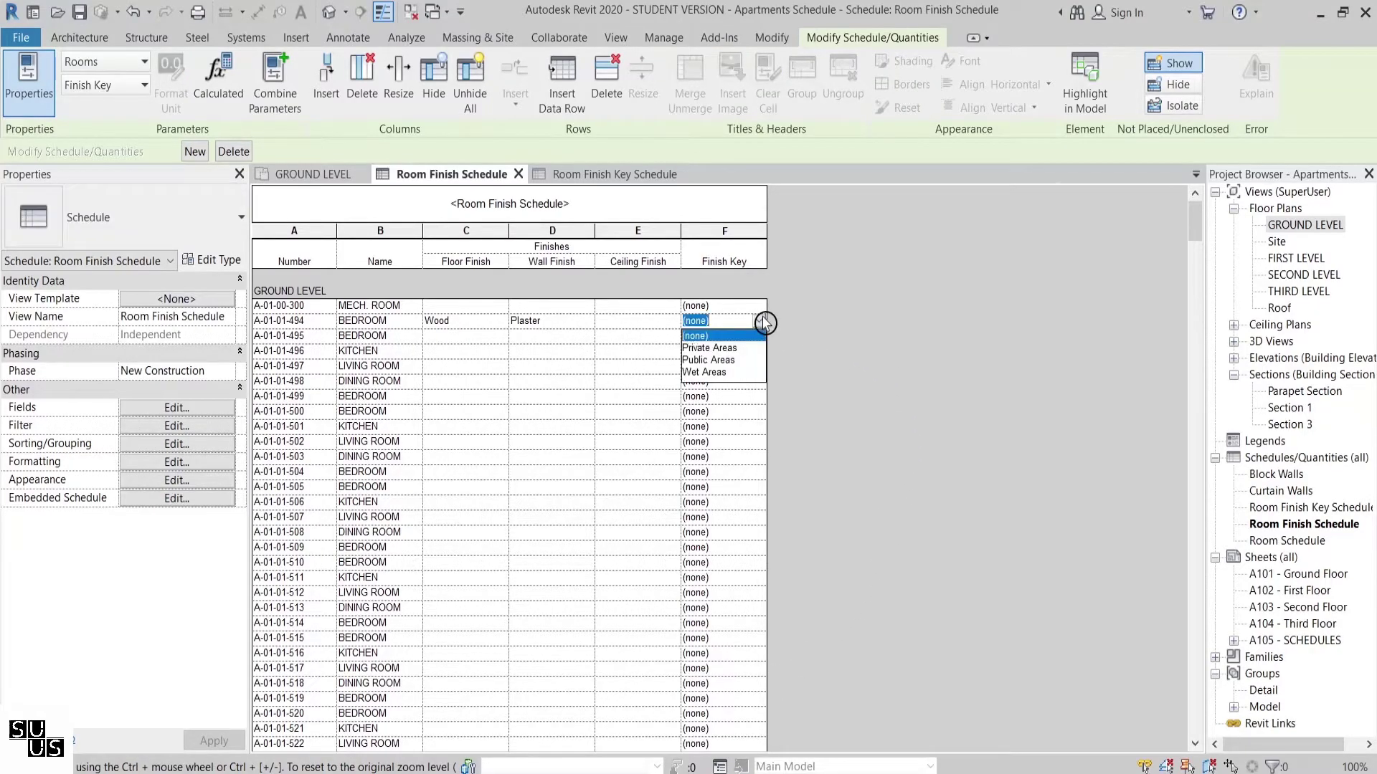
left_click(746, 349)
left_click(763, 339)
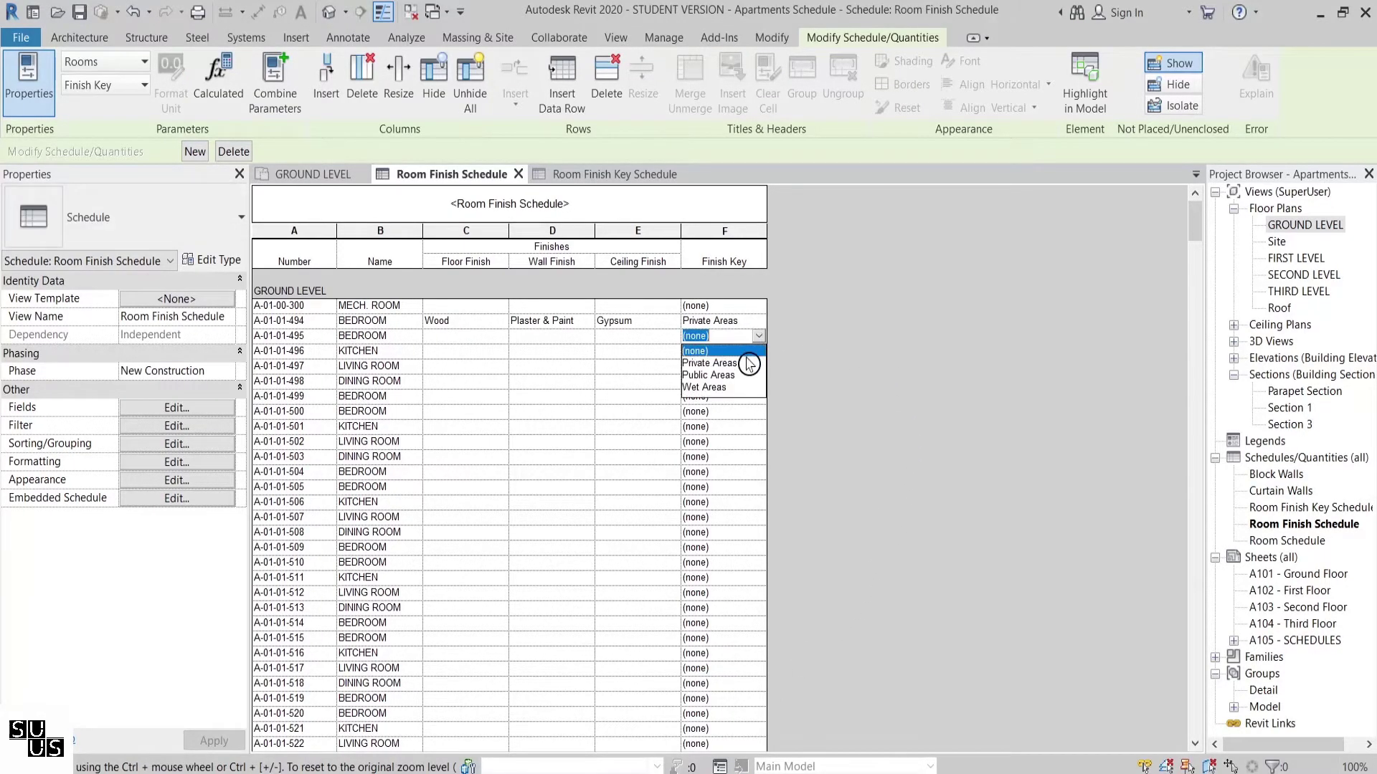
left_click(748, 365)
left_click(739, 351)
left_click(758, 350)
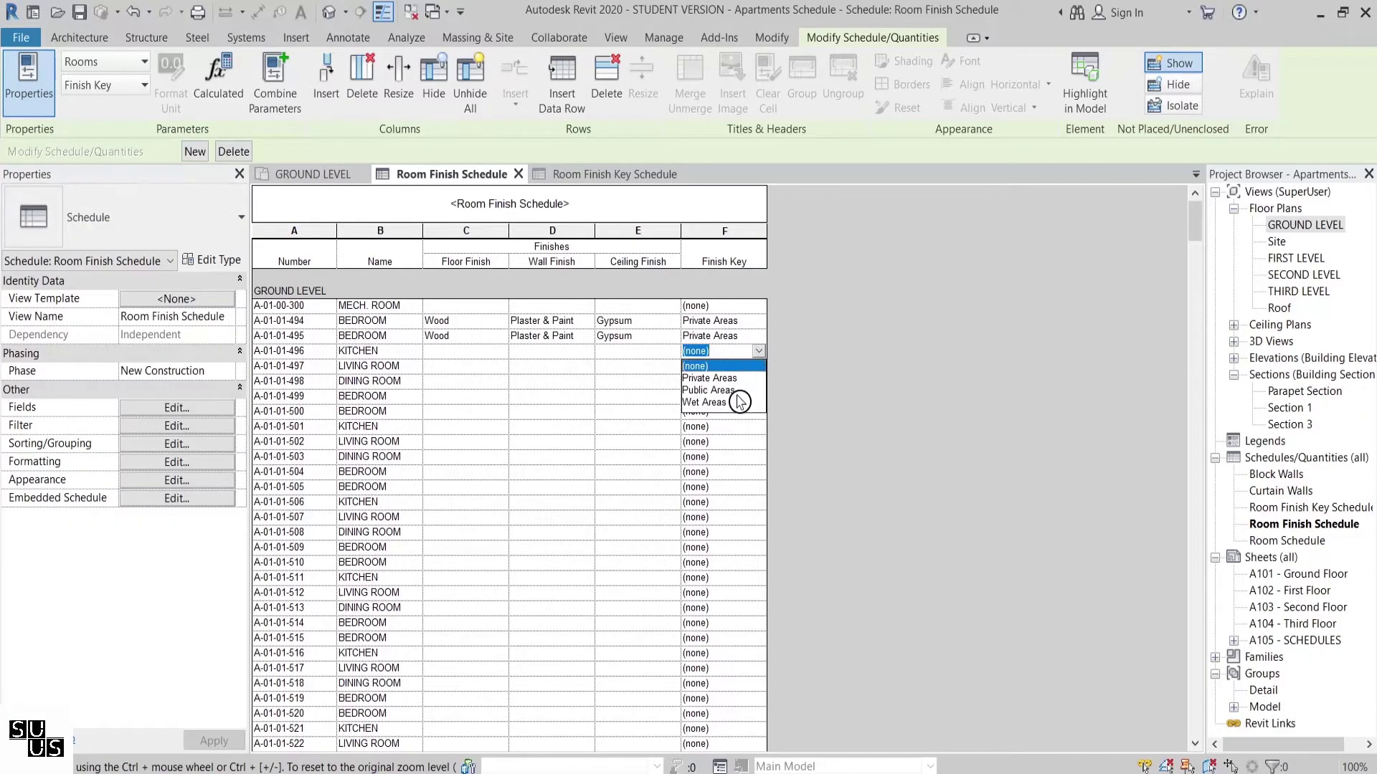
left_click(738, 402)
left_click(760, 370)
left_click(758, 367)
left_click(742, 395)
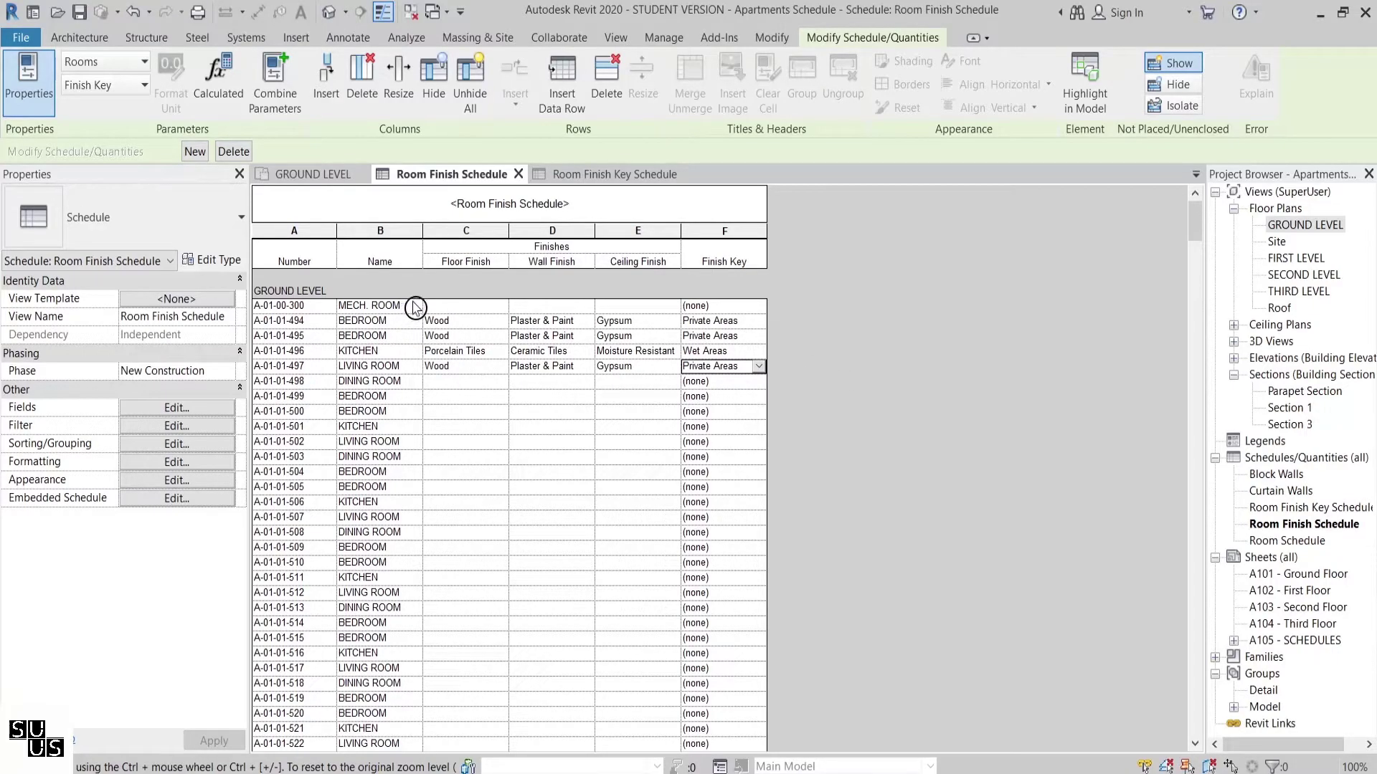
left_click(462, 307)
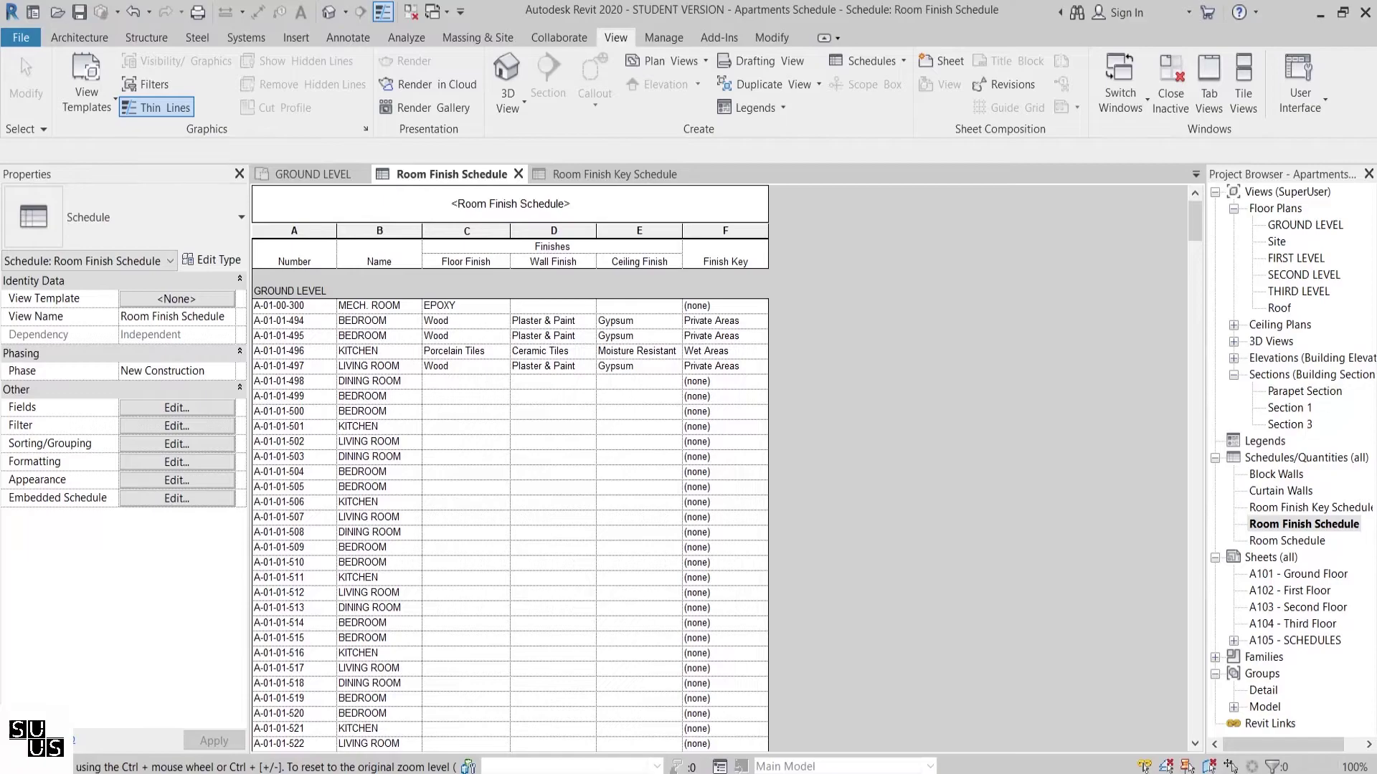
- Duplicate the Room Finish Schedule as a new view
right_click(1281, 524)
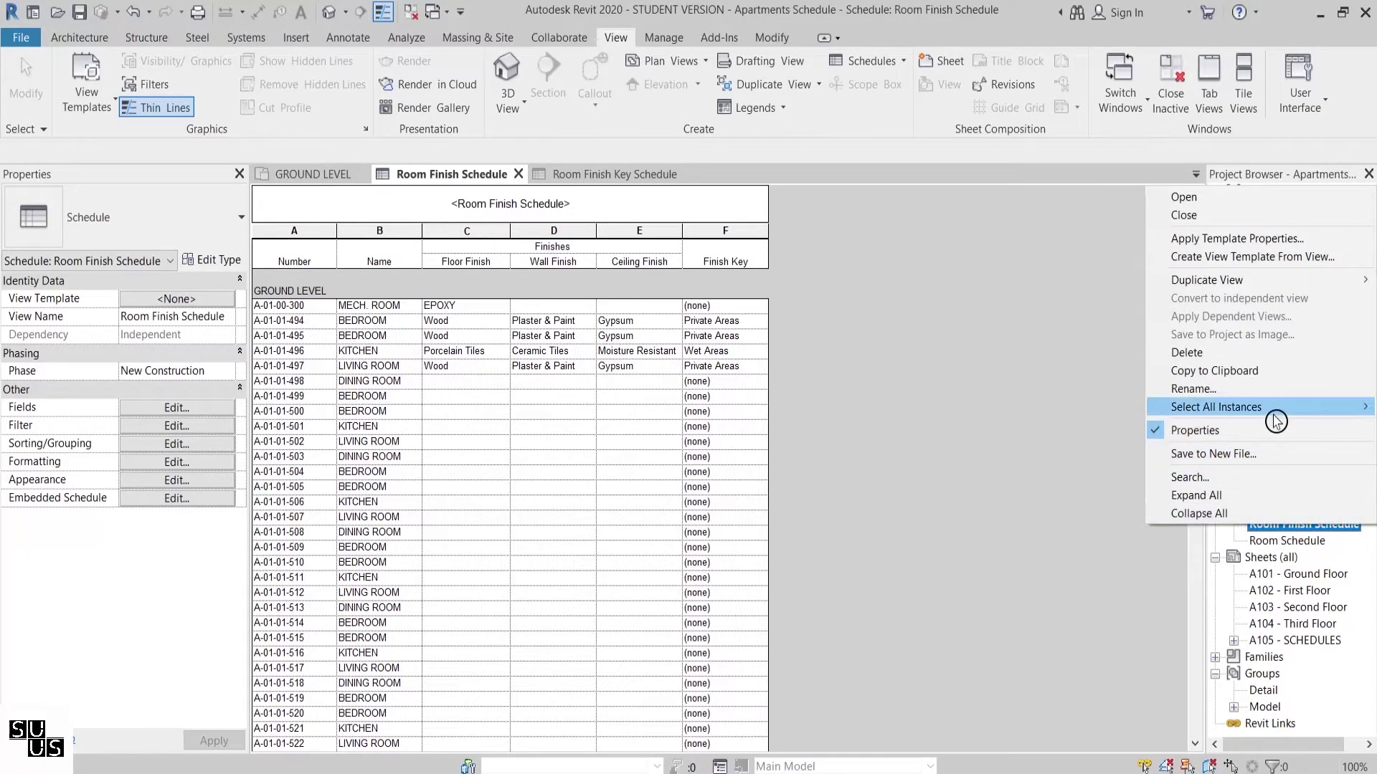
mouse_move(1295, 279)
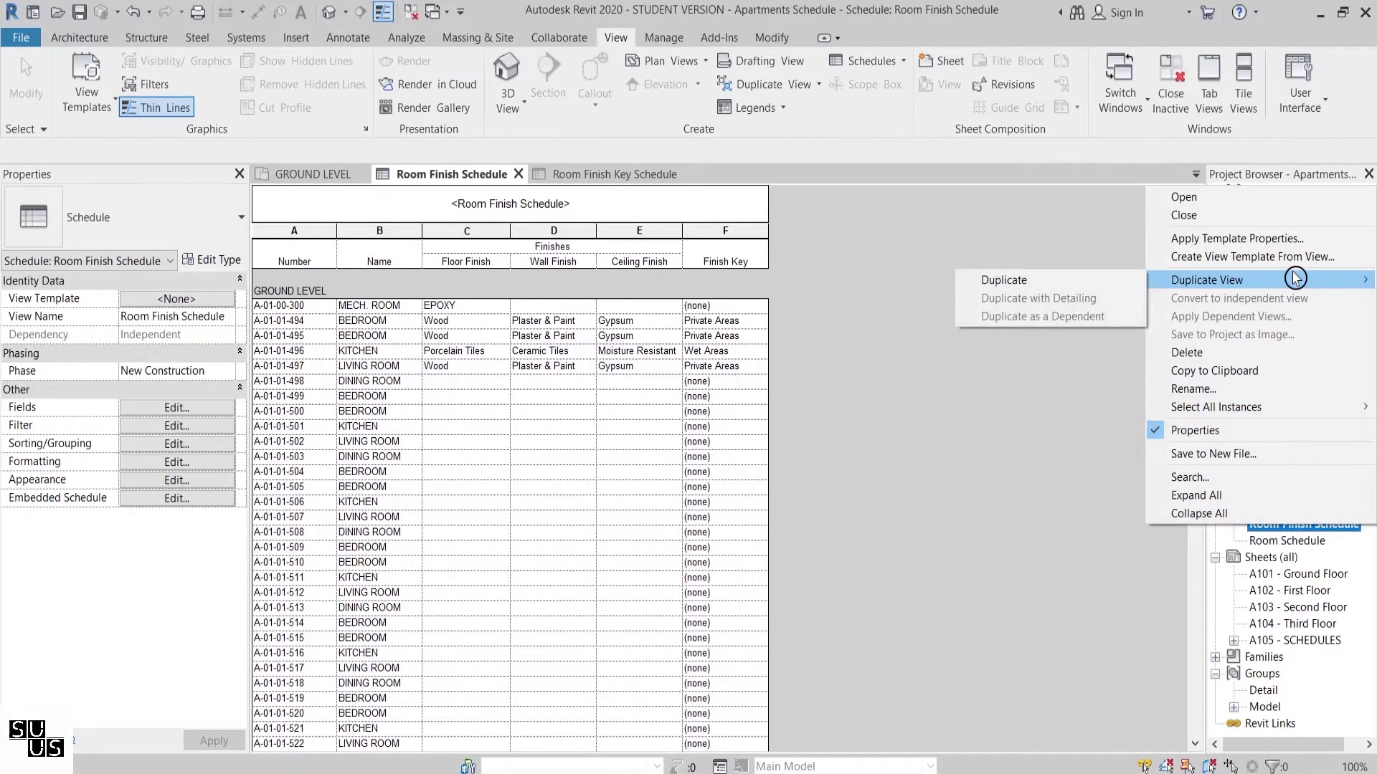
left_click(1049, 279)
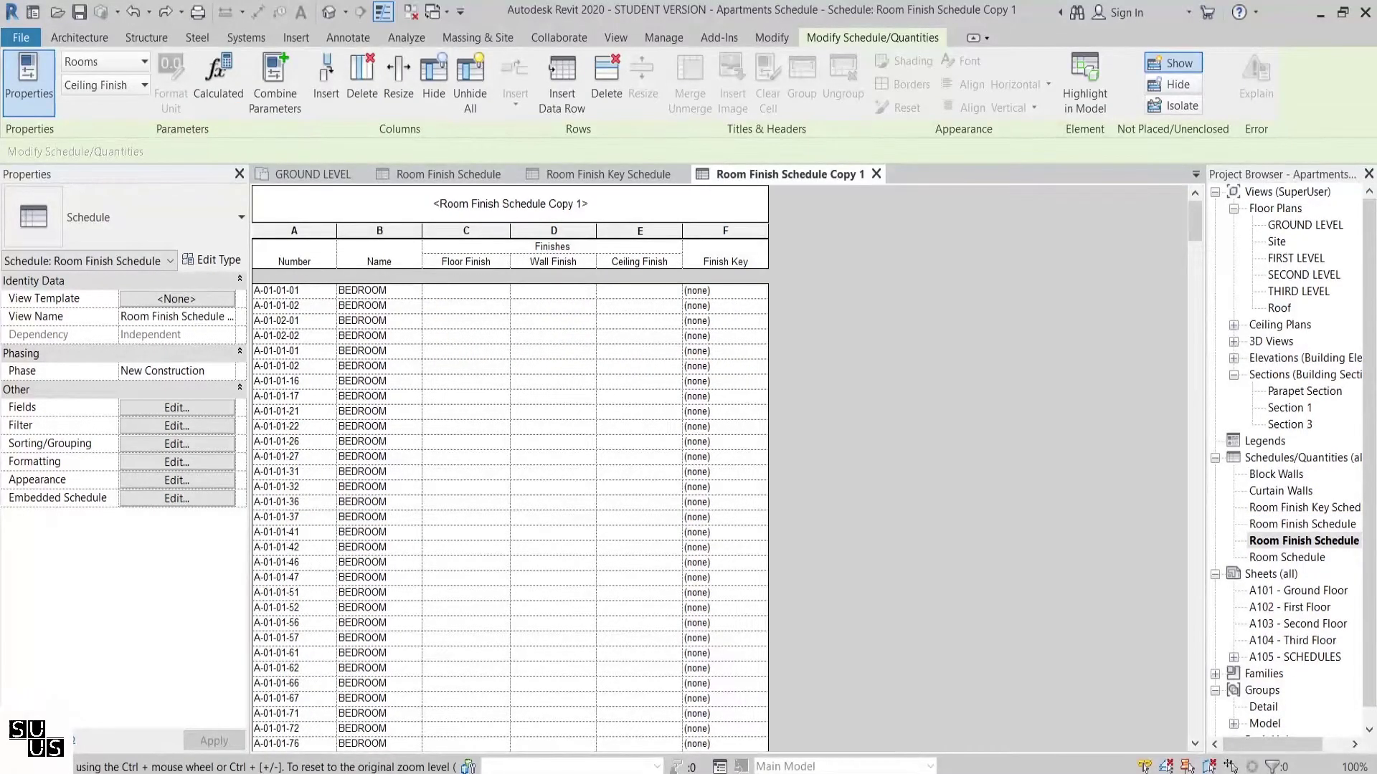
- Remove the Number field from the copy's scheduled fields
left_click(219, 445)
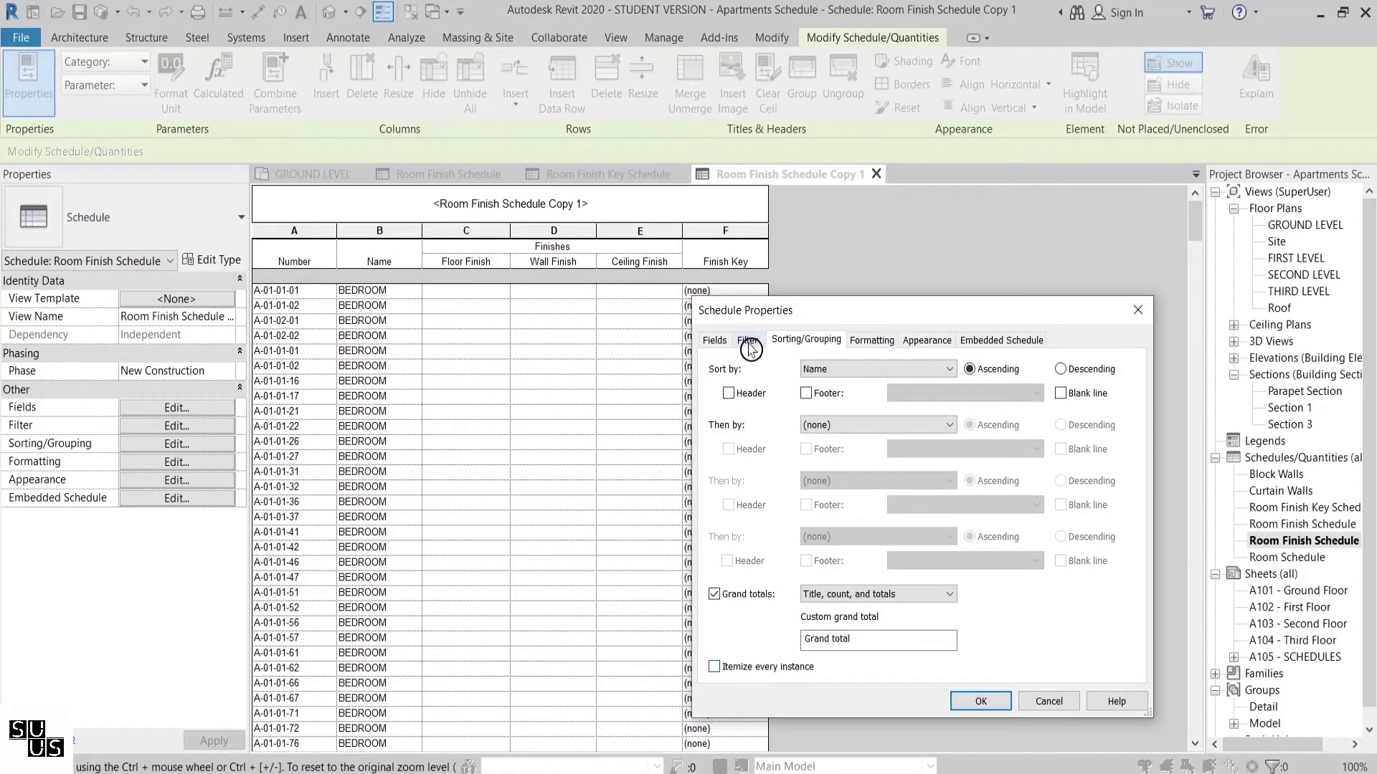
left_click(715, 340)
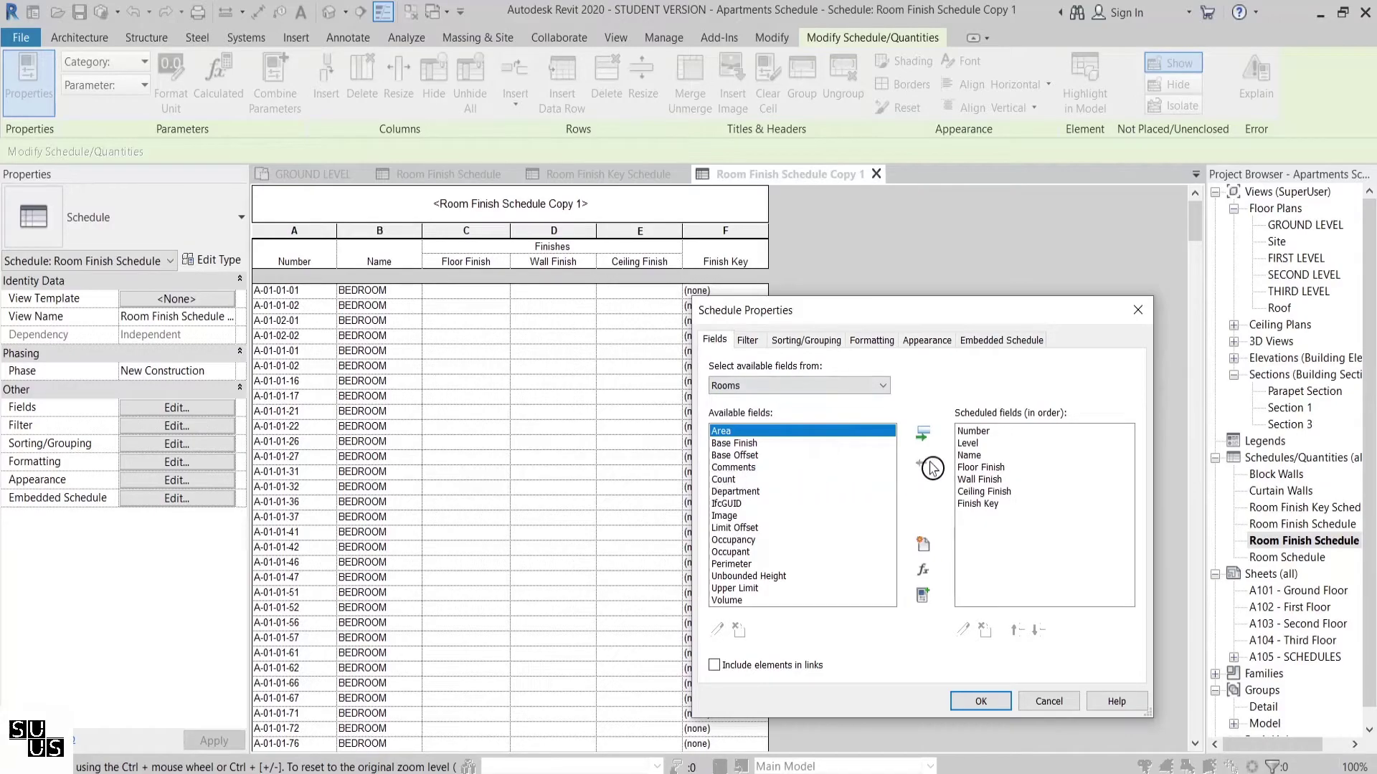
left_click(969, 431)
left_click(923, 460)
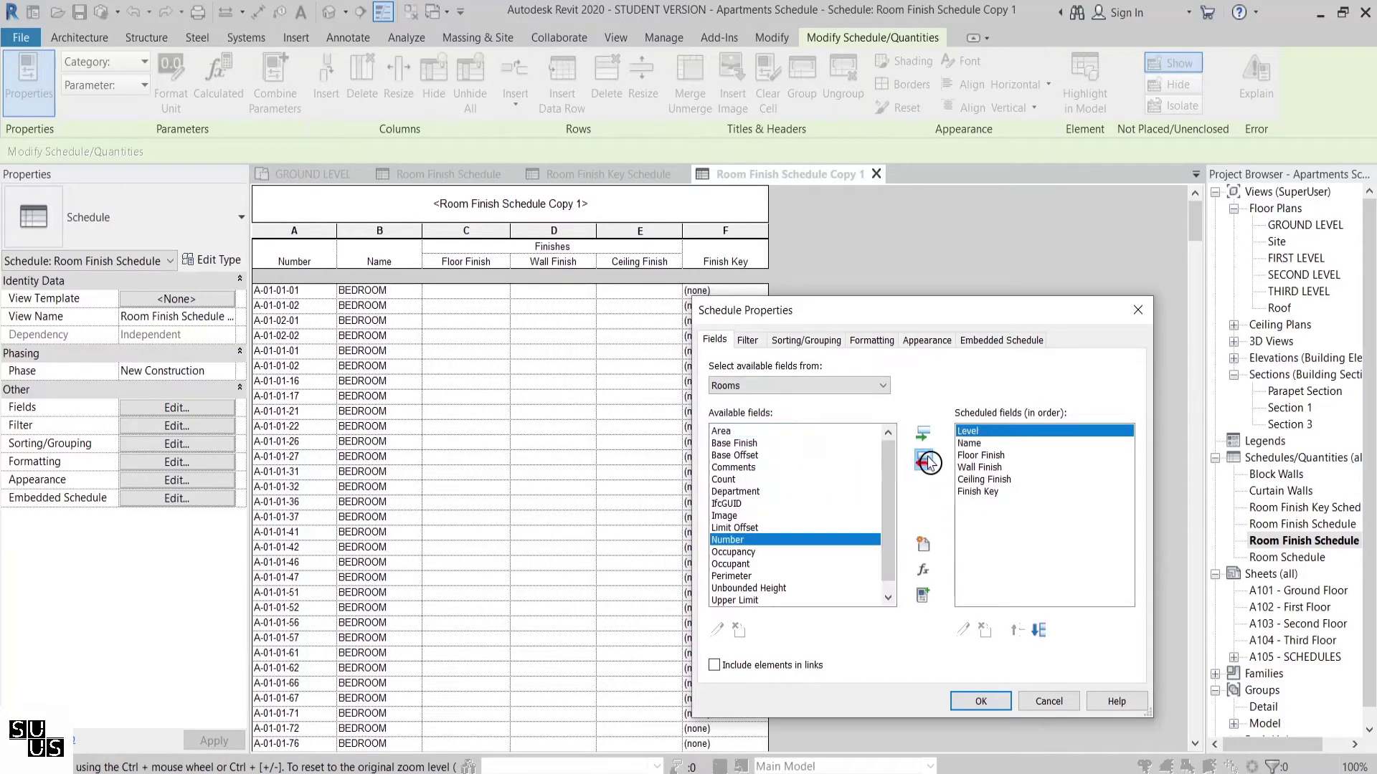
- Apply the copy's properties, then key BEDROOM as Private Areas and BRIDGE as Public Areas
left_click(999, 702)
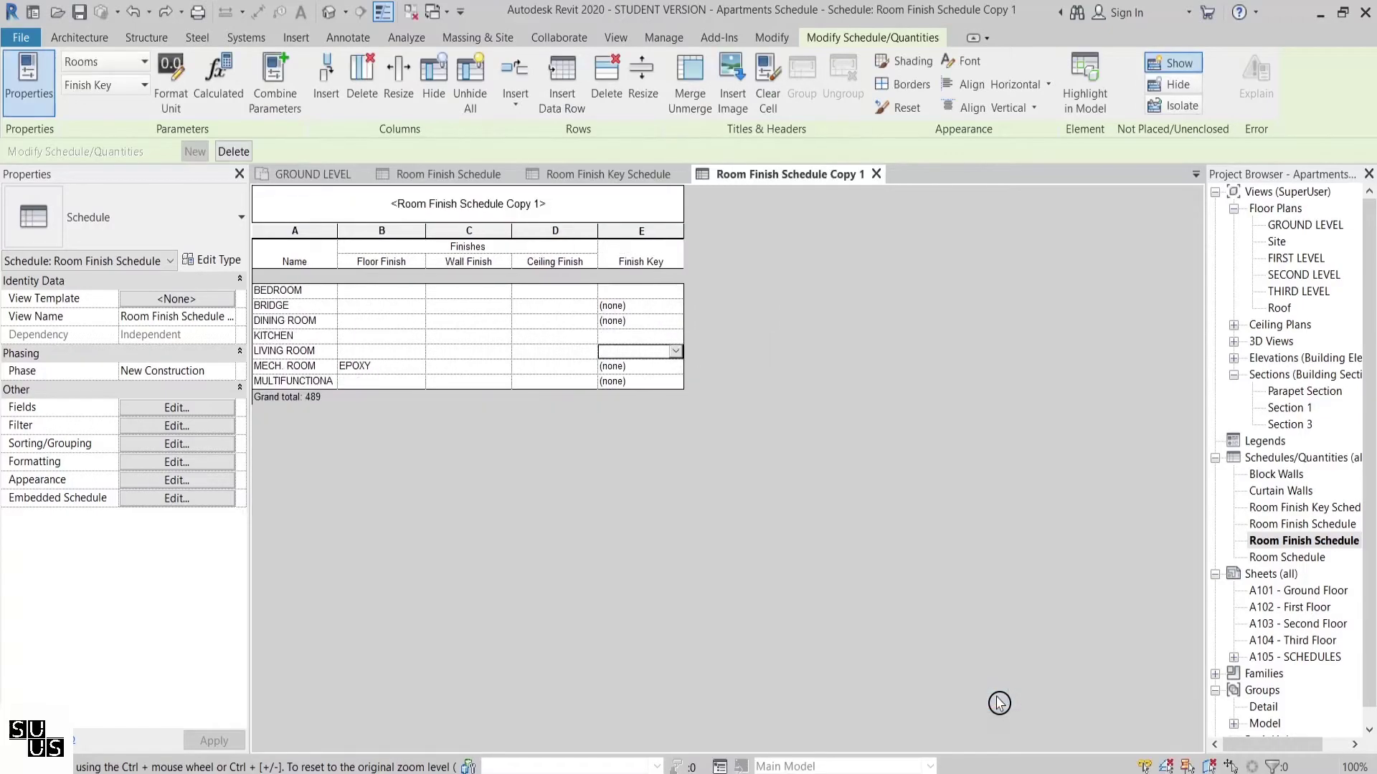
left_click(679, 297)
left_click(679, 297)
left_click(645, 318)
left_click(672, 309)
left_click(672, 310)
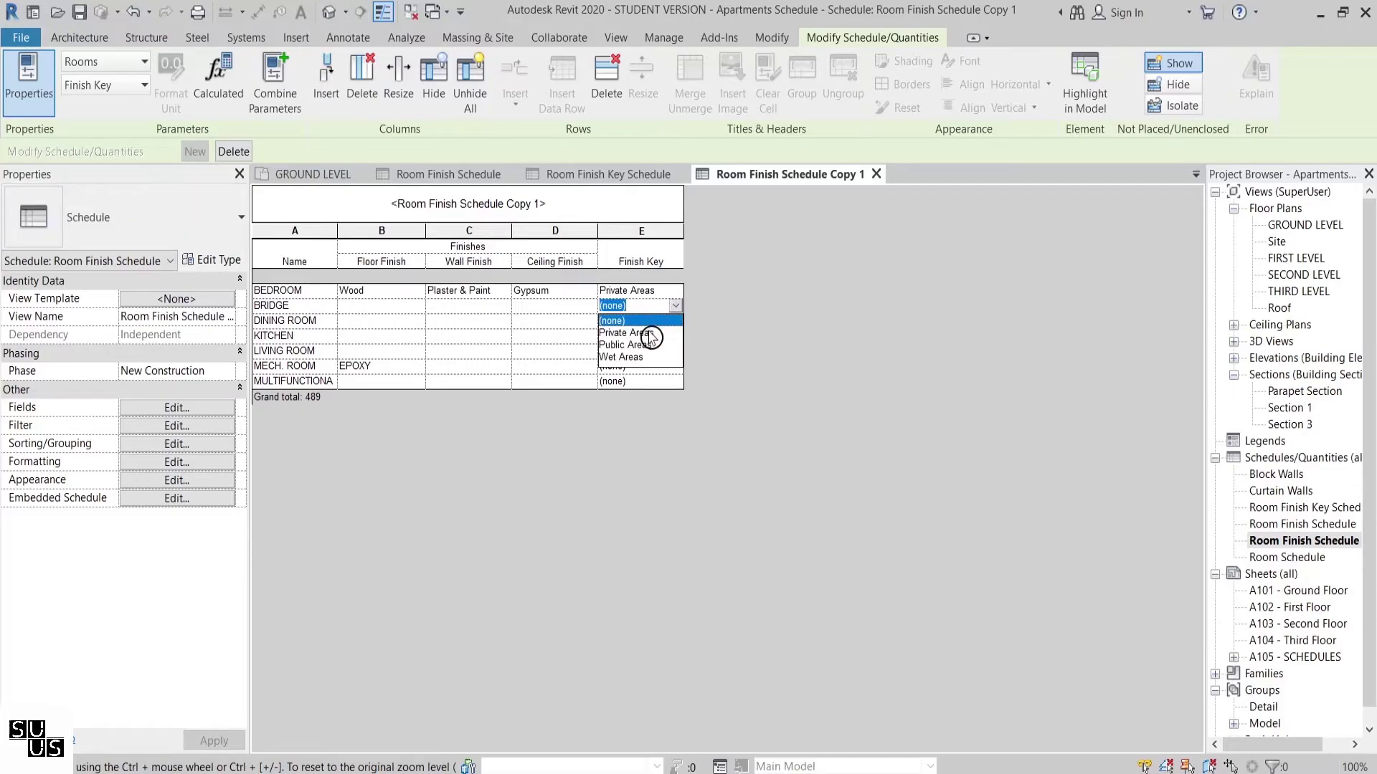
left_click(642, 345)
- Key DINING ROOM and LIVING ROOM as Private Areas and KITCHEN as Wet Areas
left_click(669, 320)
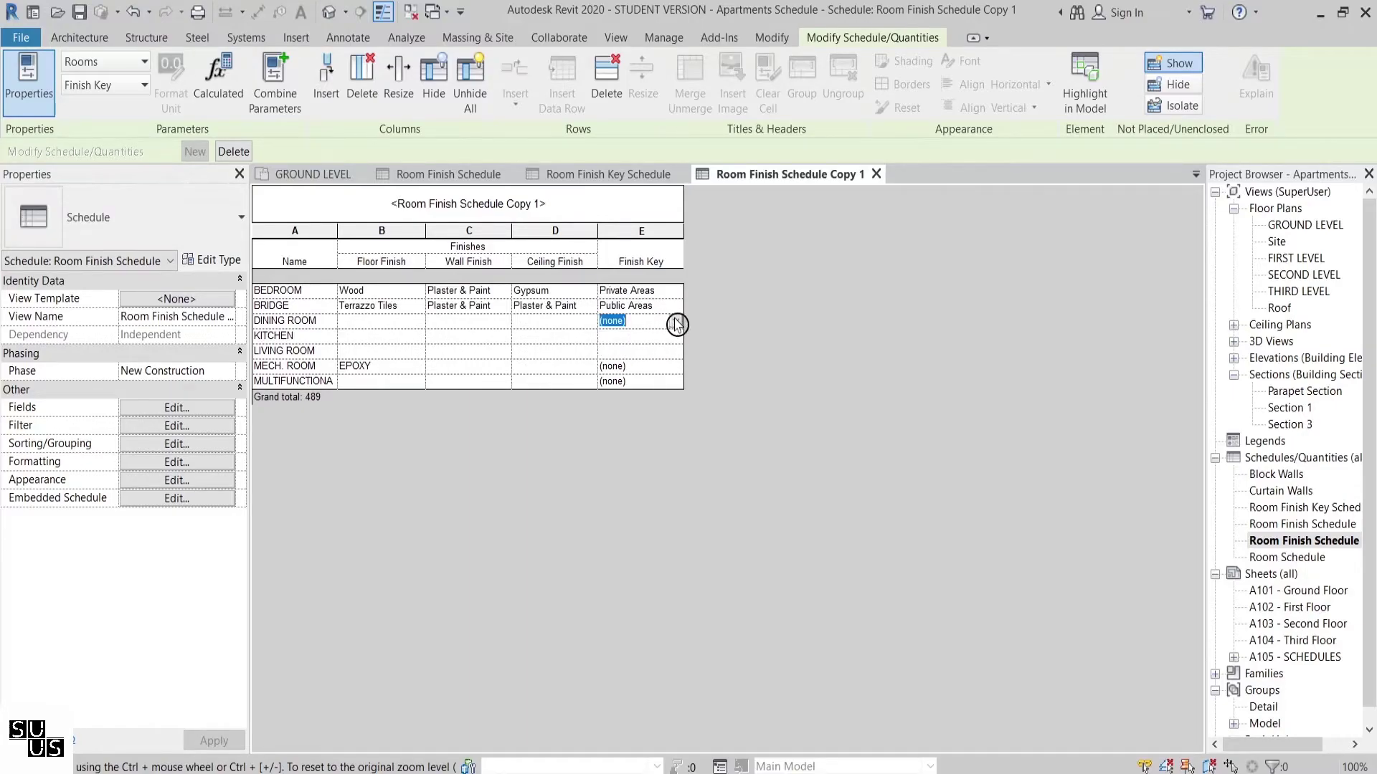
left_click(677, 325)
left_click(669, 349)
left_click(678, 340)
left_click(678, 339)
left_click(641, 388)
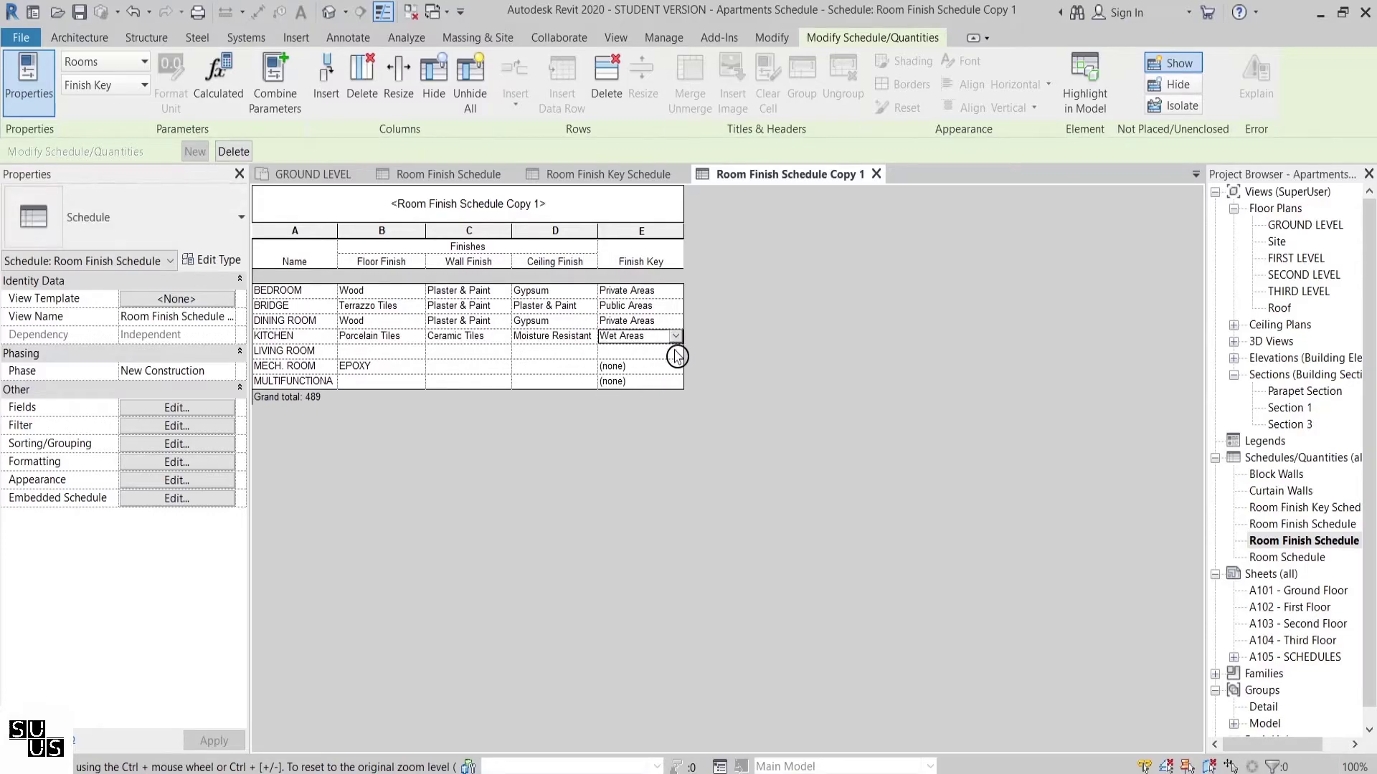
left_click(676, 353)
left_click(649, 375)
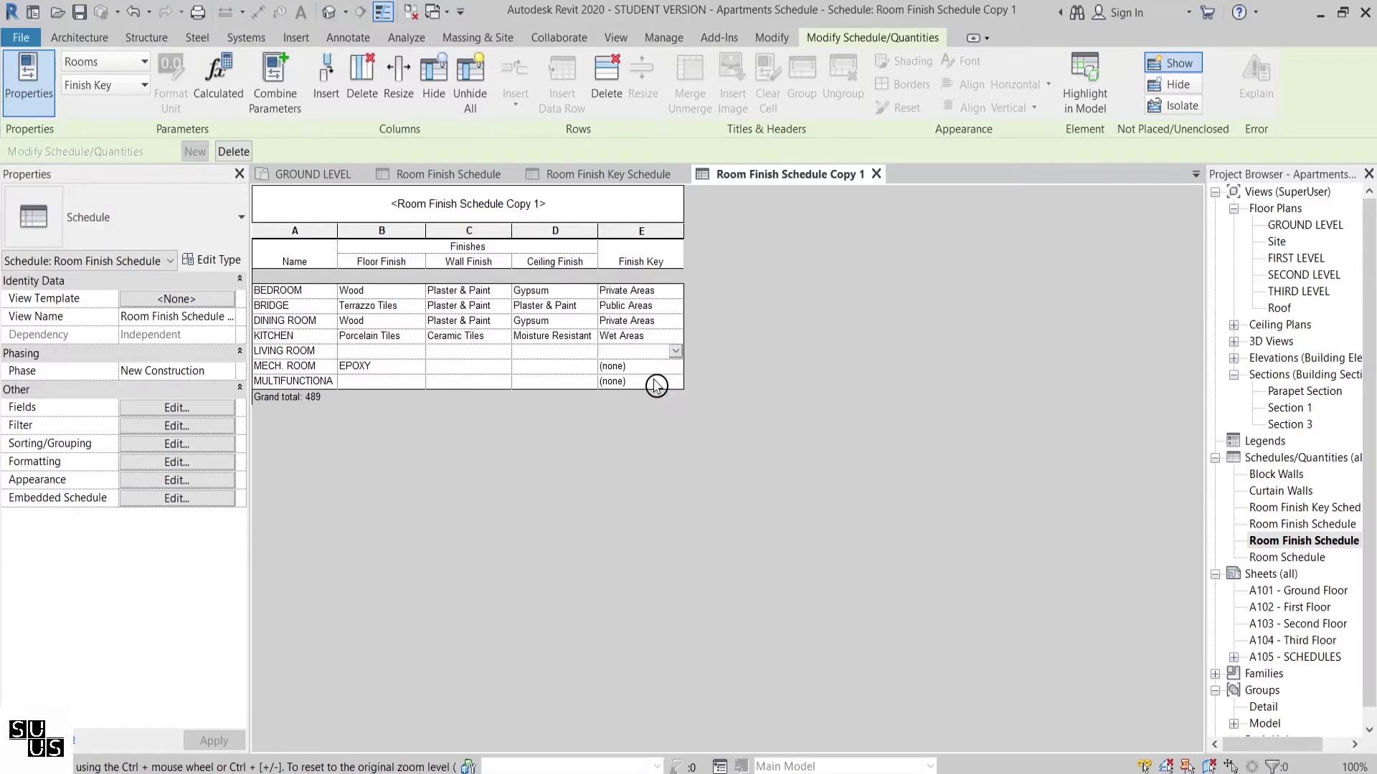
left_click(423, 180)
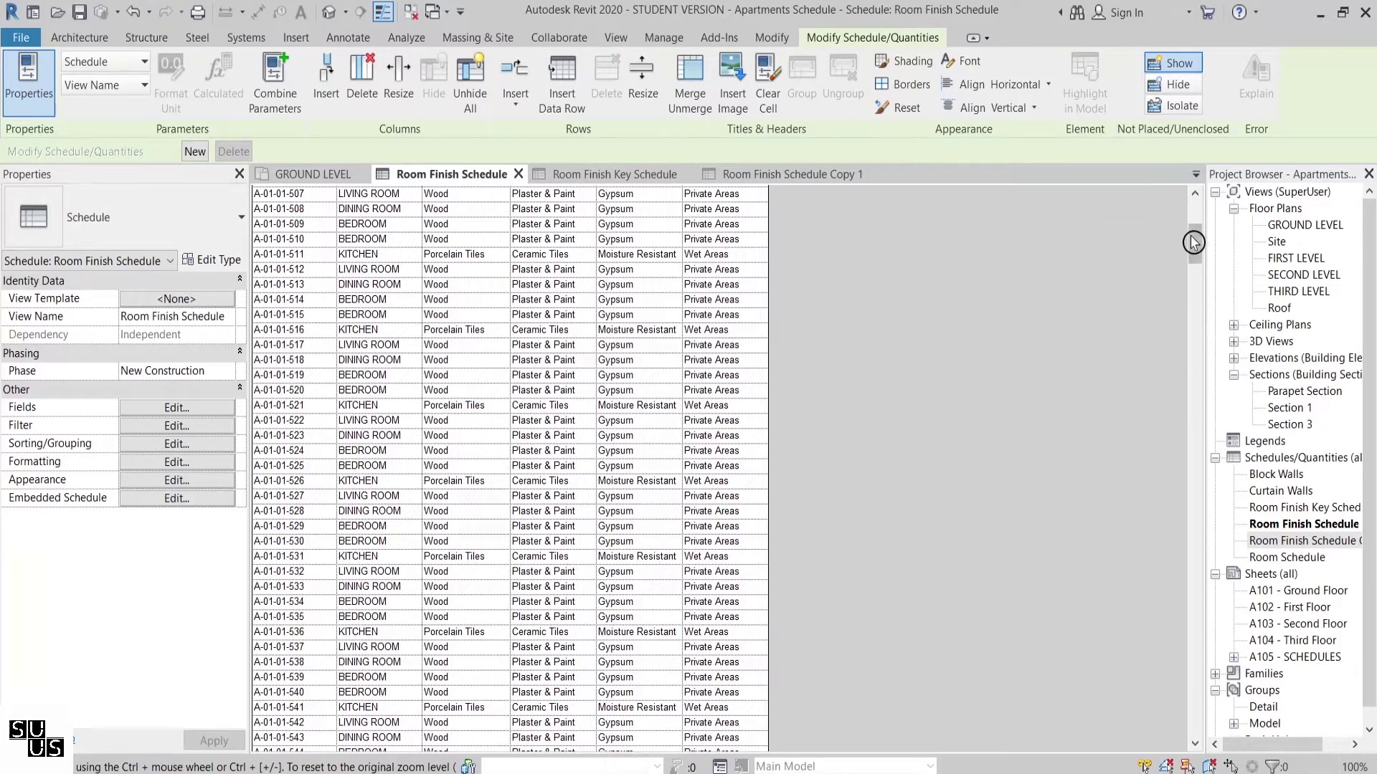
- Attempt setting BEDROOM to Private Areas, then cancel the group error to discard it
left_click_drag(1193, 242, 1192, 223)
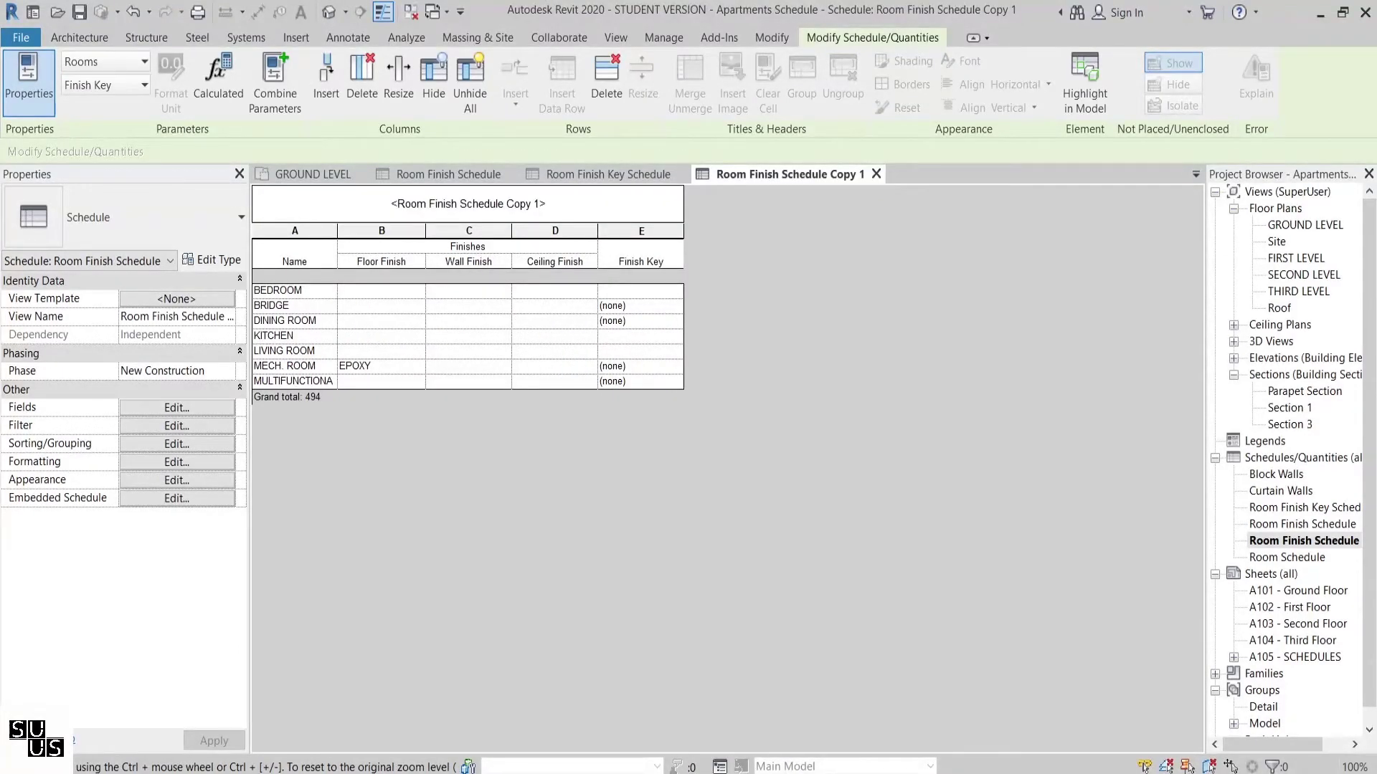
left_click(676, 291)
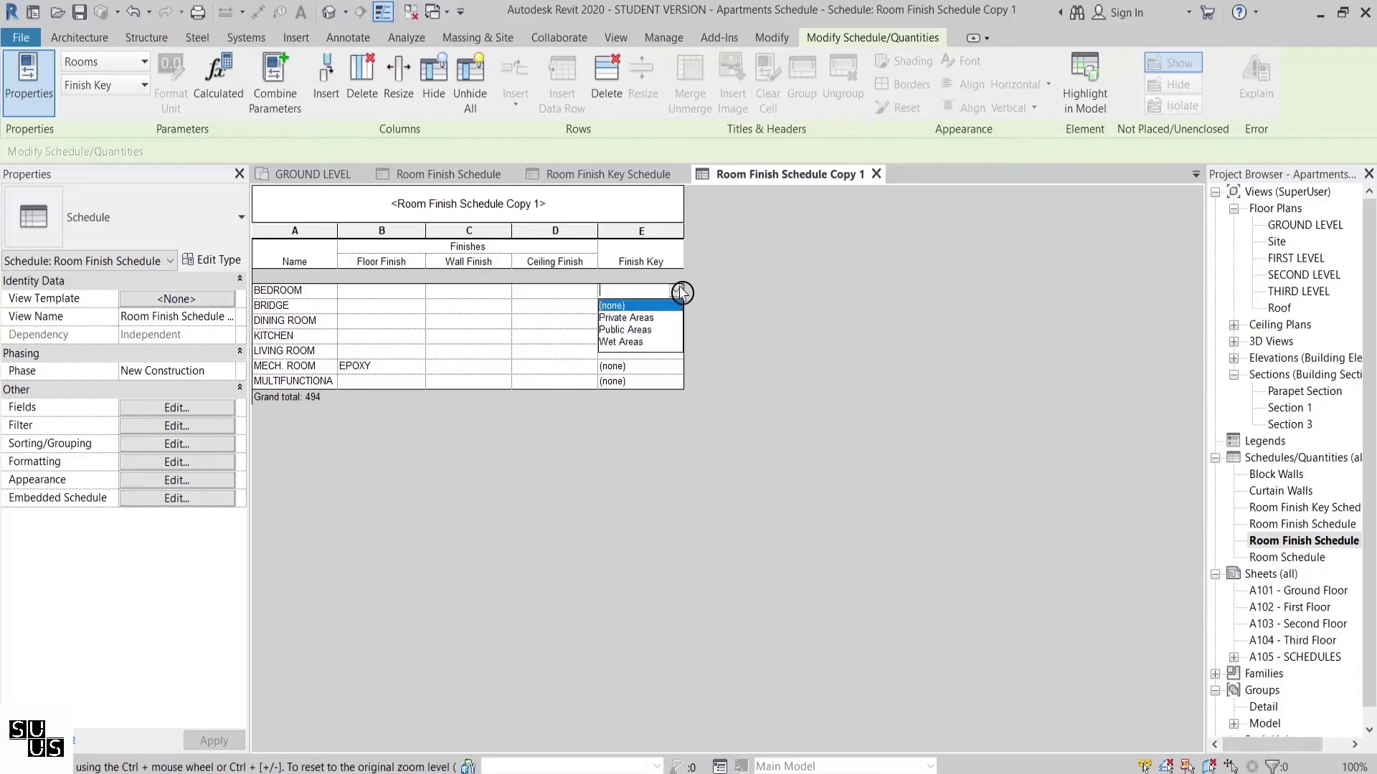
left_click(669, 320)
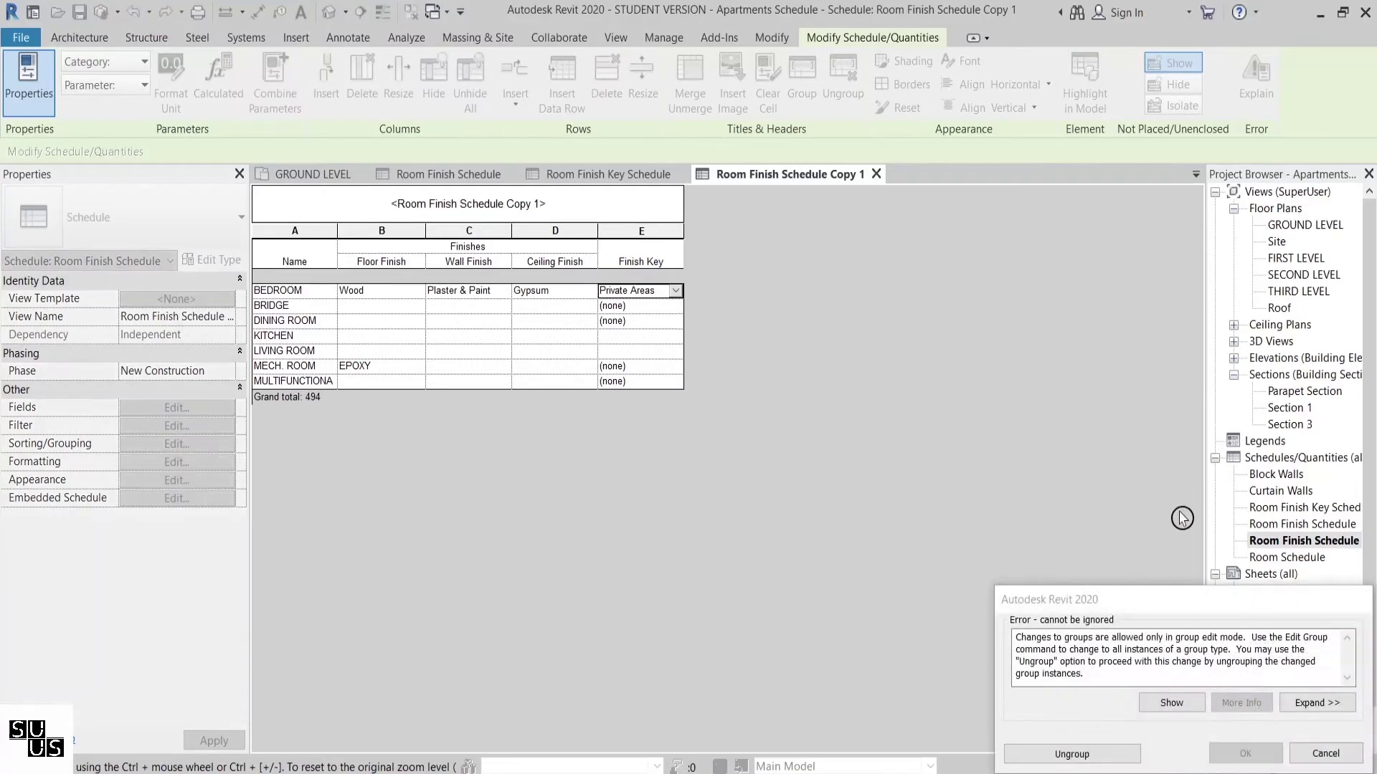
left_click(1336, 753)
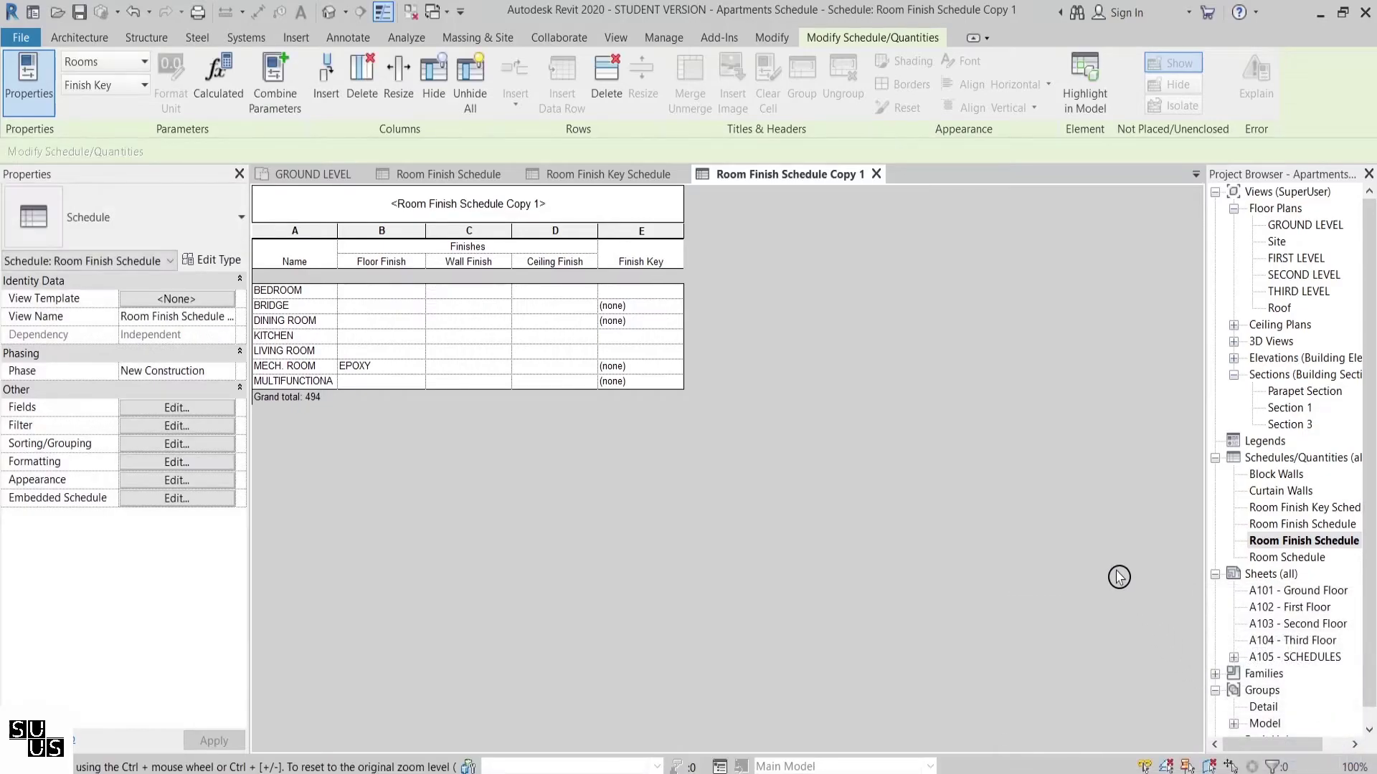
- On GROUND LEVEL, edit the room group and set KITCHEN's Finish Key to Wet Areas
left_click(316, 174)
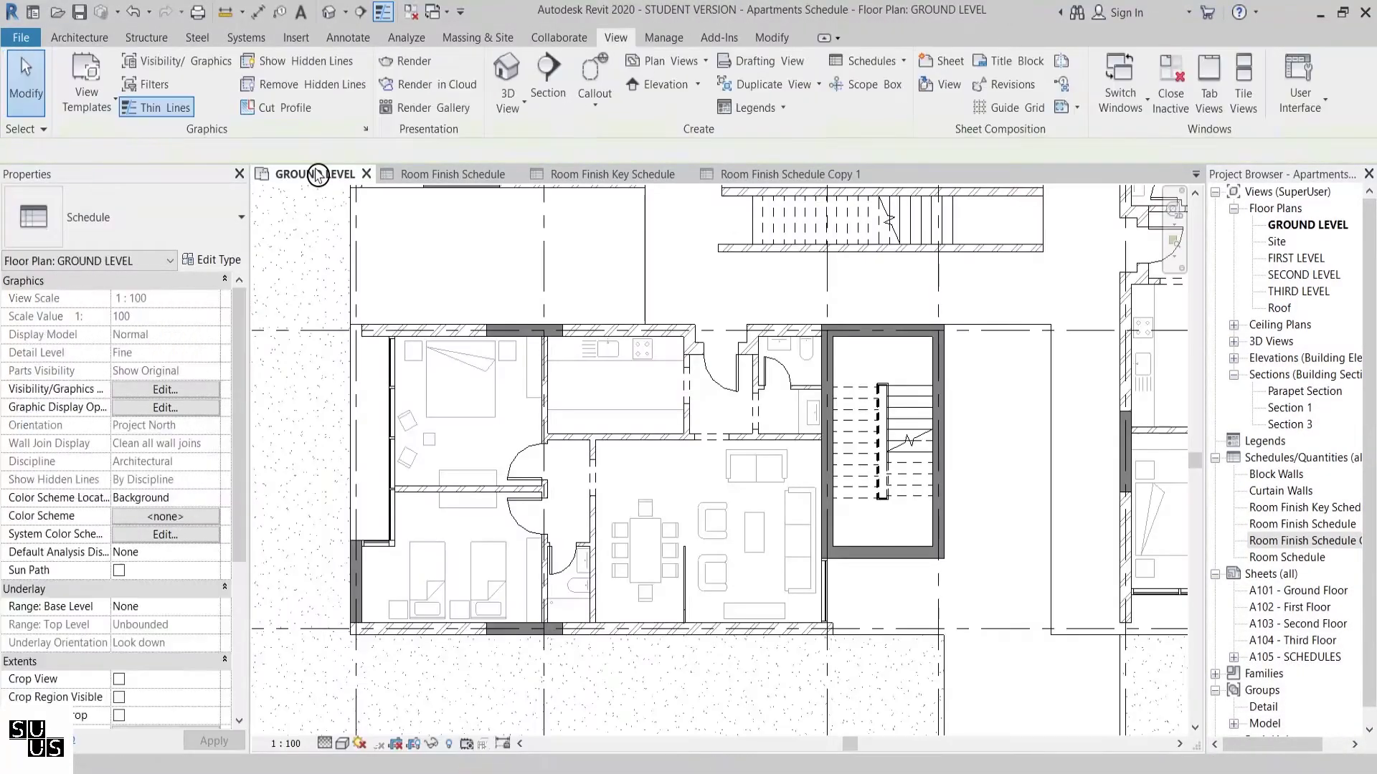
left_click(737, 441)
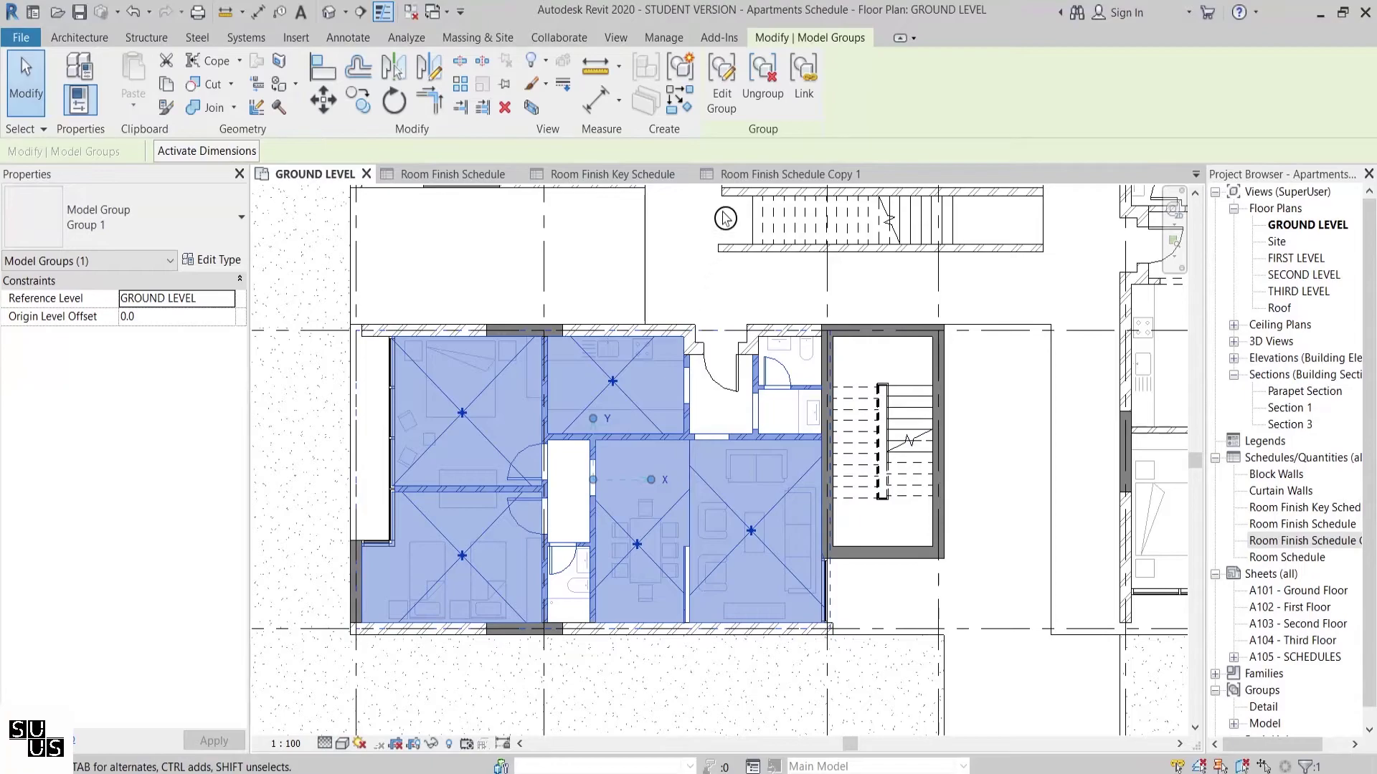
left_click(722, 82)
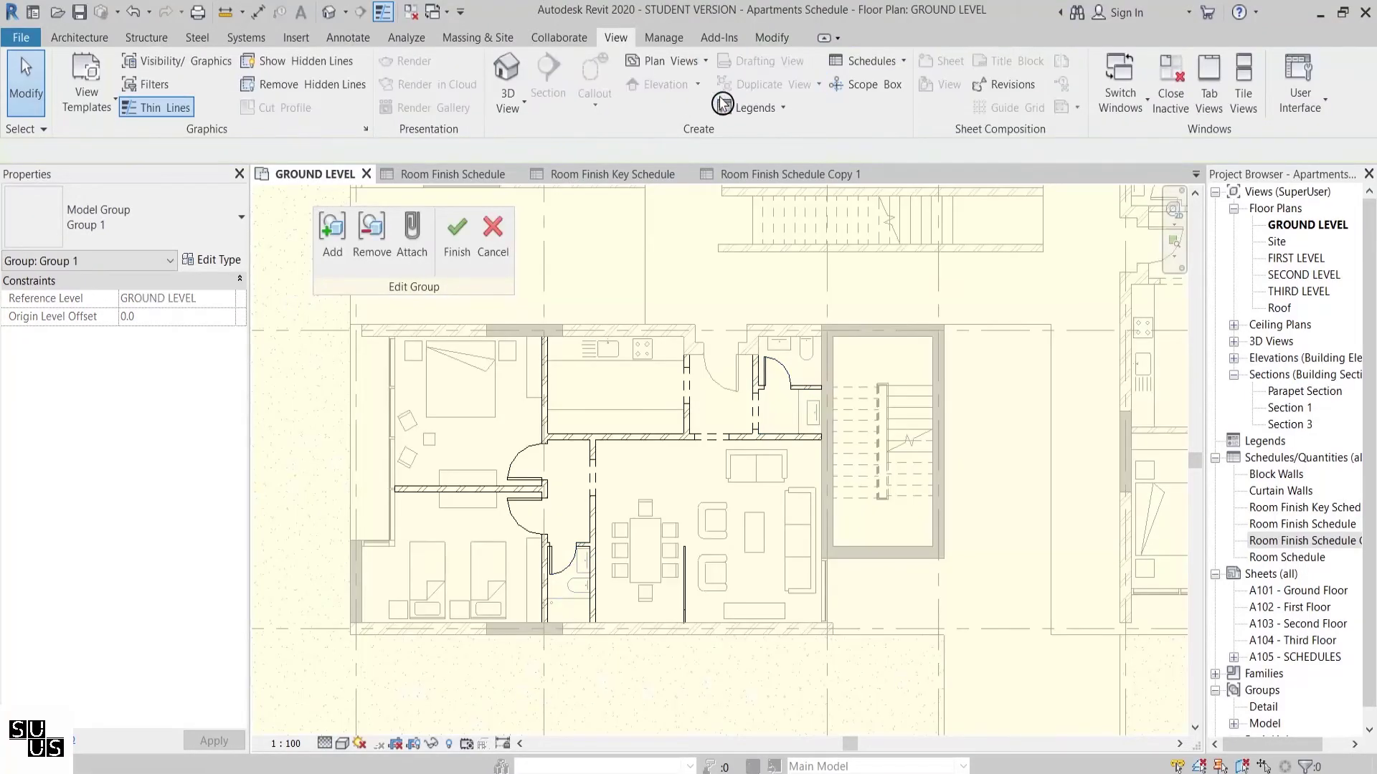
left_click(670, 355)
left_click(197, 535)
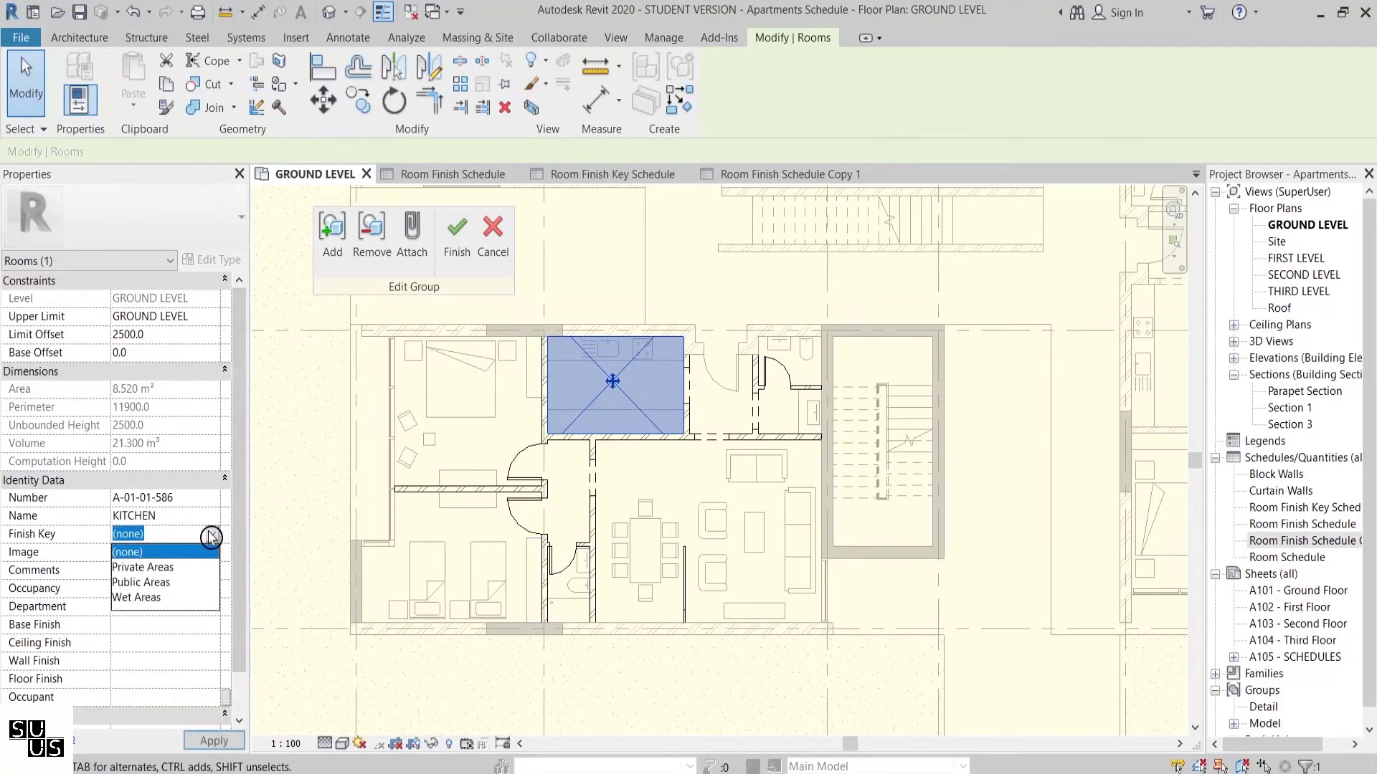
left_click(189, 597)
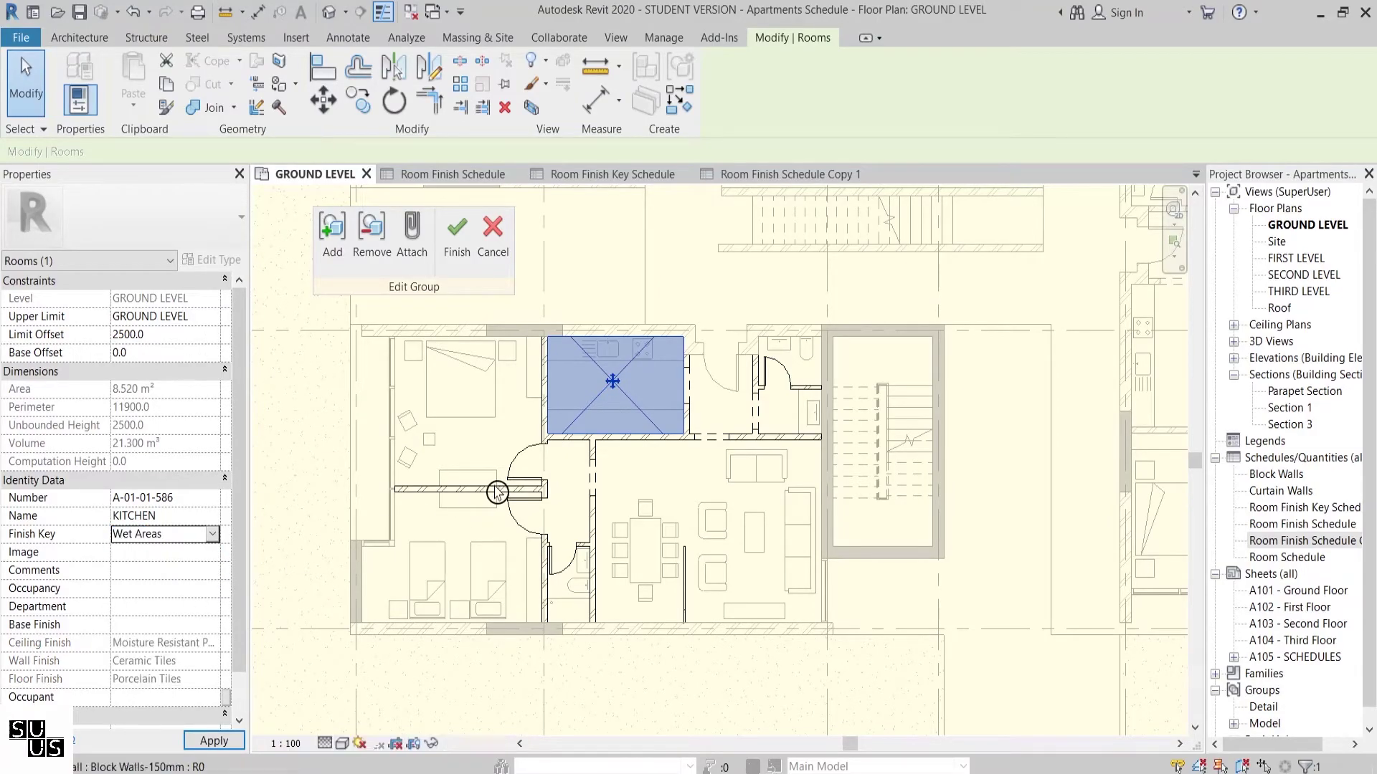
left_click(457, 244)
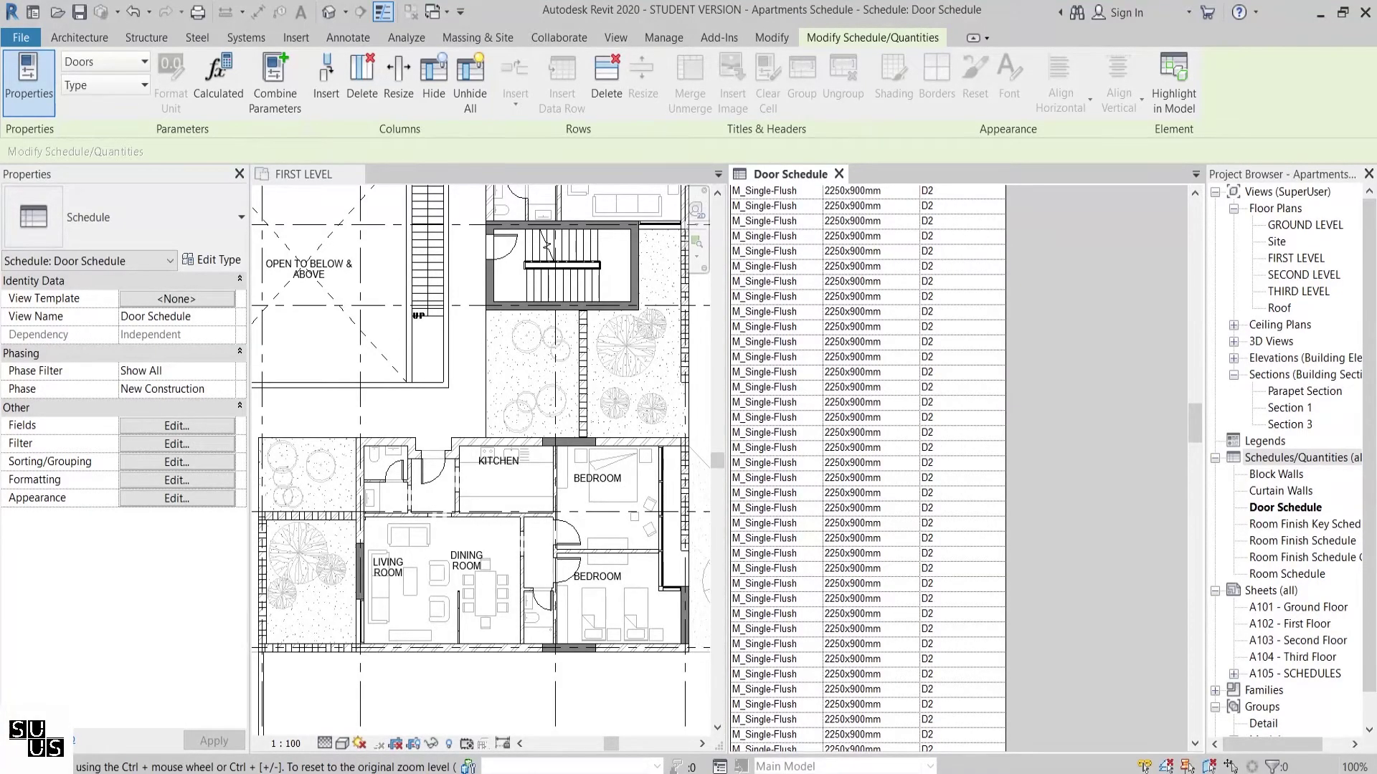
- Pick a 2250x900mm door in the schedule and close the FIRST LEVEL plan
left_click(884, 464)
left_click(473, 481)
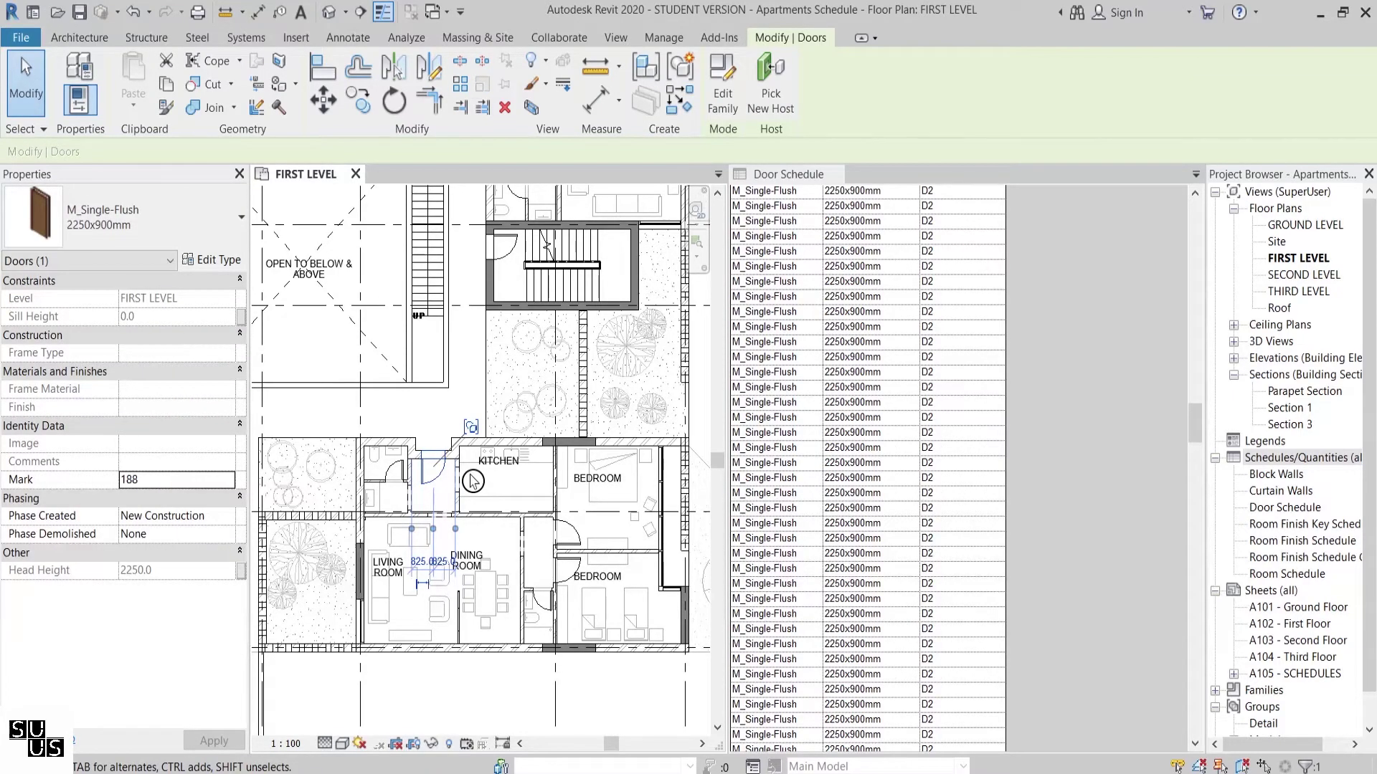
left_click(355, 174)
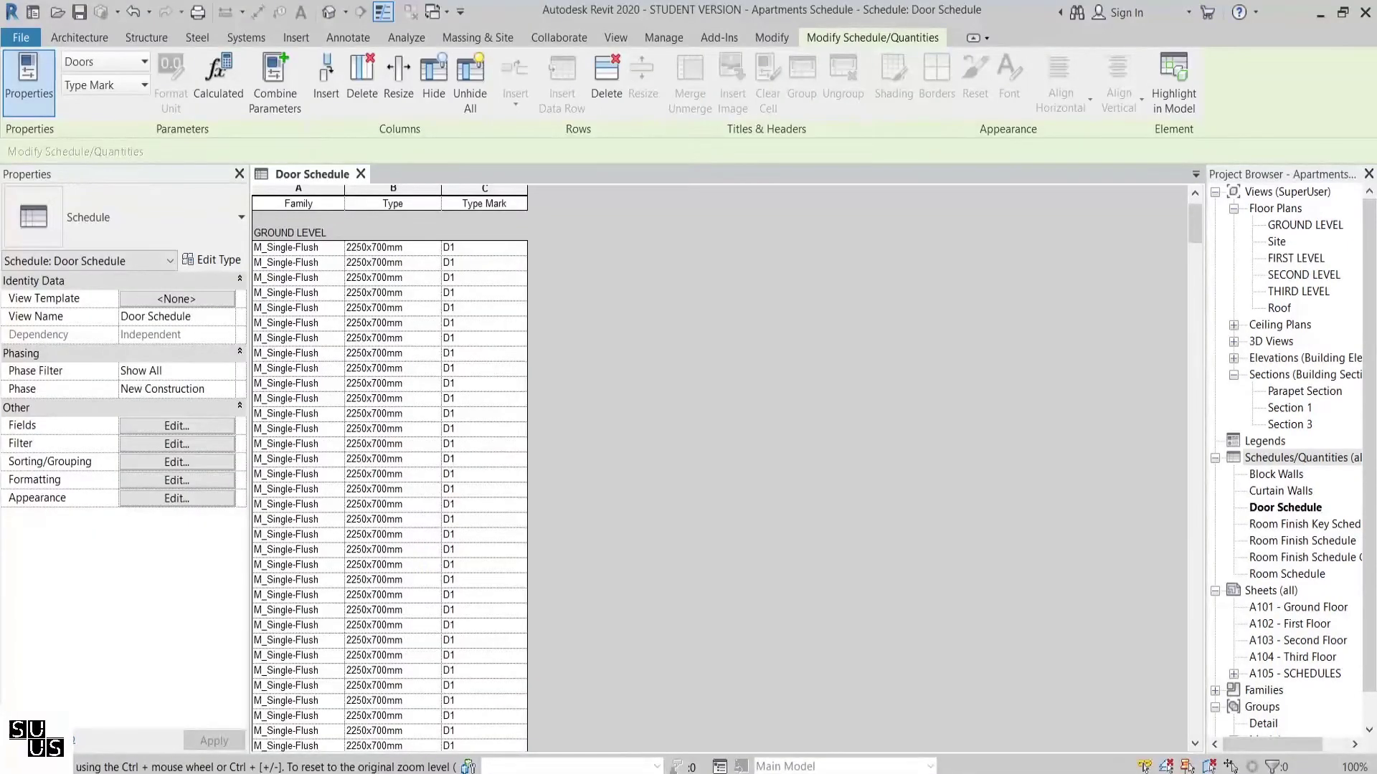
- Show a D1 door row in the model, then open the default 3D view
left_click(479, 353)
left_click(1168, 88)
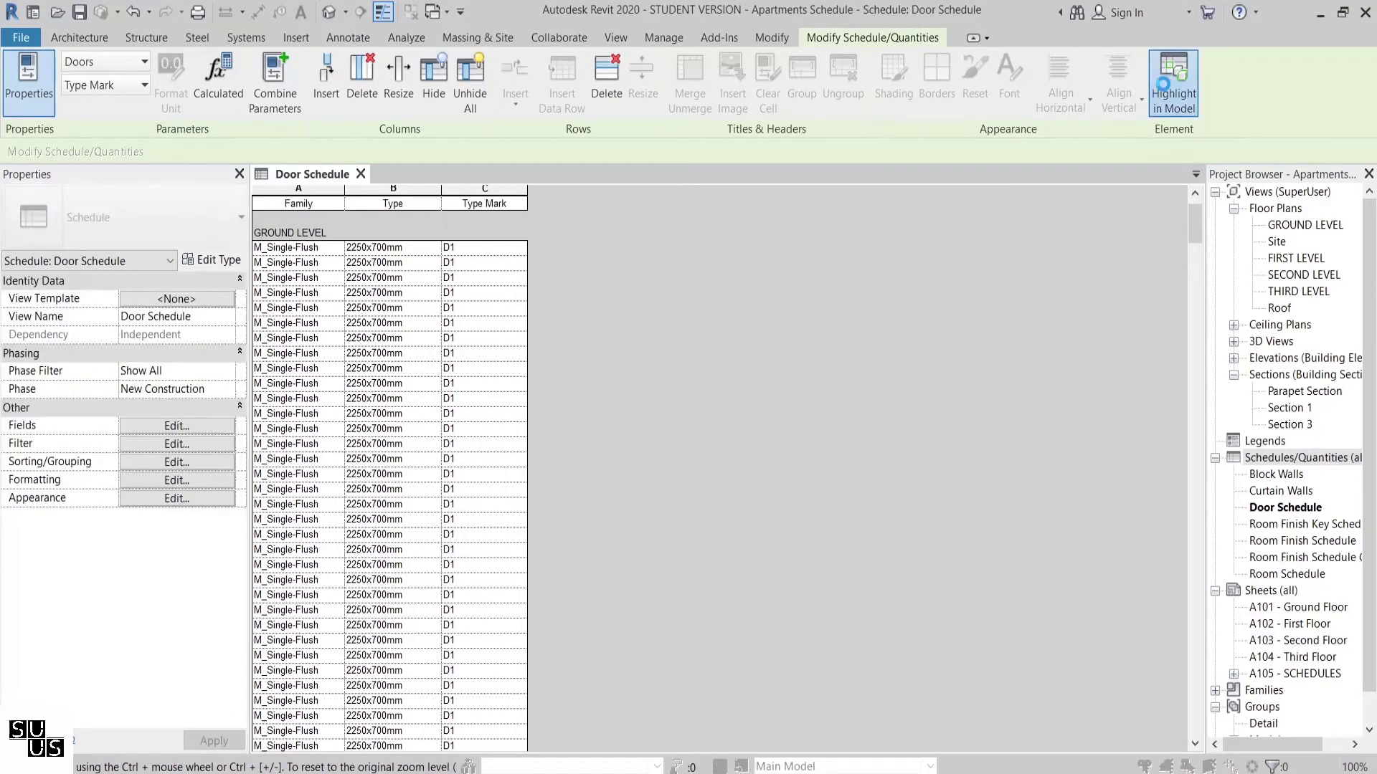
left_click(744, 433)
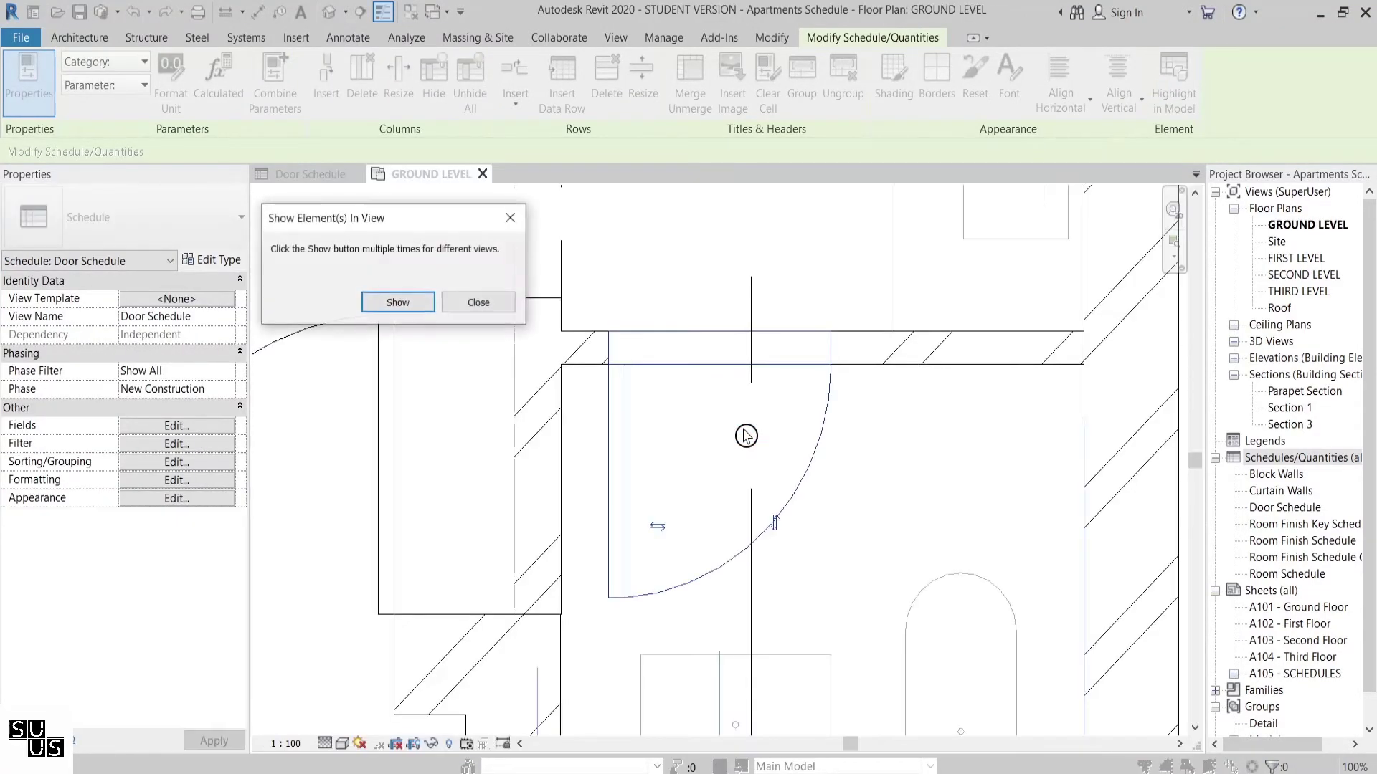
key("Escape")
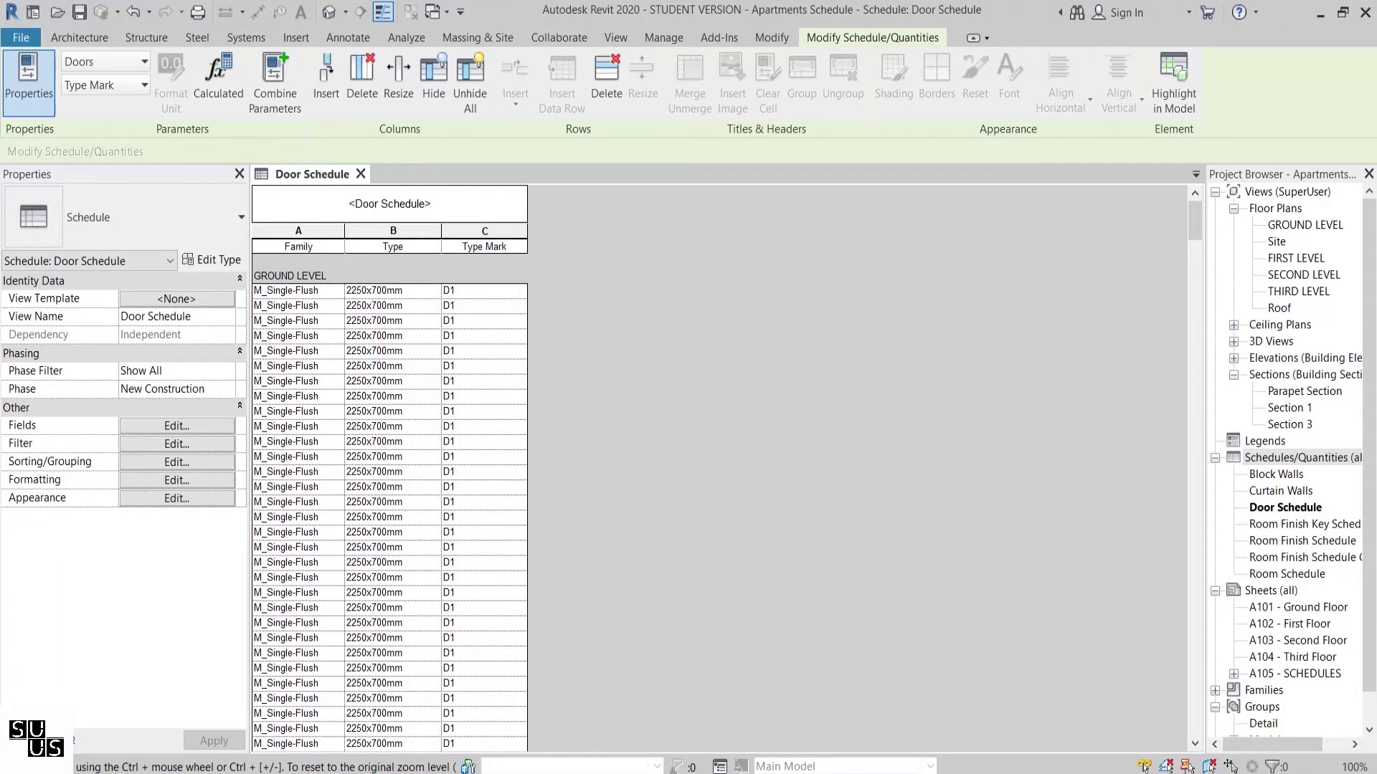
left_click(328, 11)
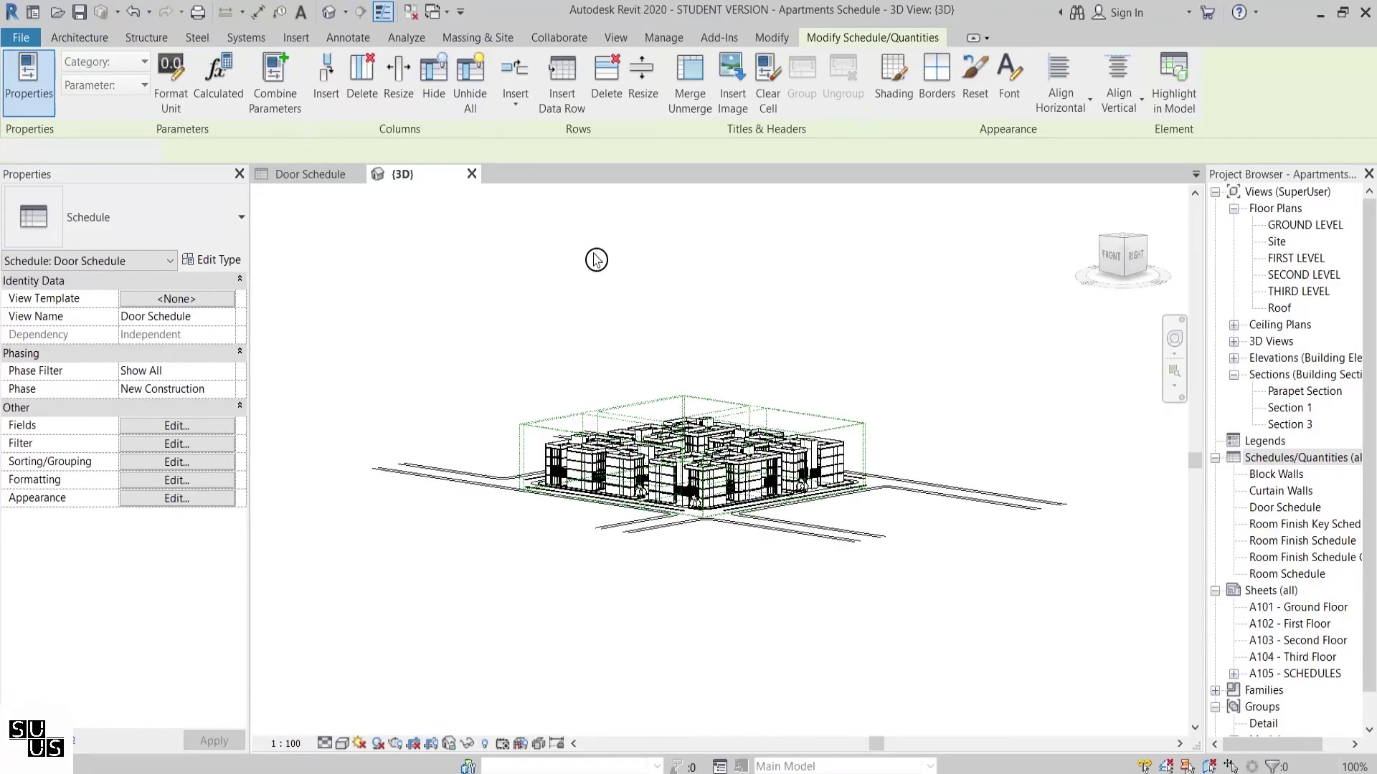
- Tile the views with WT and isolate the selected schedule door in 3D
key("w")
key("t")
middle_click_drag(563, 358, 387, 356)
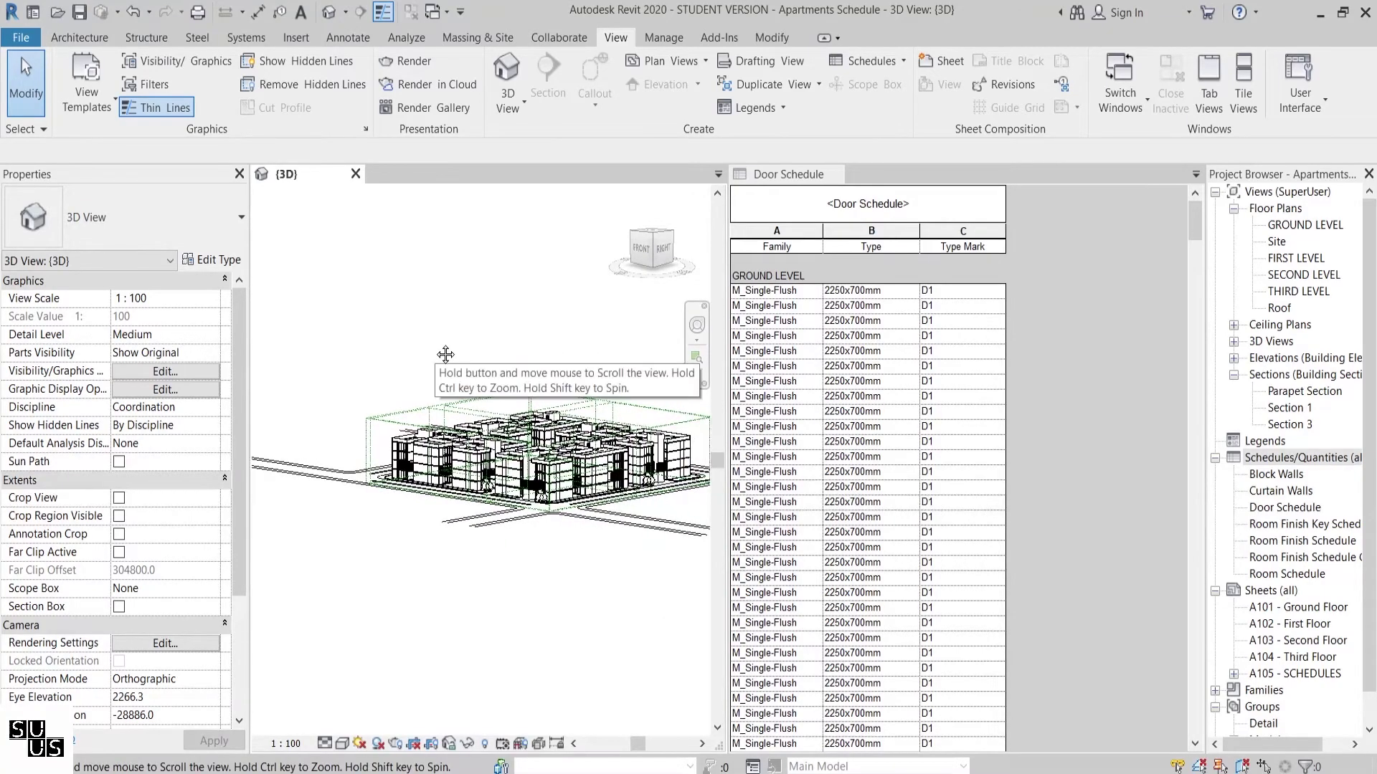
scroll(480, 430, "up", 3)
left_click(881, 548)
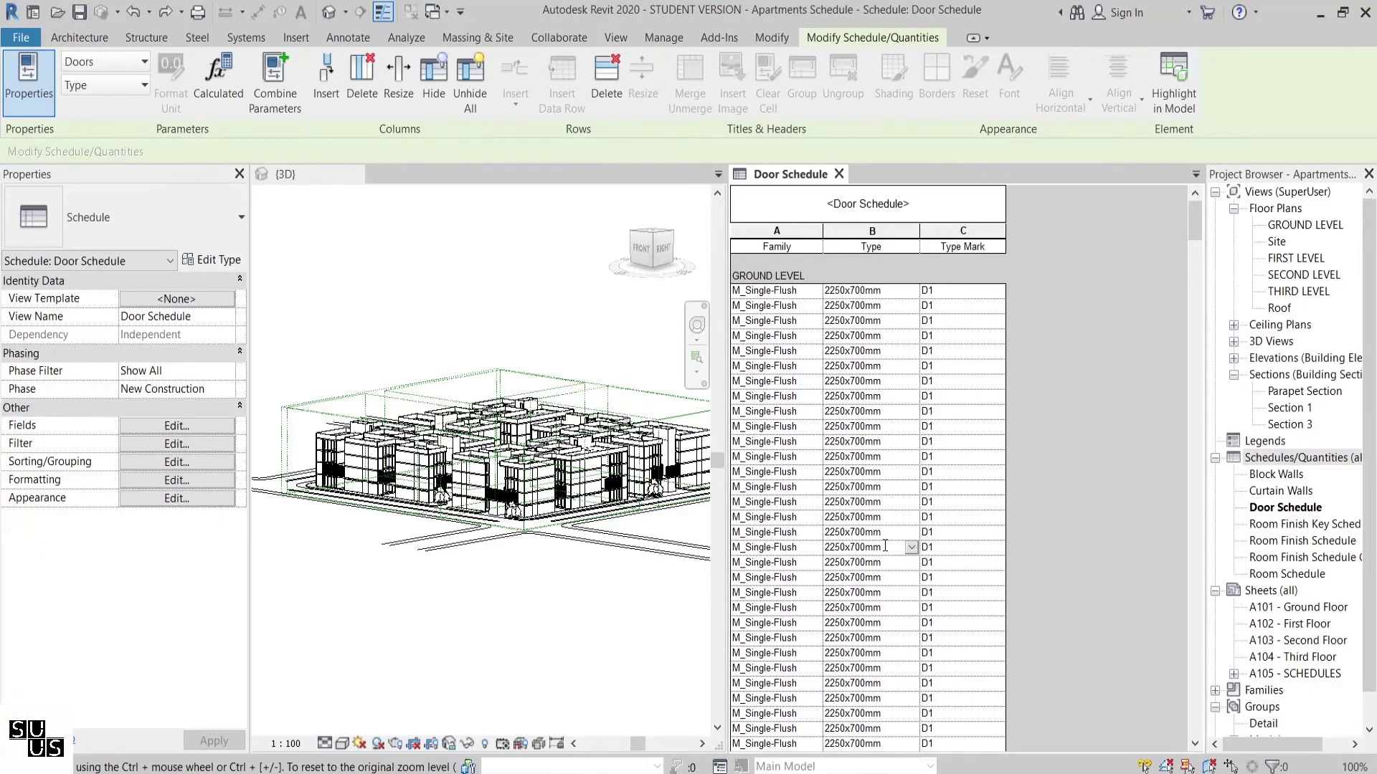
left_click(310, 175)
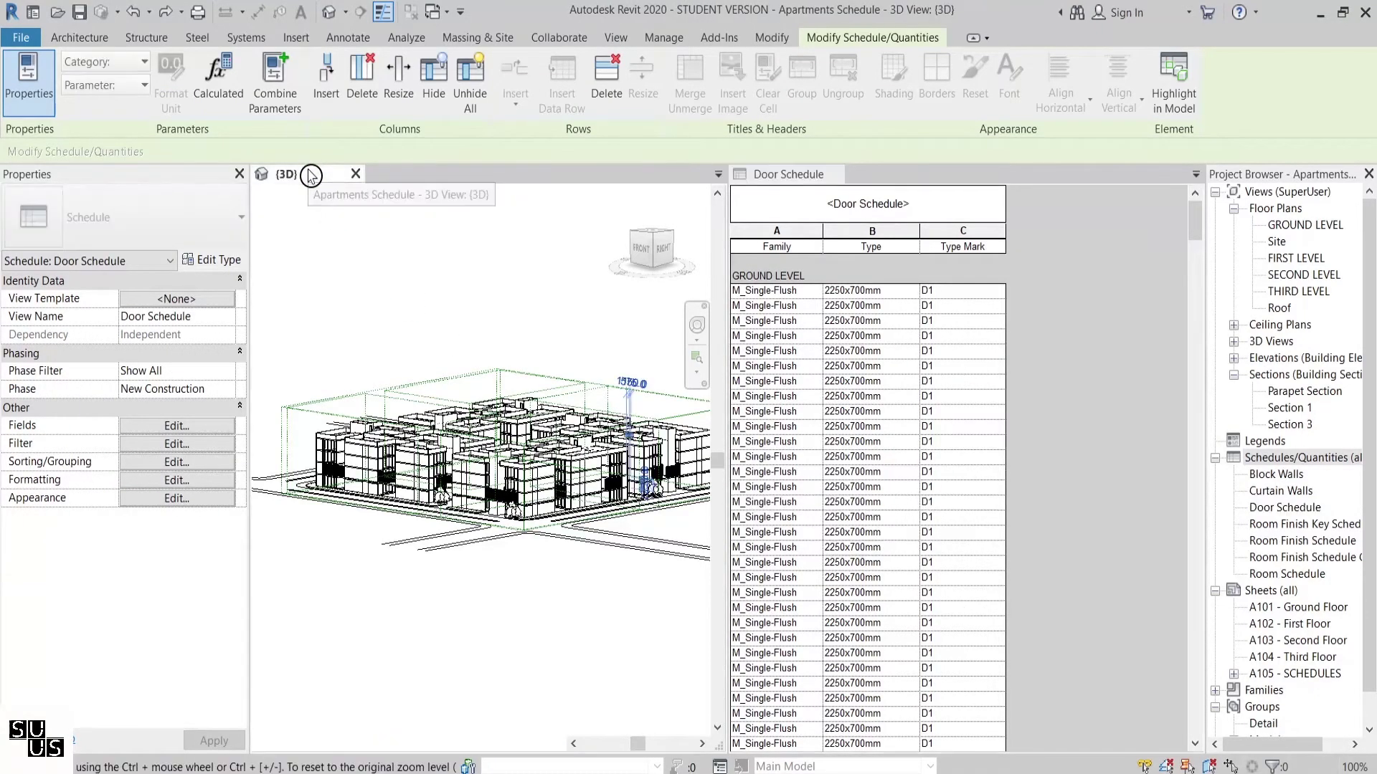
left_click(471, 744)
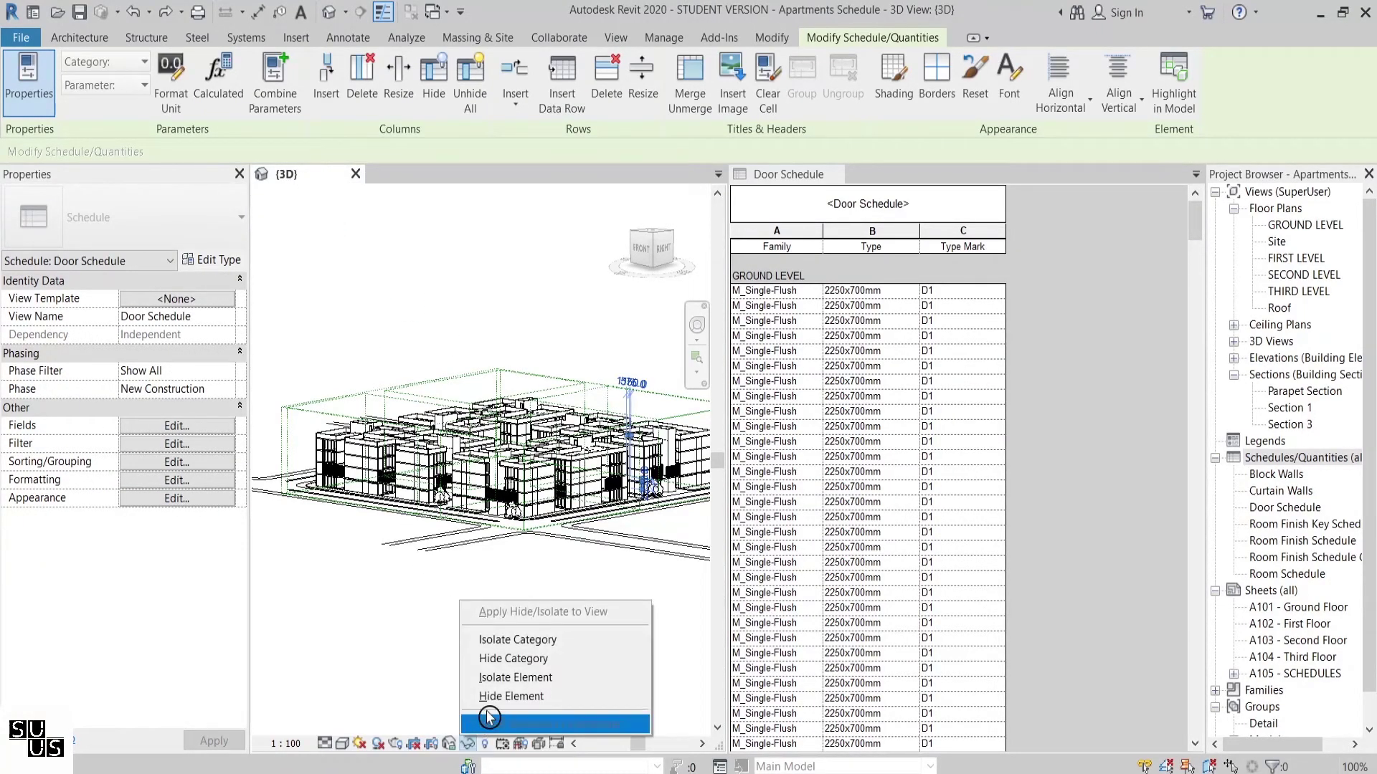
left_click(514, 682)
- Turn on the 3D Section Box, reset temporary isolation, and select the box
left_click(548, 626)
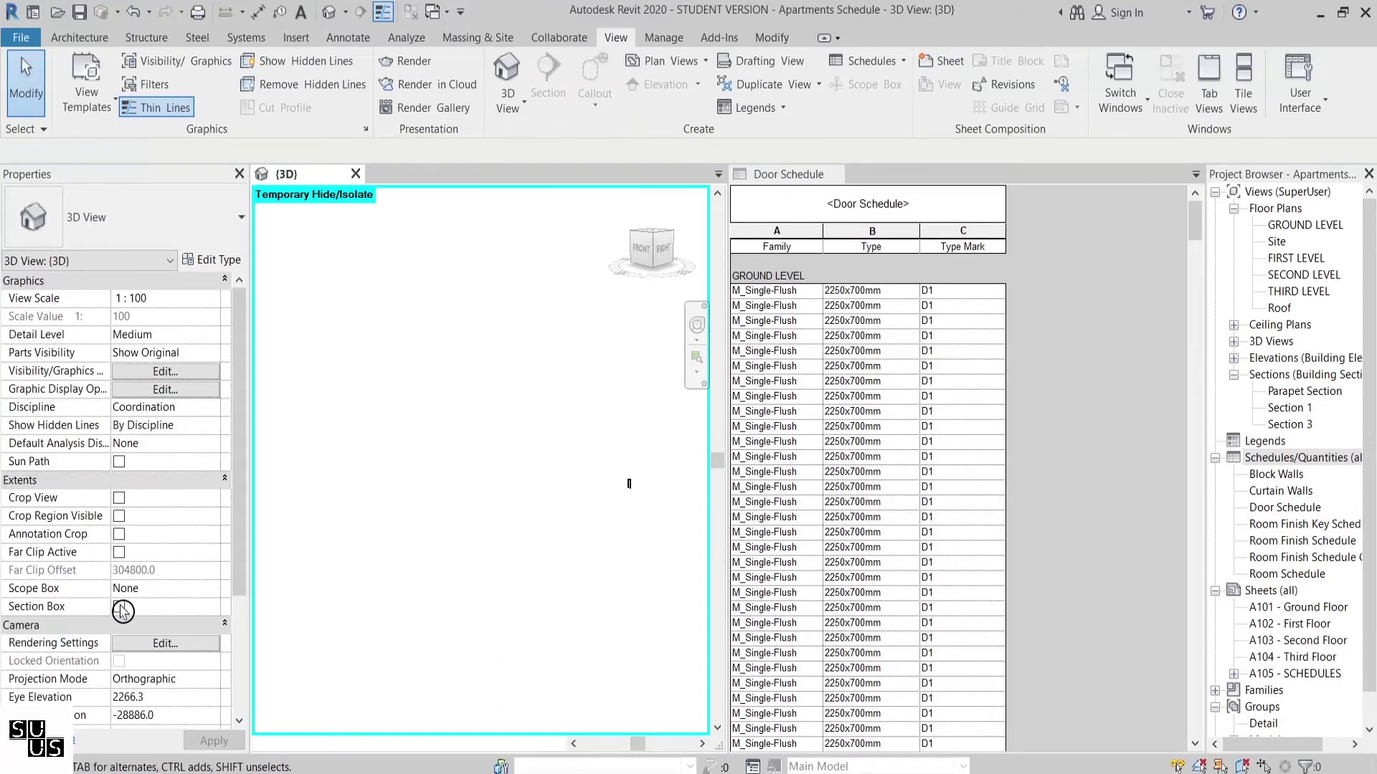
left_click(119, 607)
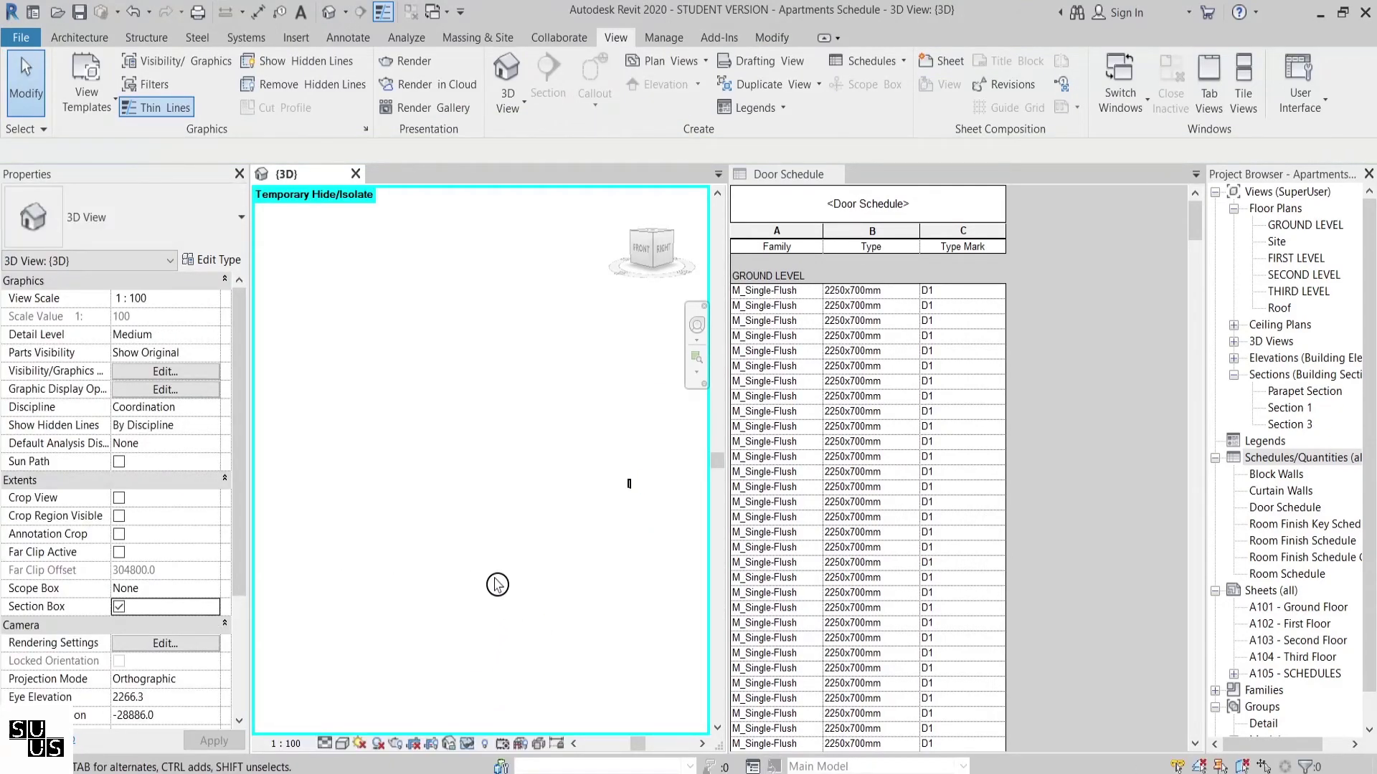
left_click(467, 744)
left_click(500, 722)
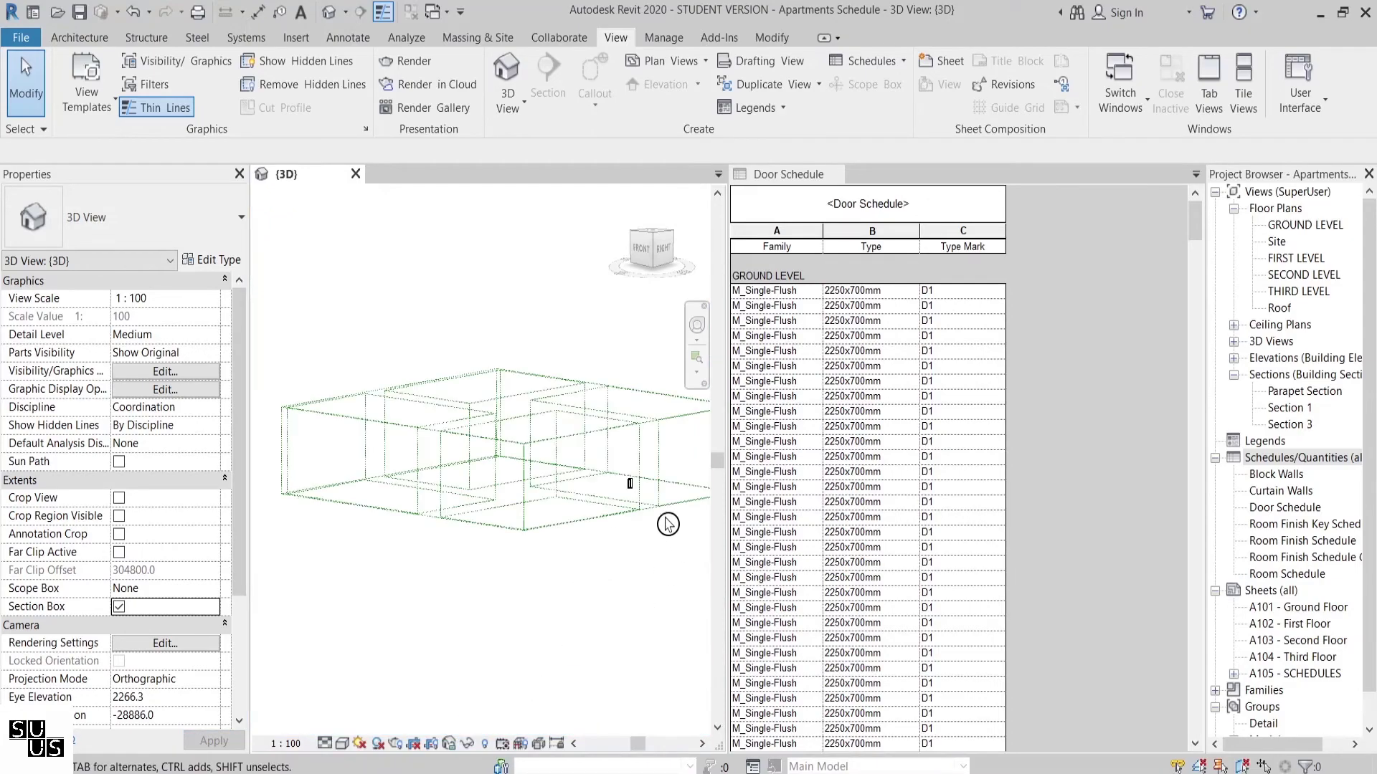
scroll(631, 495, "up", 4)
scroll(632, 497, "up", 2)
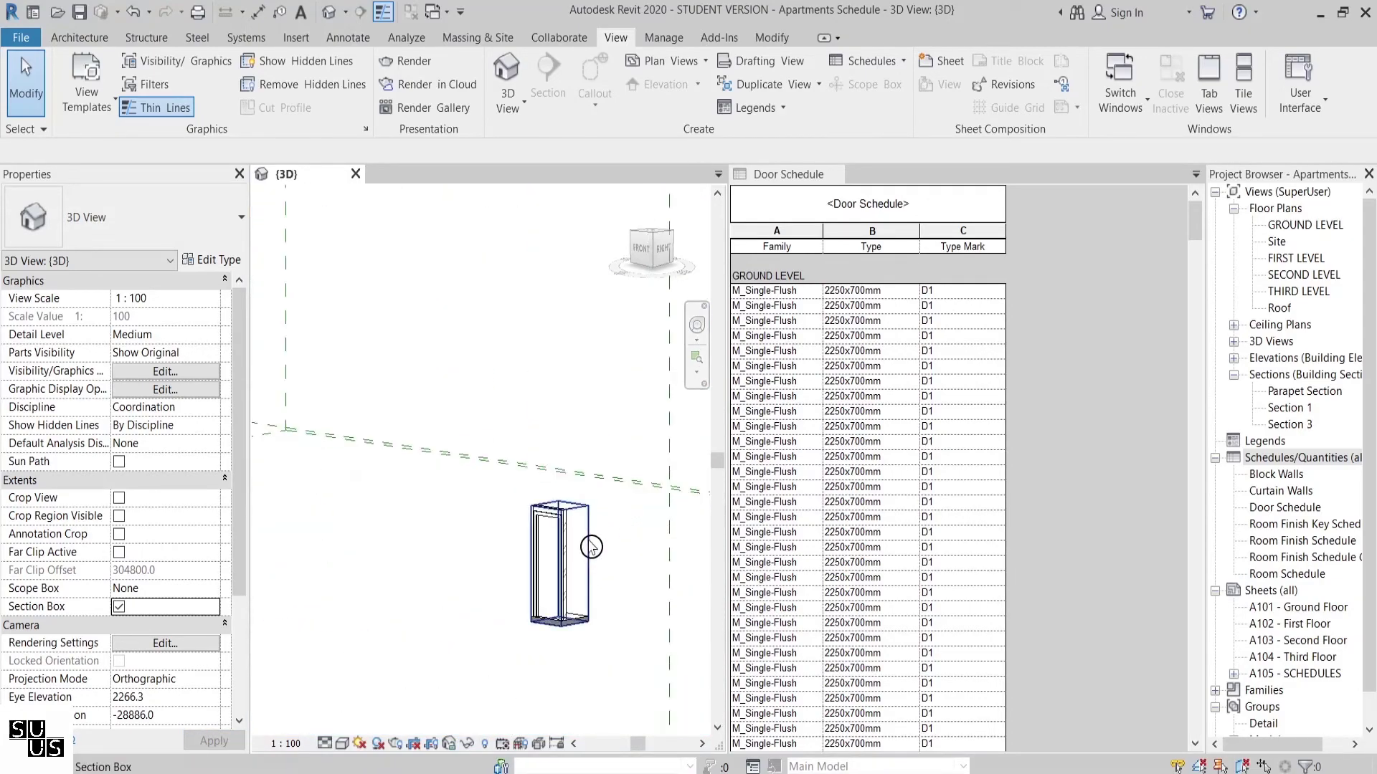
left_click(569, 574)
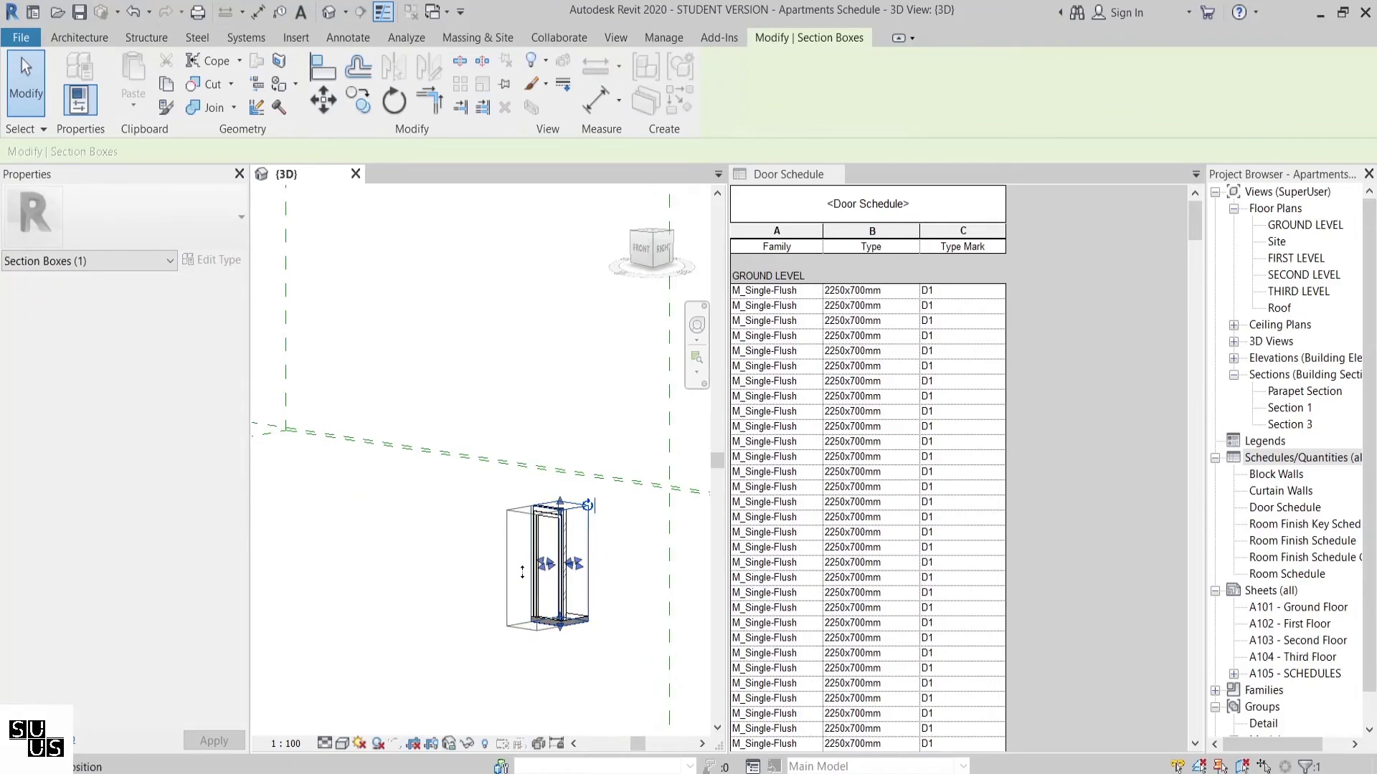
- Drag the section box grips outward to widen it on both sides and further right
left_click_drag(569, 574, 493, 584)
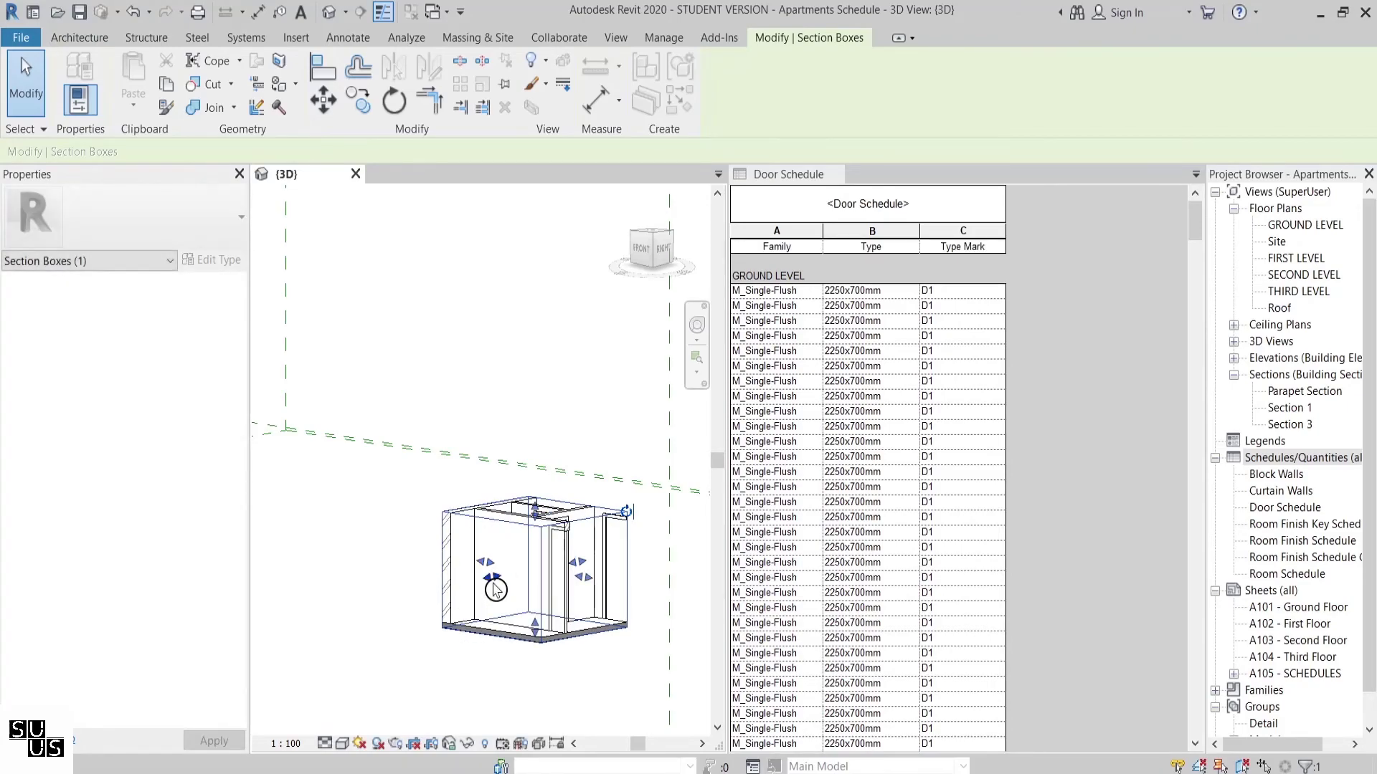
left_click_drag(588, 580, 615, 593)
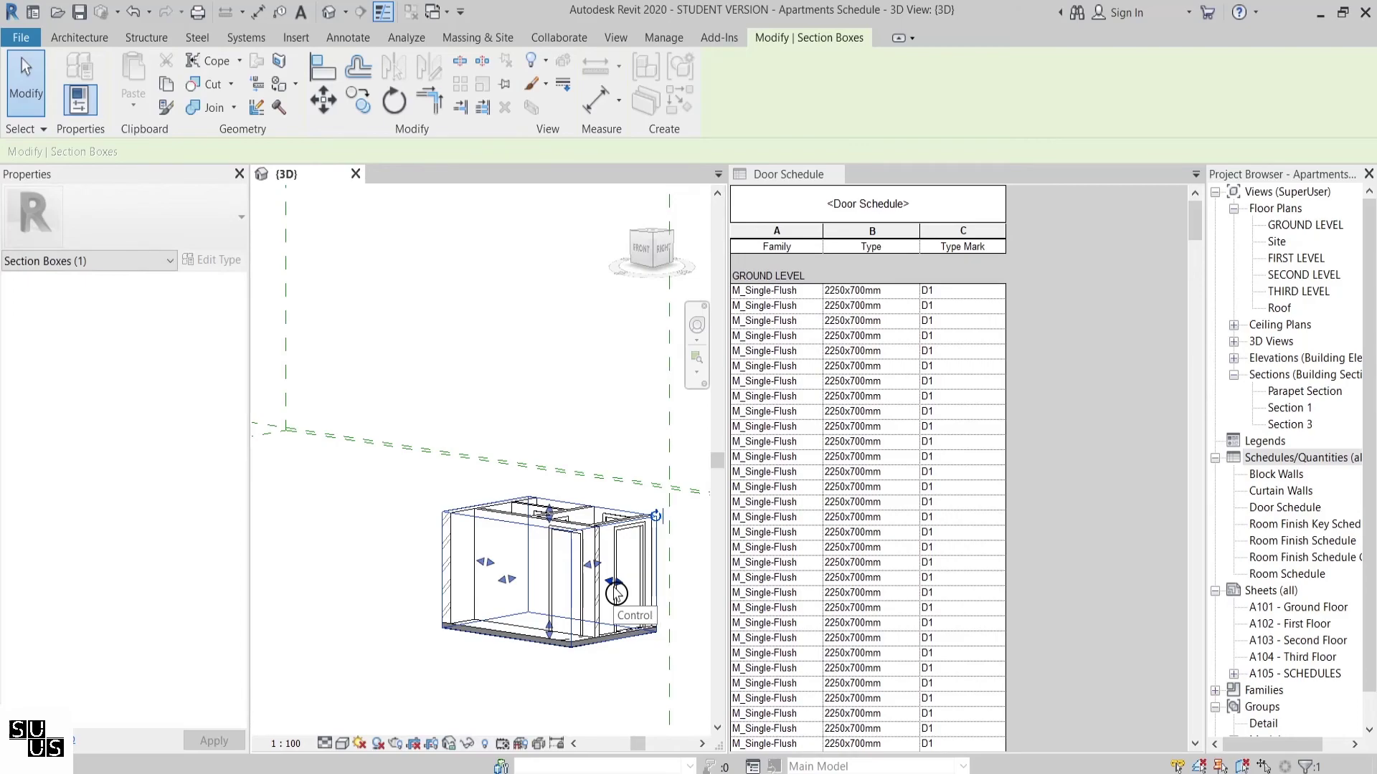